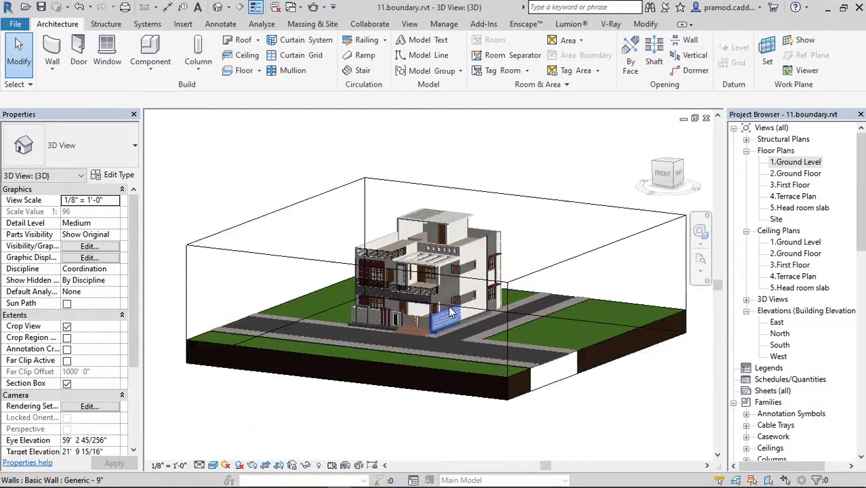
Orbit the 3D house to inspect the ceiling under the balcony and the terrace-level floor slab.
{"action": "mouse_move", "coordinate": [452, 312]}
{"action": "middle_mouse_down", "text": "shift"}
{"action": "mouse_move", "coordinate": [434, 312]}
{"action": "mouse_move", "coordinate": [464, 303]}
{"action": "mouse_move", "coordinate": [375, 341]}
{"action": "middle_mouse_up", "text": "shift"}
{"action": "scroll", "coordinate": [430, 311], "scroll_direction": "up", "scroll_amount": 5}
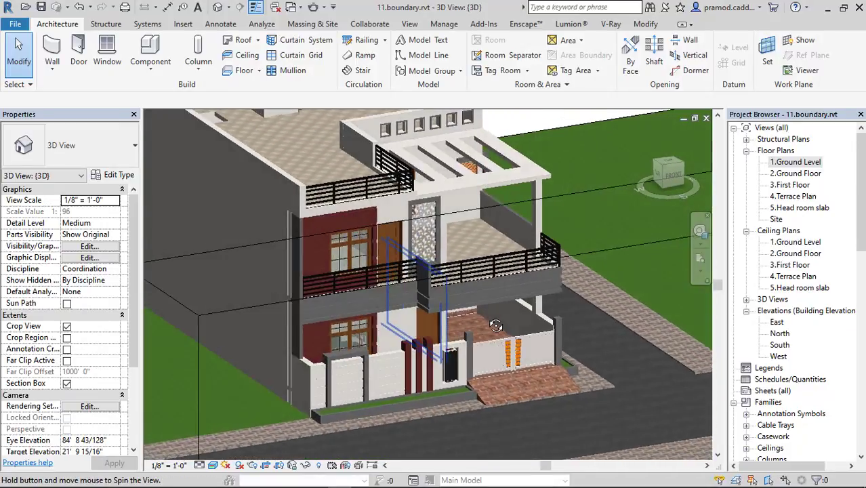
{"action": "mouse_move", "coordinate": [374, 341]}
{"action": "middle_mouse_down", "text": "shift"}
{"action": "mouse_move", "coordinate": [448, 321]}
{"action": "mouse_move", "coordinate": [573, 327]}
{"action": "mouse_move", "coordinate": [562, 332]}
{"action": "middle_mouse_up", "text": "shift"}
{"action": "scroll", "coordinate": [447, 320], "scroll_direction": "up", "scroll_amount": 3}
{"action": "scroll", "coordinate": [447, 321], "scroll_direction": "down", "scroll_amount": 2}
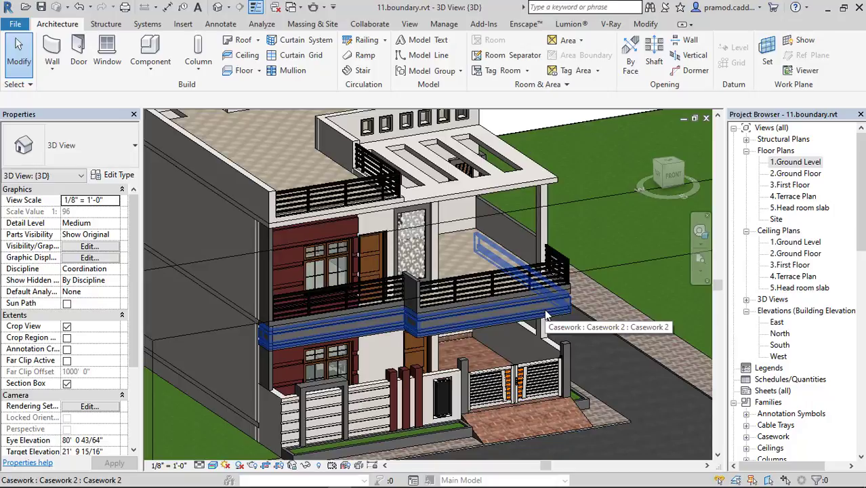
{"action": "scroll", "coordinate": [545, 317], "scroll_direction": "up", "scroll_amount": 2}
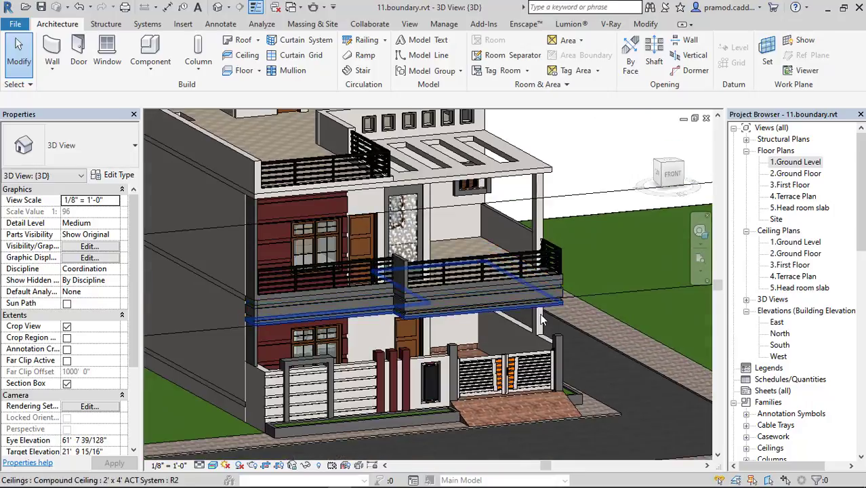
{"action": "scroll", "coordinate": [417, 324], "scroll_direction": "up", "scroll_amount": 2}
{"action": "scroll", "coordinate": [542, 298], "scroll_direction": "up", "scroll_amount": 1}
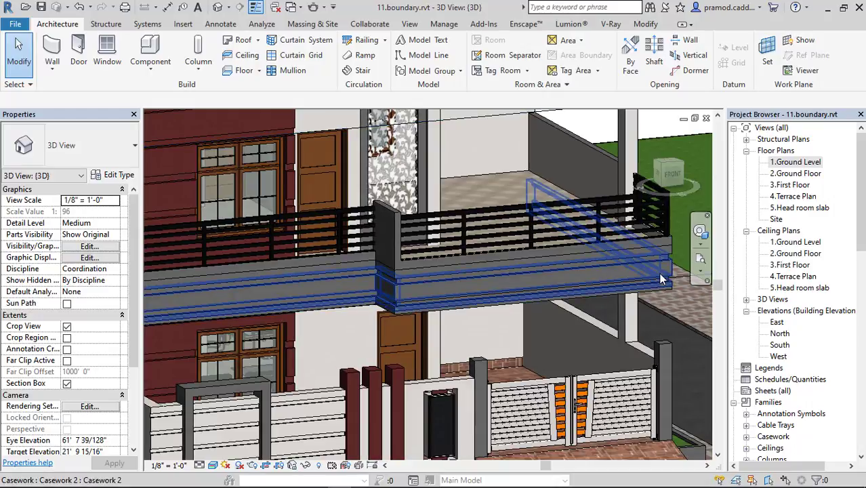
{"action": "middle_click_drag", "start_coordinate": [663, 278], "coordinate": [657, 258], "text": "shift"}
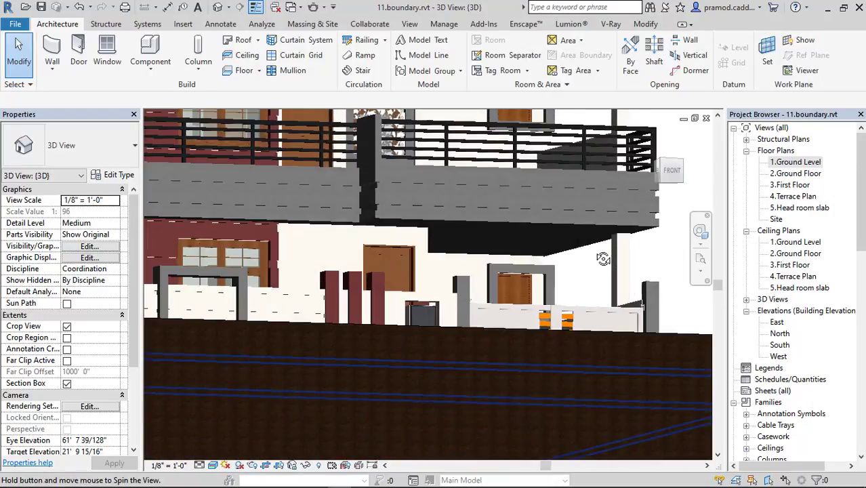
{"action": "left_click", "coordinate": [647, 234]}
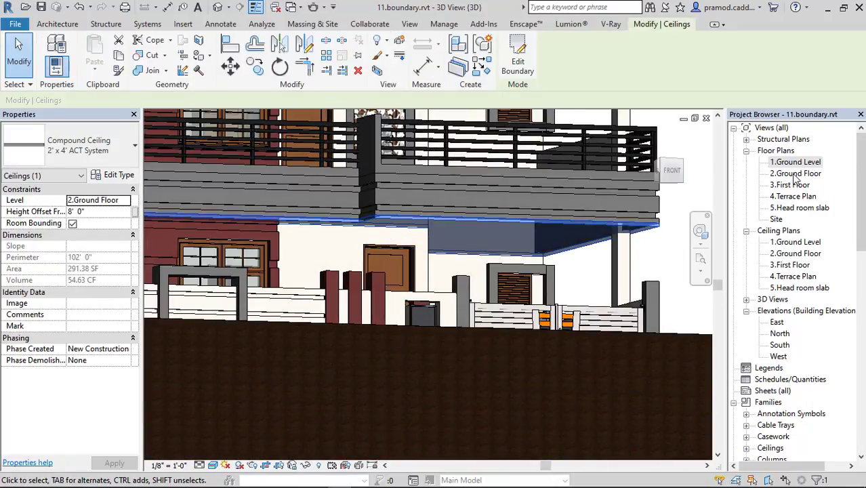
{"action": "mouse_move", "coordinate": [474, 234]}
{"action": "middle_mouse_down", "text": "shift"}
{"action": "mouse_move", "coordinate": [498, 228]}
{"action": "mouse_move", "coordinate": [372, 220]}
{"action": "middle_mouse_up", "text": "shift"}
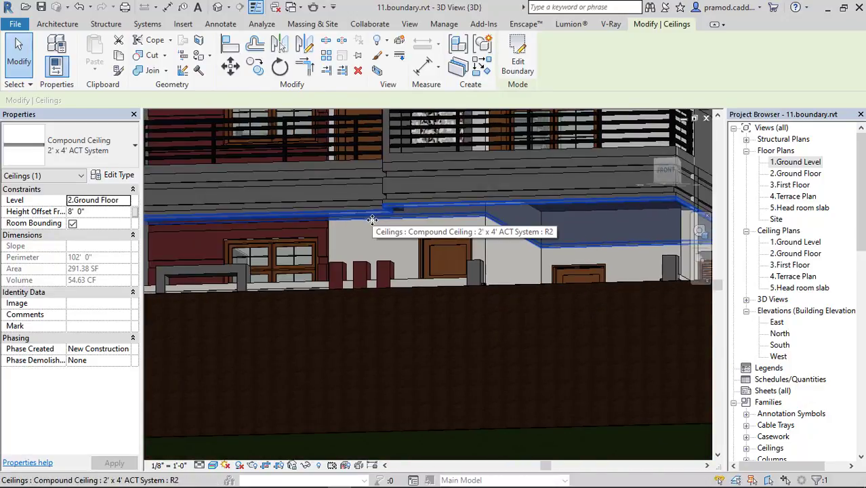
{"action": "scroll", "coordinate": [372, 220], "scroll_direction": "down", "scroll_amount": 4}
{"action": "mouse_move", "coordinate": [372, 220]}
{"action": "middle_mouse_down", "text": "shift"}
{"action": "mouse_move", "coordinate": [459, 224]}
{"action": "mouse_move", "coordinate": [482, 242]}
{"action": "mouse_move", "coordinate": [376, 225]}
{"action": "middle_mouse_up", "text": "shift"}
{"action": "scroll", "coordinate": [459, 223], "scroll_direction": "up", "scroll_amount": 4}
{"action": "left_click", "coordinate": [485, 232]}
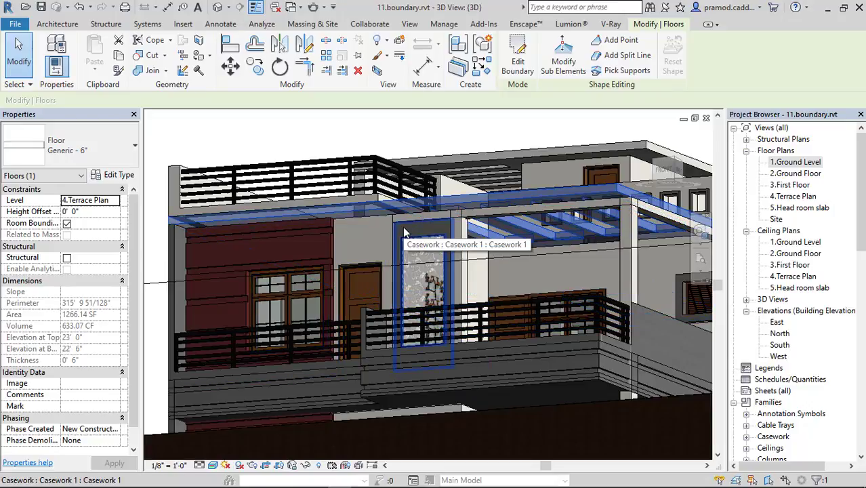
{"action": "mouse_move", "coordinate": [404, 229]}
{"action": "middle_mouse_down", "text": "shift"}
{"action": "mouse_move", "coordinate": [498, 333]}
{"action": "mouse_move", "coordinate": [596, 256]}
{"action": "mouse_move", "coordinate": [503, 253]}
{"action": "mouse_move", "coordinate": [558, 264]}
{"action": "middle_mouse_up", "text": "shift"}
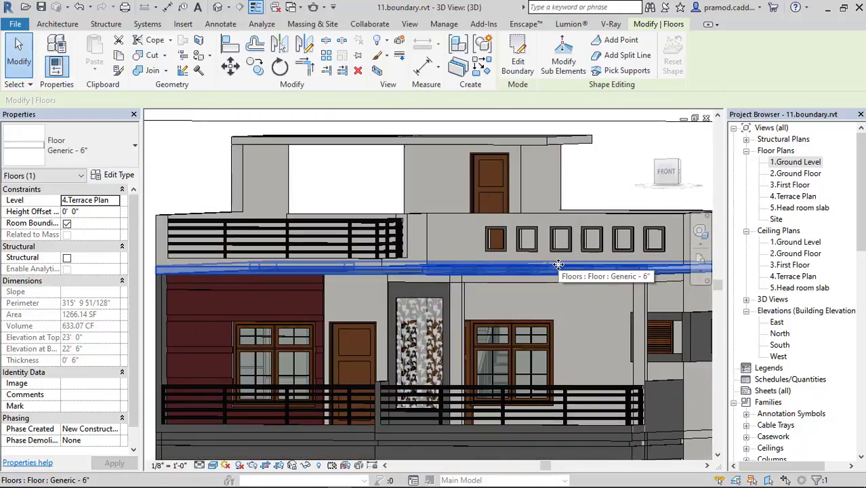
{"action": "scroll", "coordinate": [558, 265], "scroll_direction": "down", "scroll_amount": 2}
{"action": "scroll", "coordinate": [546, 266], "scroll_direction": "down", "scroll_amount": 2}
{"action": "scroll", "coordinate": [530, 266], "scroll_direction": "down", "scroll_amount": 2}
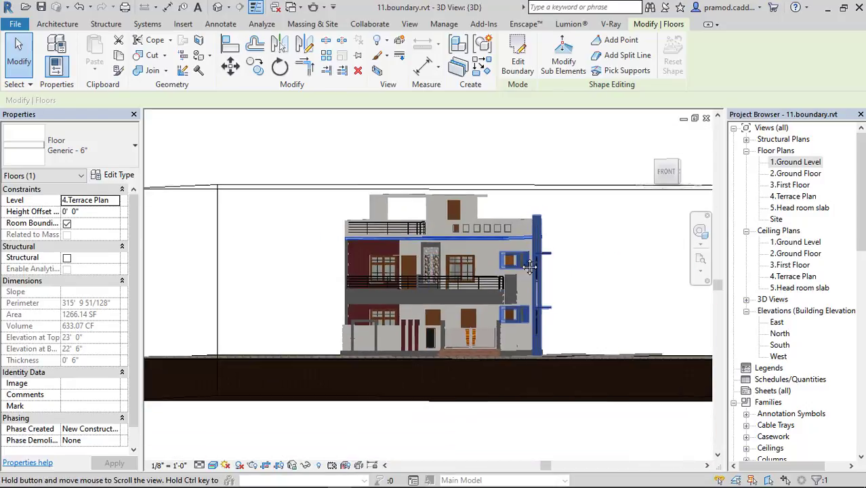
{"action": "mouse_move", "coordinate": [530, 266]}
{"action": "middle_mouse_down", "text": "shift"}
{"action": "mouse_move", "coordinate": [580, 309]}
{"action": "mouse_move", "coordinate": [558, 309]}
{"action": "middle_mouse_up", "text": "shift"}
{"action": "left_click", "coordinate": [572, 218]}
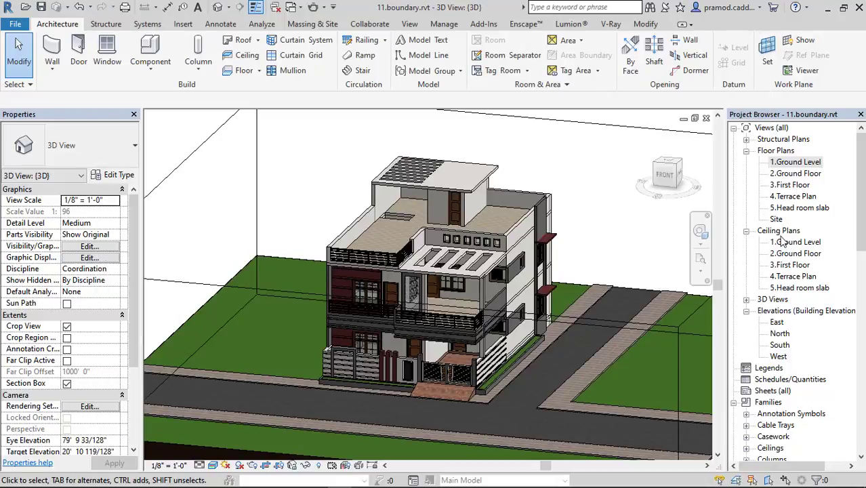
Open the 2.Ground Floor reflected ceiling plan and check the L-shaped ceiling.
{"action": "double_click", "coordinate": [794, 255]}
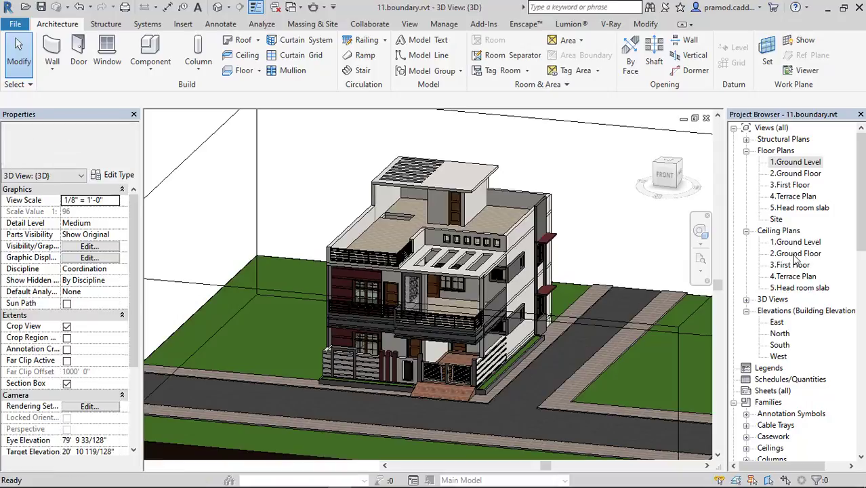
{"action": "left_click", "coordinate": [464, 361]}
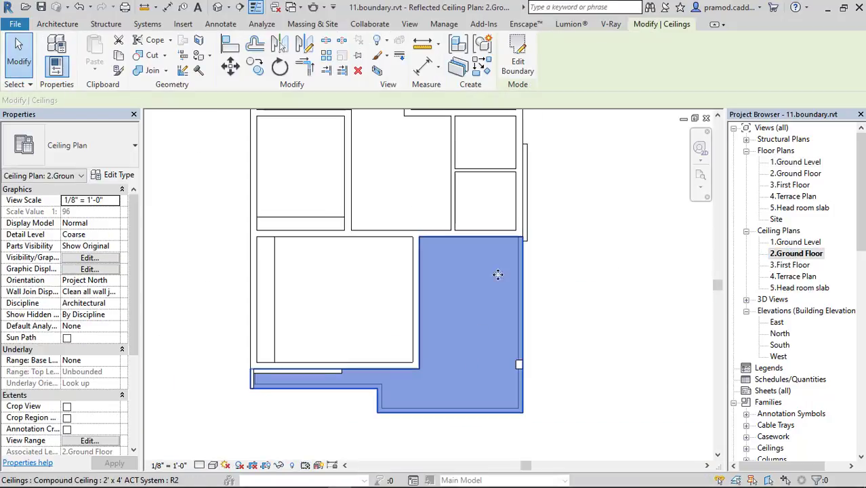
{"action": "scroll", "coordinate": [477, 372], "scroll_direction": "up", "scroll_amount": 2}
{"action": "scroll", "coordinate": [528, 366], "scroll_direction": "down", "scroll_amount": 1}
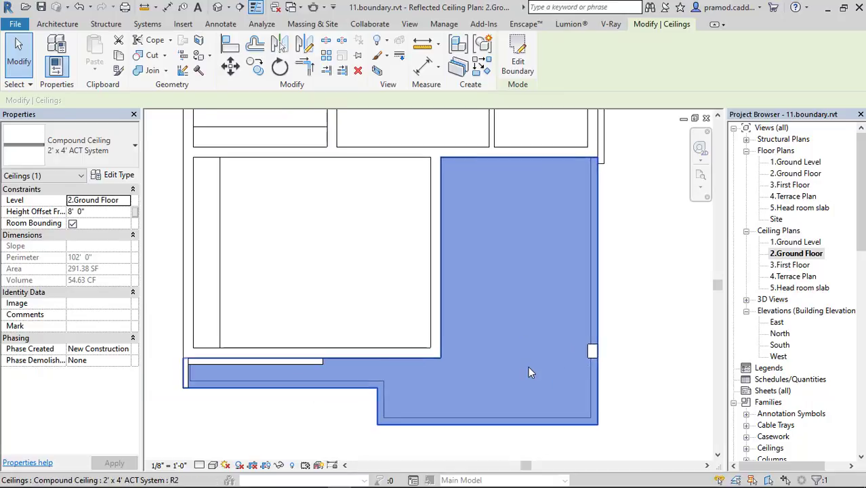
{"action": "key", "text": "Escape"}
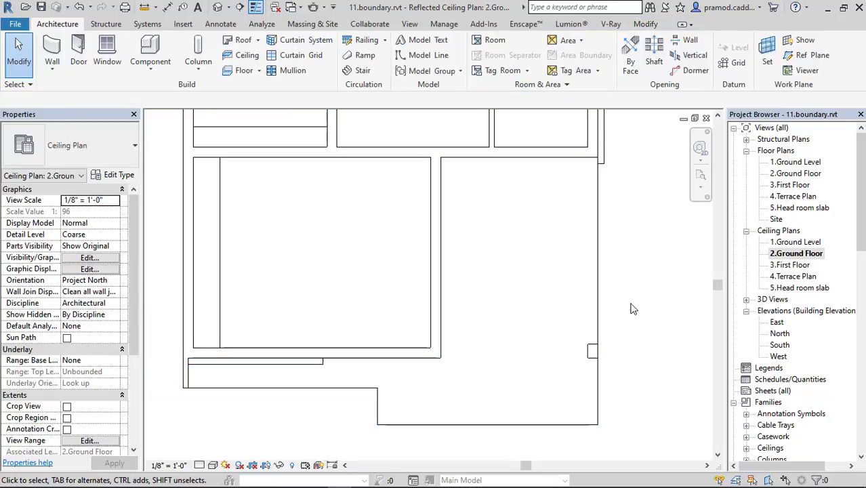
Start Place a Component and browse the family library to Lighting > Architectural > Internal.
{"action": "left_click", "coordinate": [143, 73]}
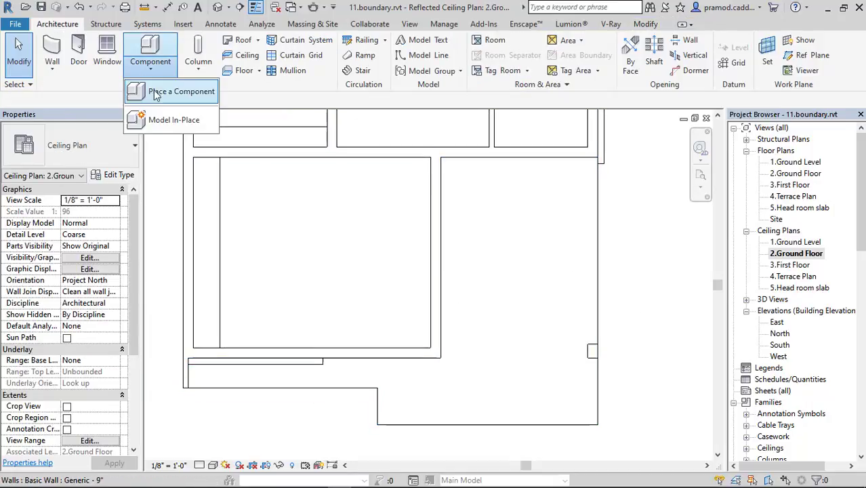
{"action": "left_click", "coordinate": [166, 92]}
{"action": "left_click", "coordinate": [513, 58]}
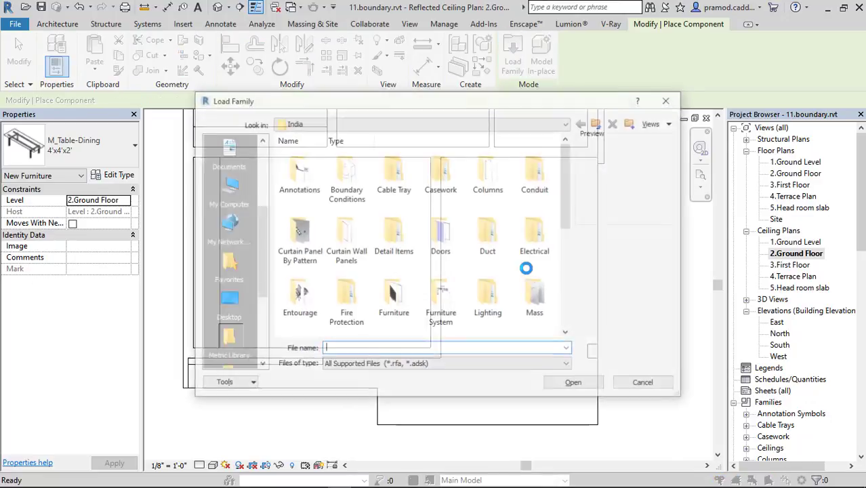
{"action": "scroll", "coordinate": [519, 263], "scroll_direction": "down", "scroll_amount": 1}
{"action": "double_click", "coordinate": [494, 274]}
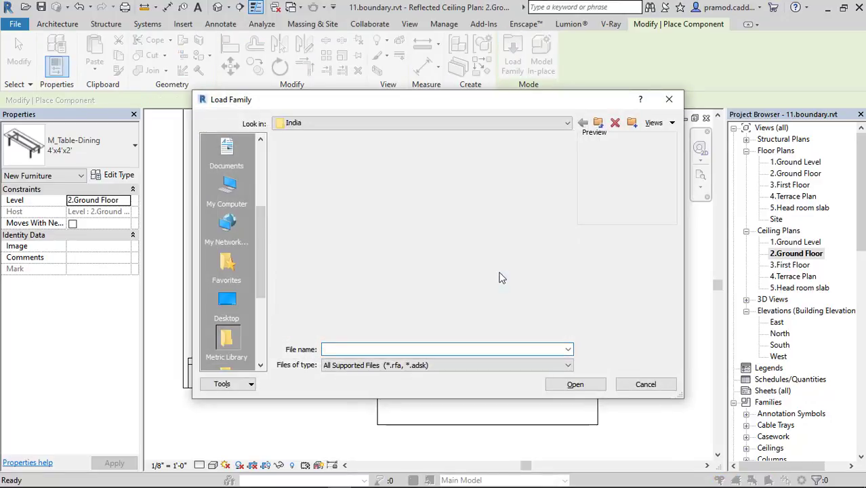
{"action": "double_click", "coordinate": [306, 183]}
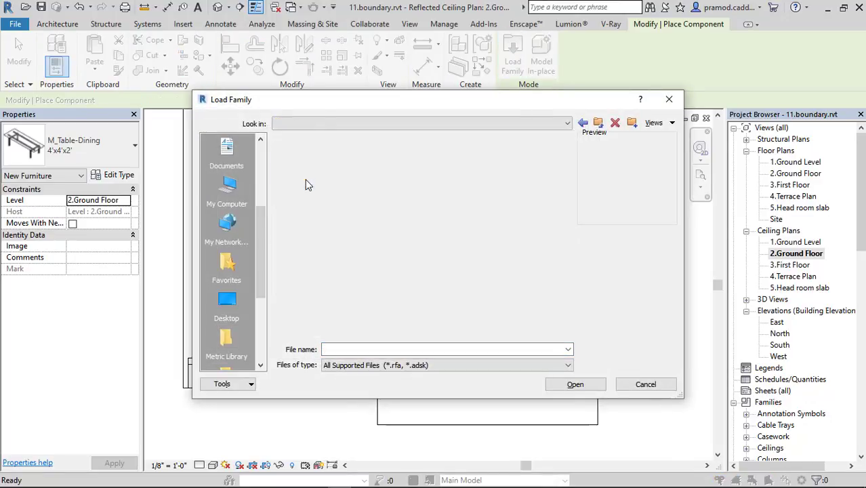
{"action": "double_click", "coordinate": [348, 181]}
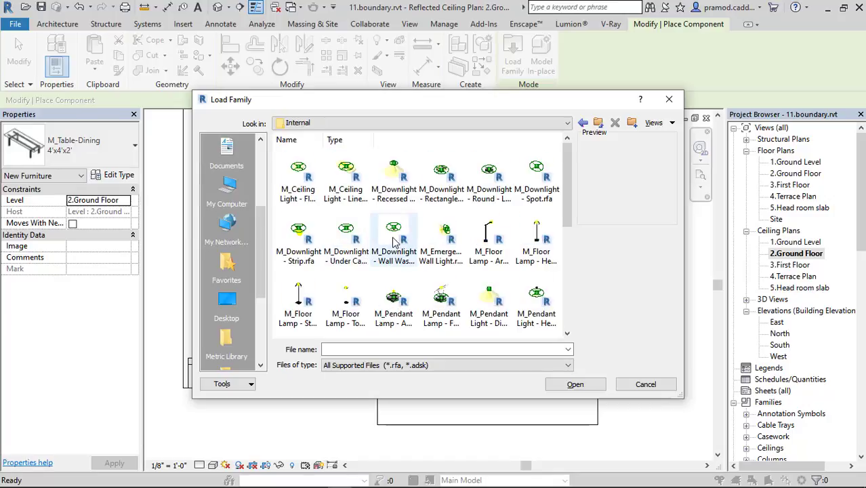
Compare the internal light families and load M_Ceiling Light - Flat Round.rfa.
{"action": "left_click", "coordinate": [393, 182]}
{"action": "left_click", "coordinate": [347, 192]}
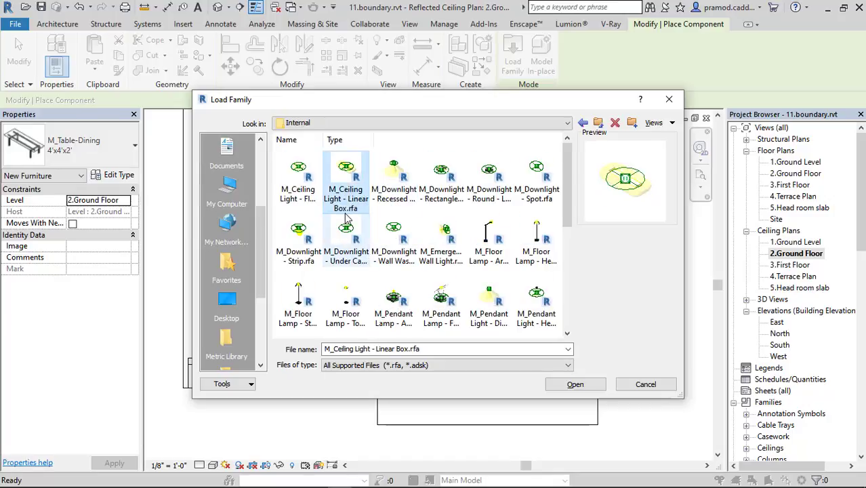
{"action": "left_click", "coordinate": [302, 201]}
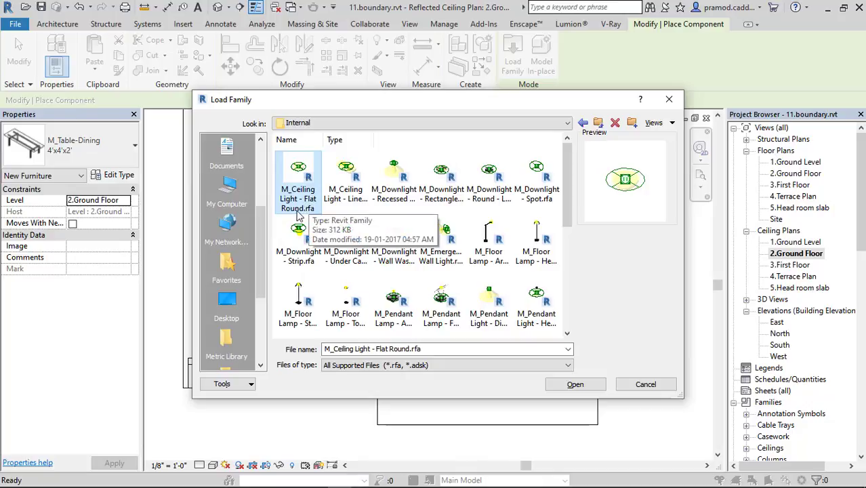
{"action": "left_click", "coordinate": [396, 209]}
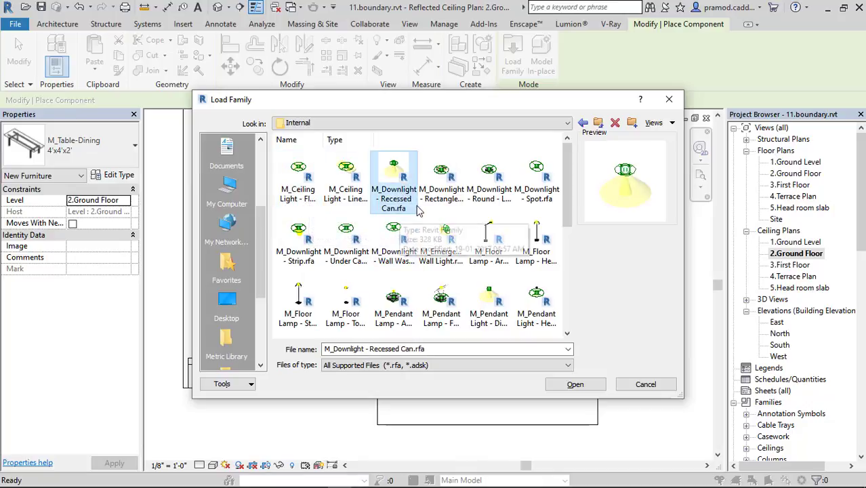
{"action": "left_click", "coordinate": [442, 200]}
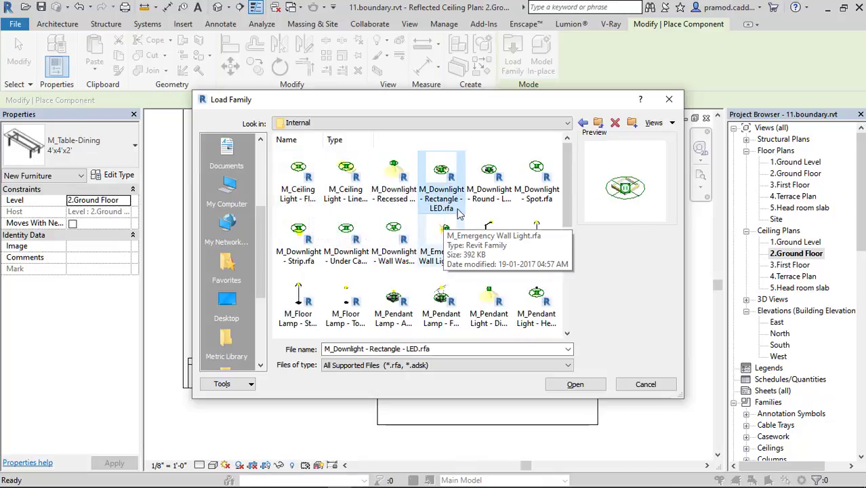
{"action": "left_click", "coordinate": [498, 187]}
{"action": "left_click", "coordinate": [539, 183]}
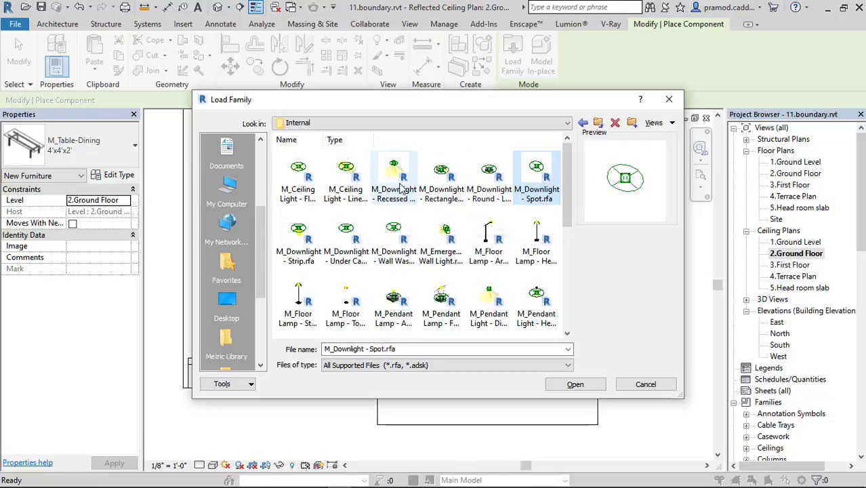
{"action": "left_click", "coordinate": [381, 195]}
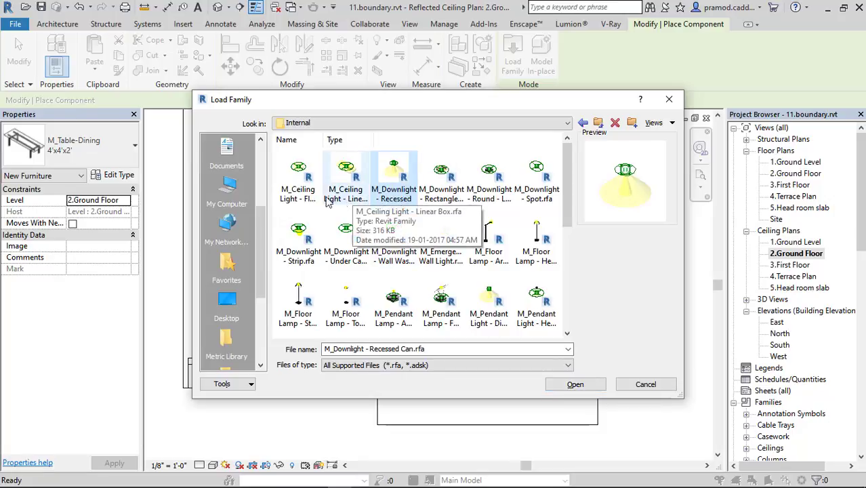
{"action": "left_click", "coordinate": [302, 198]}
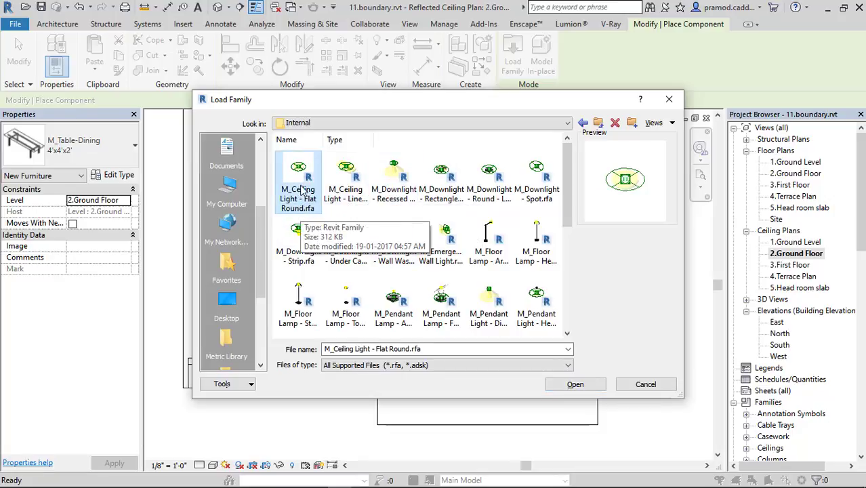
{"action": "left_click", "coordinate": [575, 384]}
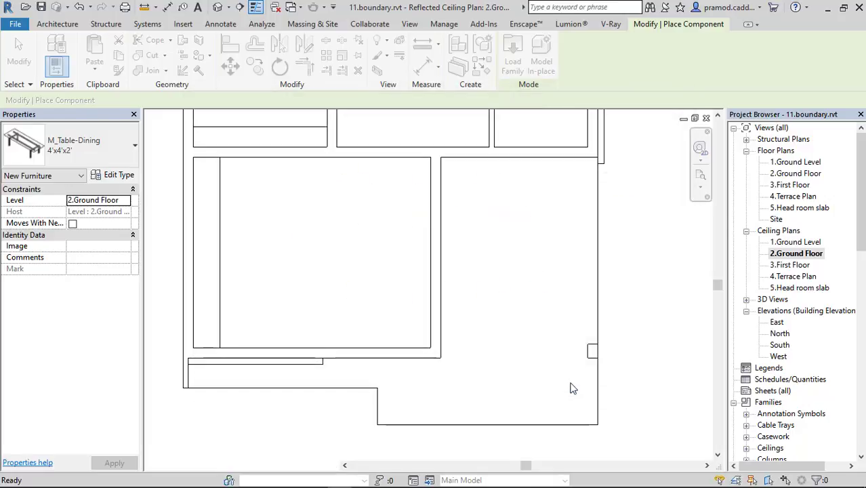
Place a flat round ceiling light in the large right-hand room.
{"action": "left_click", "coordinate": [469, 191]}
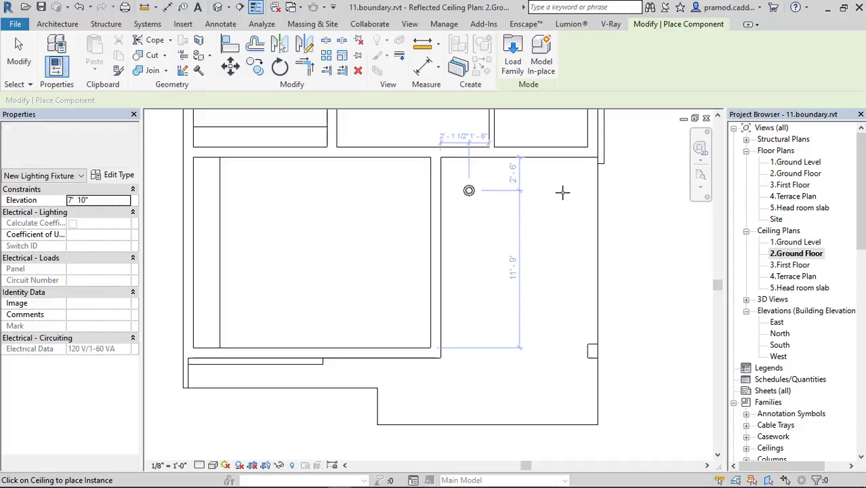
{"action": "scroll", "coordinate": [570, 199], "scroll_direction": "up", "scroll_amount": 2}
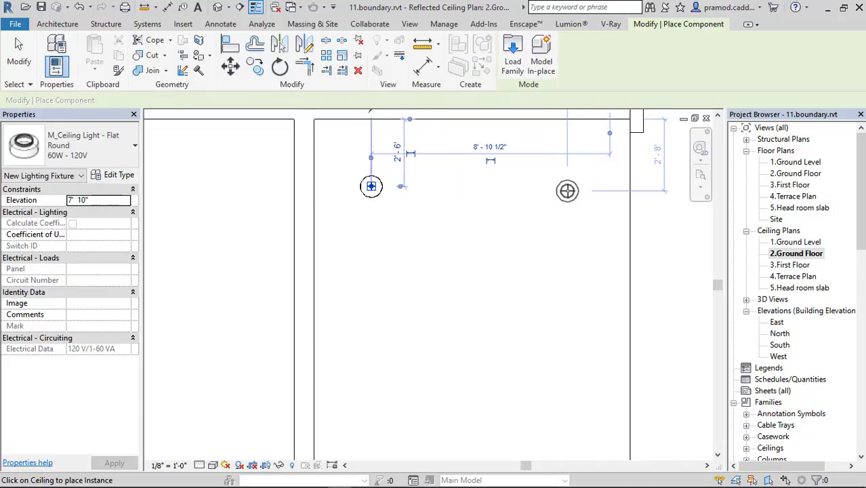
{"action": "scroll", "coordinate": [573, 200], "scroll_direction": "down", "scroll_amount": 2}
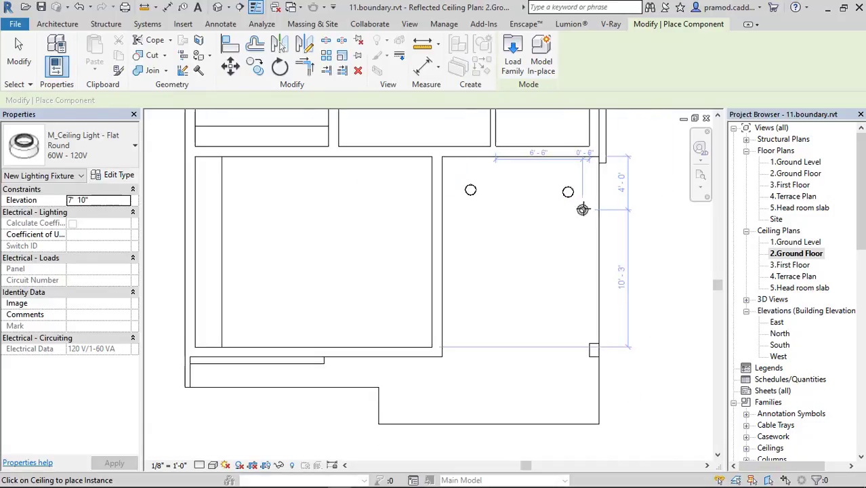
{"action": "key", "text": "Escape"}
{"action": "key", "text": "Escape"}
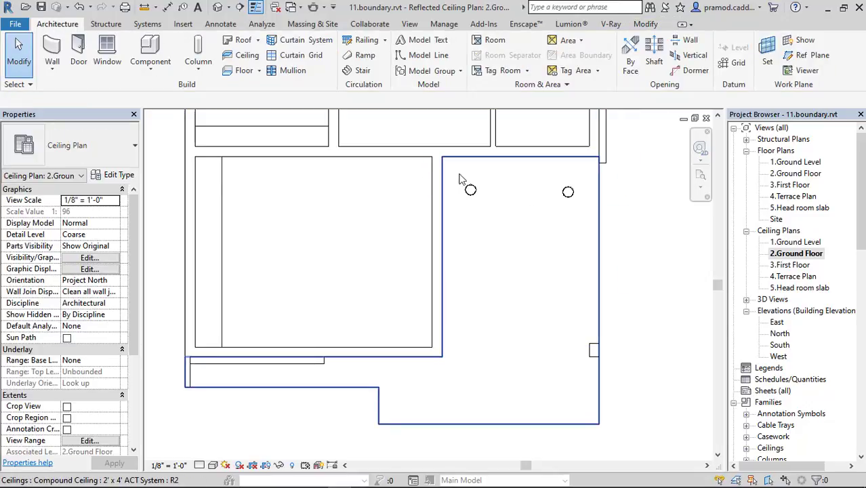
Turn on Select Elements by Face and window-select the two ceiling lights in the right room.
{"action": "scroll", "coordinate": [417, 199], "scroll_direction": "up", "scroll_amount": 2}
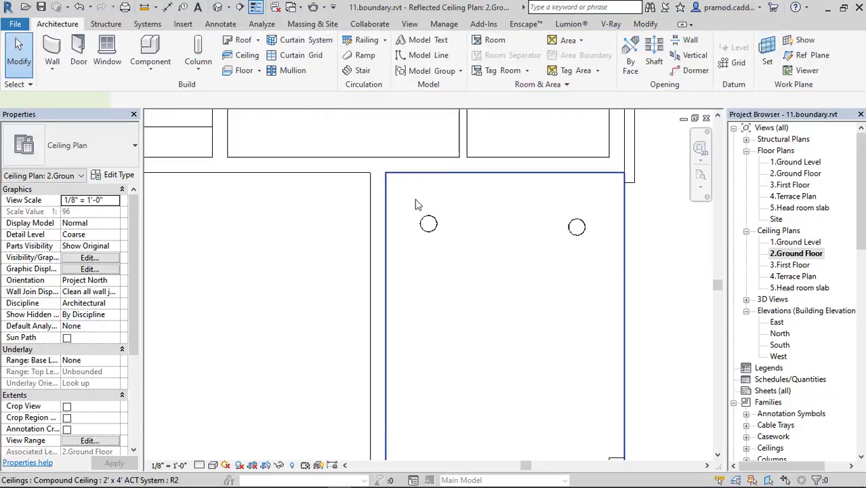
{"action": "left_click", "coordinate": [412, 198]}
{"action": "key", "text": "Escape"}
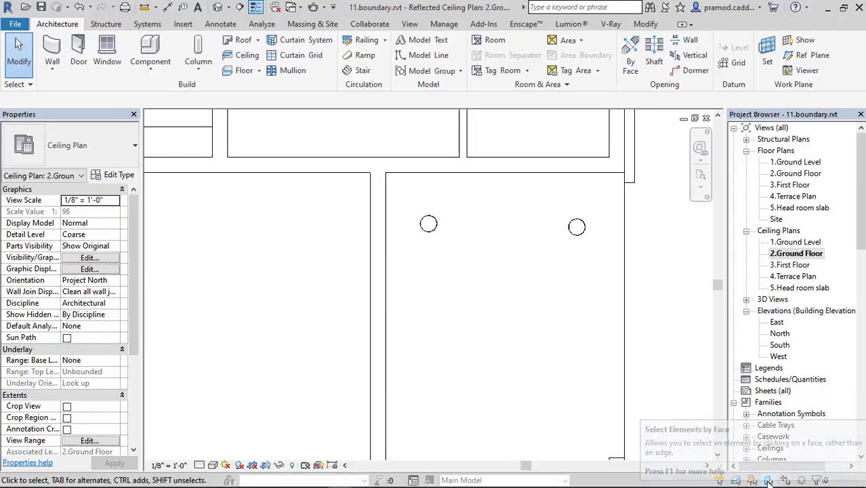
{"action": "left_click", "coordinate": [769, 480]}
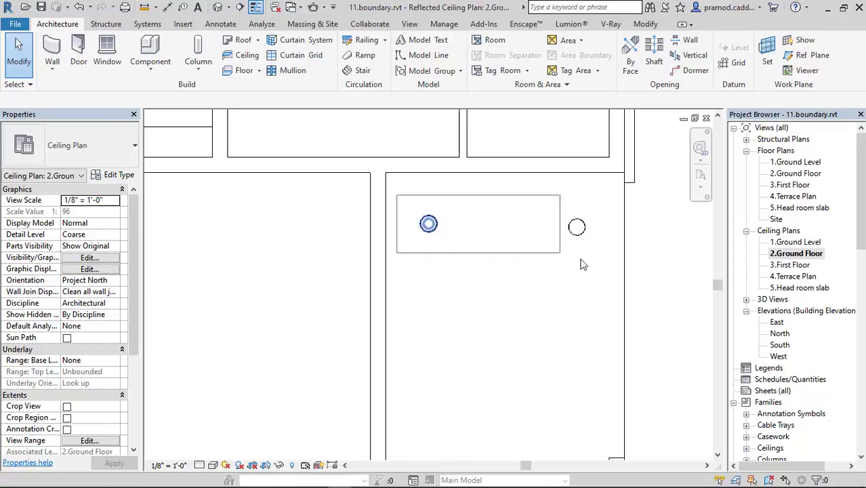
{"action": "left_click_drag", "start_coordinate": [407, 206], "coordinate": [593, 270]}
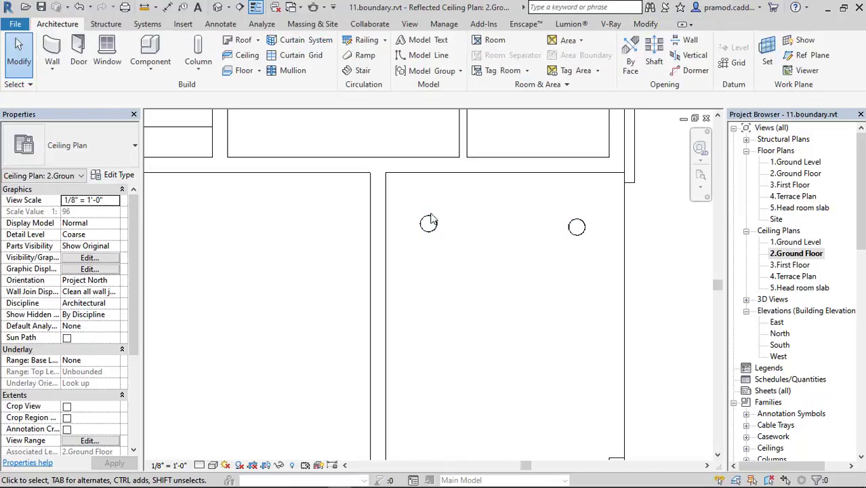
{"action": "left_click_drag", "start_coordinate": [403, 194], "coordinate": [603, 251]}
Copy the light pair downward twice with Multiple to fill the right room.
{"action": "left_click", "coordinate": [255, 65]}
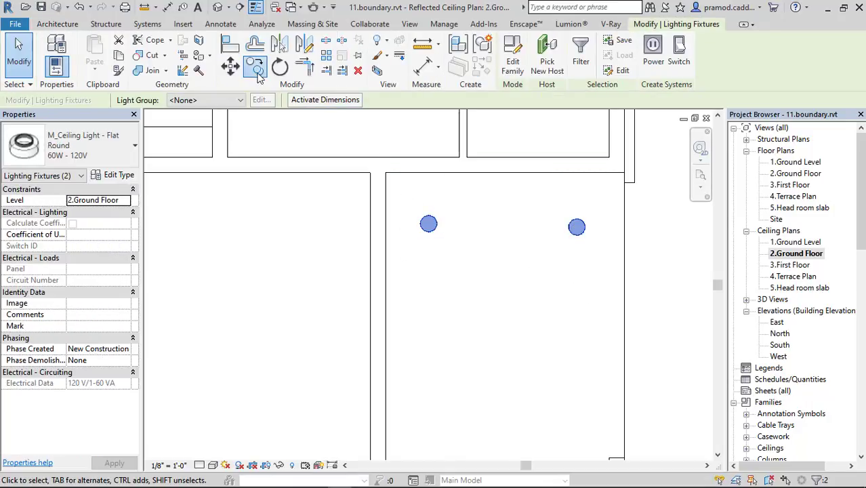
{"action": "left_click", "coordinate": [590, 238]}
{"action": "scroll", "coordinate": [579, 321], "scroll_direction": "down", "scroll_amount": 2}
{"action": "middle_click_drag", "start_coordinate": [578, 321], "coordinate": [571, 245]}
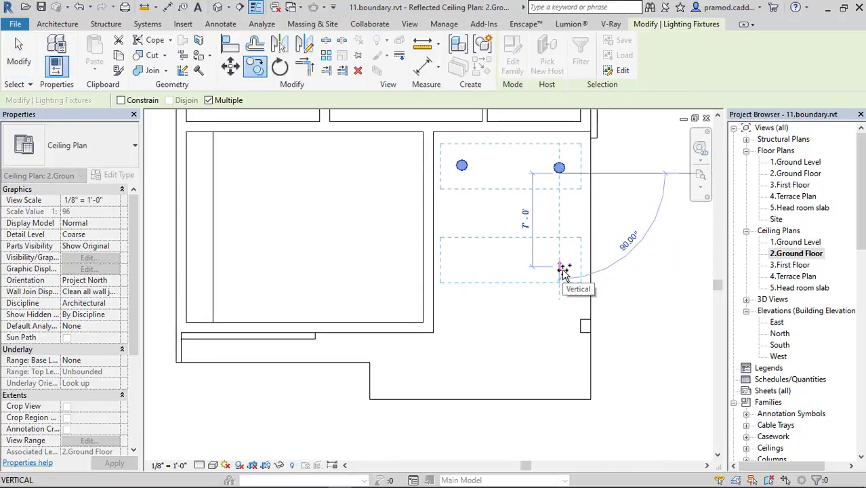
{"action": "left_click", "coordinate": [562, 269]}
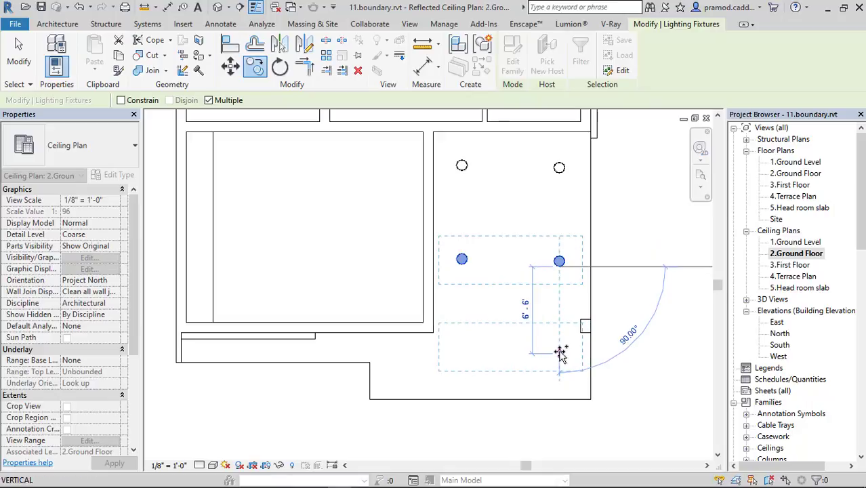
{"action": "left_click", "coordinate": [561, 350]}
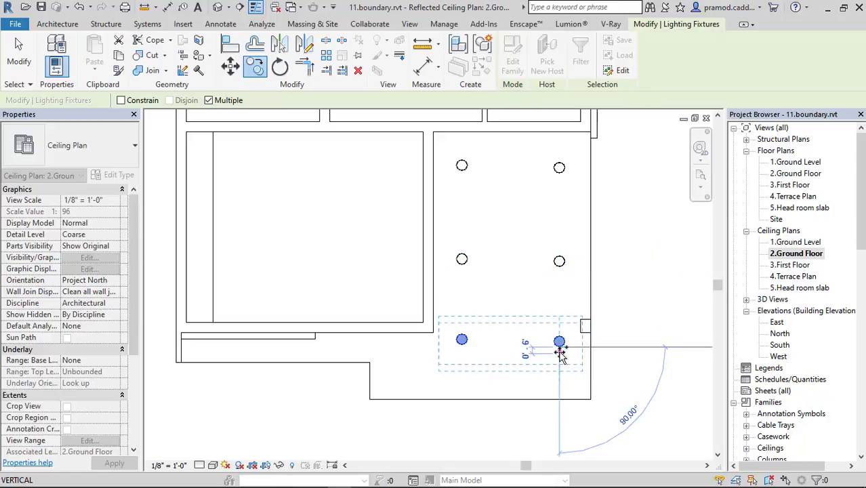
{"action": "key", "text": "Escape"}
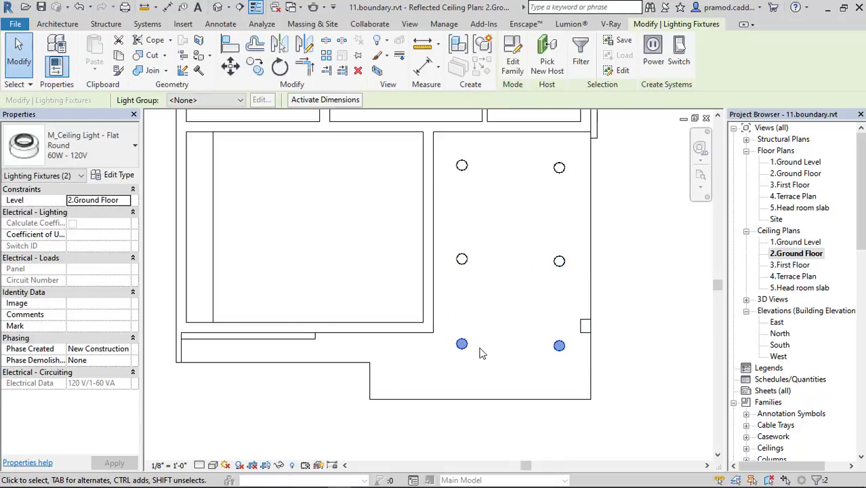
Copy the bottom light pair about 11'-6" left and nudge it left with arrow keys.
{"action": "left_click", "coordinate": [257, 68]}
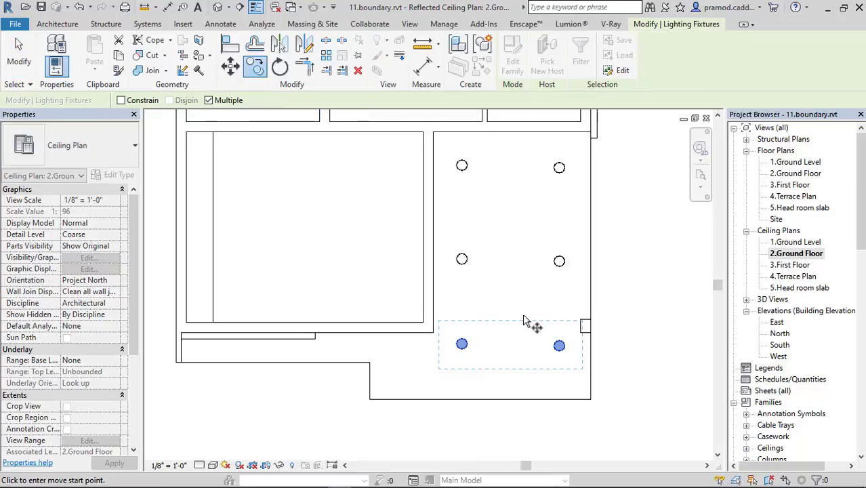
{"action": "left_click", "coordinate": [559, 346]}
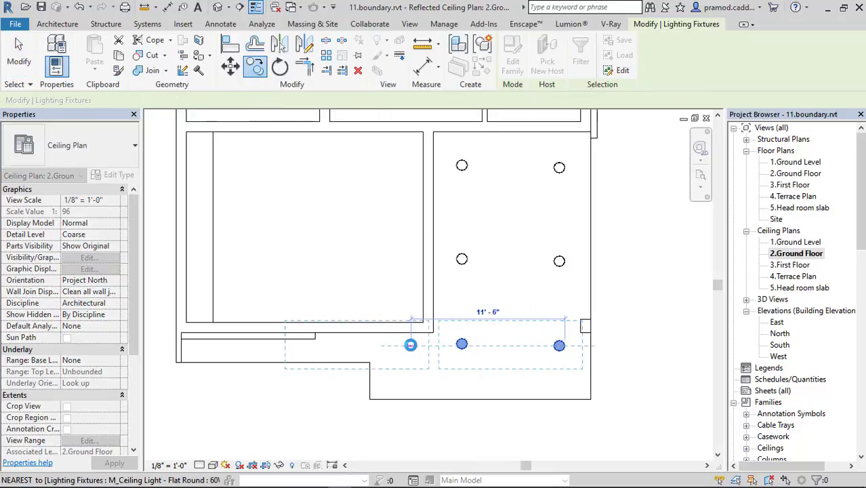
{"action": "left_click", "coordinate": [409, 345]}
{"action": "key", "text": "Escape"}
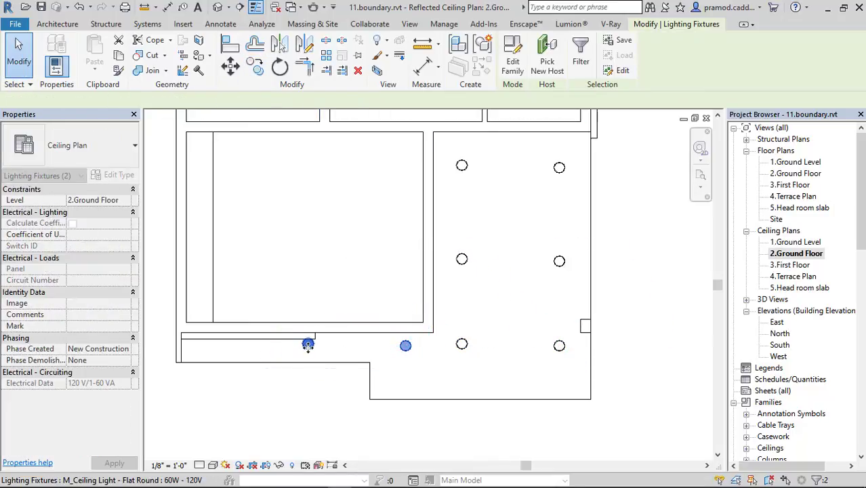
{"action": "key", "text": "Left"}
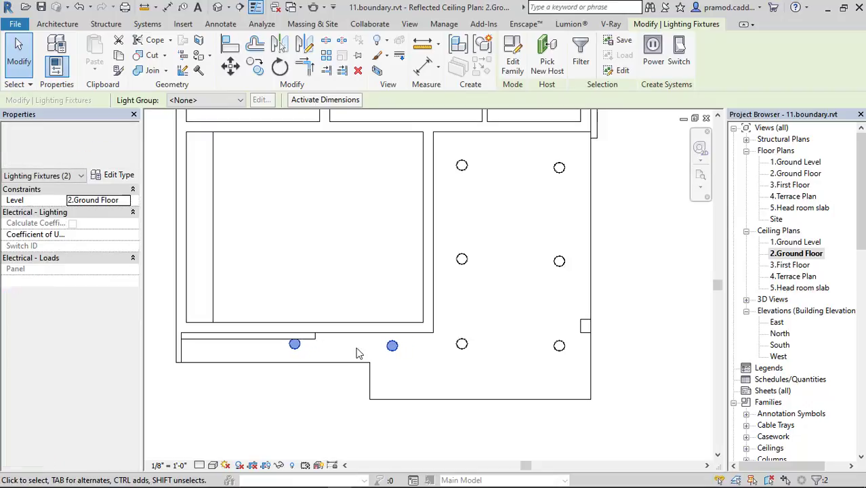
{"action": "key", "text": "Left"}
{"action": "left_click", "coordinate": [274, 307]}
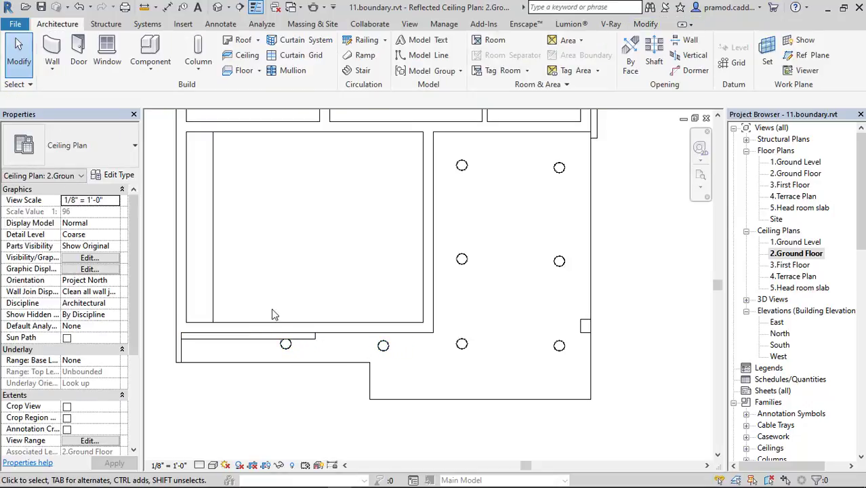
Select the lights along the lower row to check their spacing.
{"action": "scroll", "coordinate": [274, 329], "scroll_direction": "up", "scroll_amount": 2}
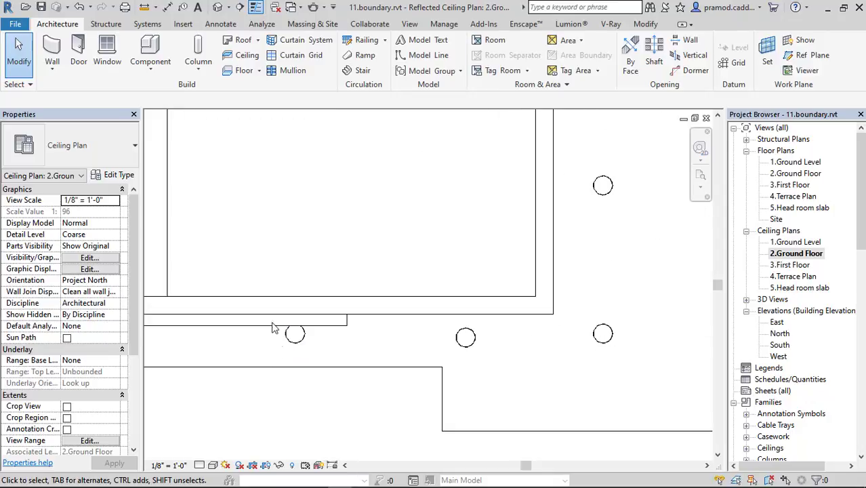
{"action": "left_click", "coordinate": [293, 337]}
{"action": "left_click", "coordinate": [466, 337], "text": "ctrl"}
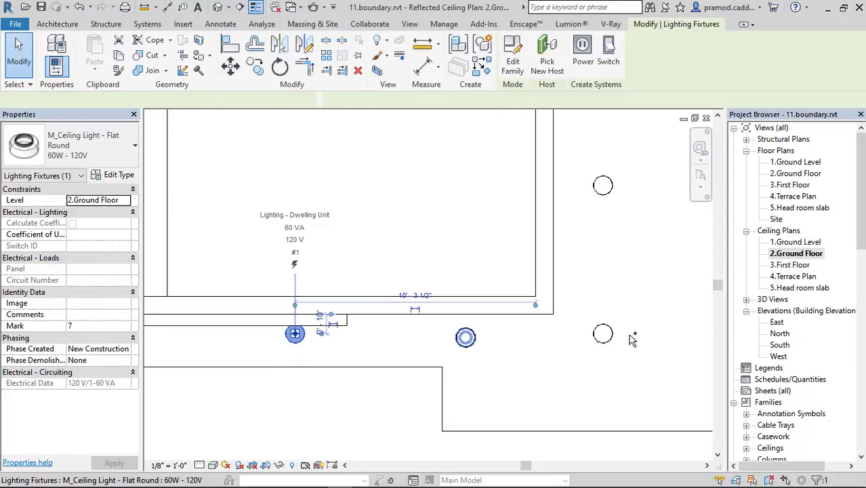
{"action": "middle_click_drag", "start_coordinate": [705, 341], "coordinate": [557, 345]}
{"action": "left_click", "coordinate": [637, 337], "text": "ctrl"}
{"action": "scroll", "coordinate": [557, 345], "scroll_direction": "down", "scroll_amount": 2}
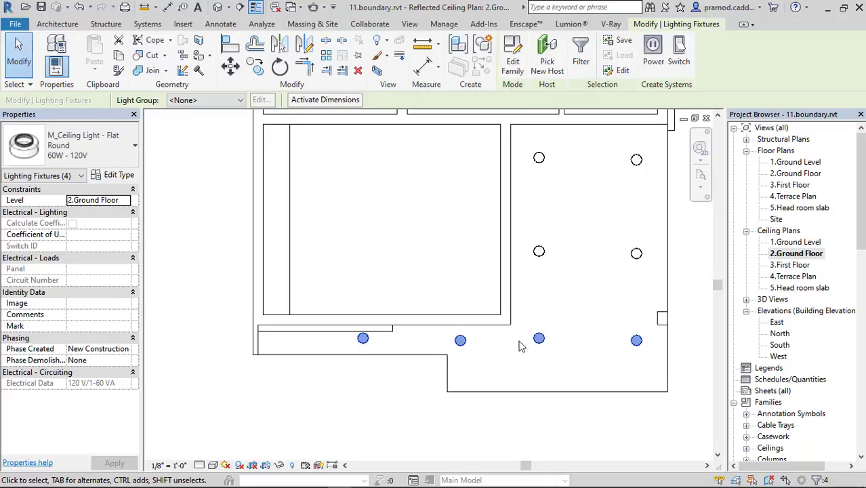
{"action": "key", "text": "Escape"}
{"action": "scroll", "coordinate": [362, 339], "scroll_direction": "up", "scroll_amount": 2}
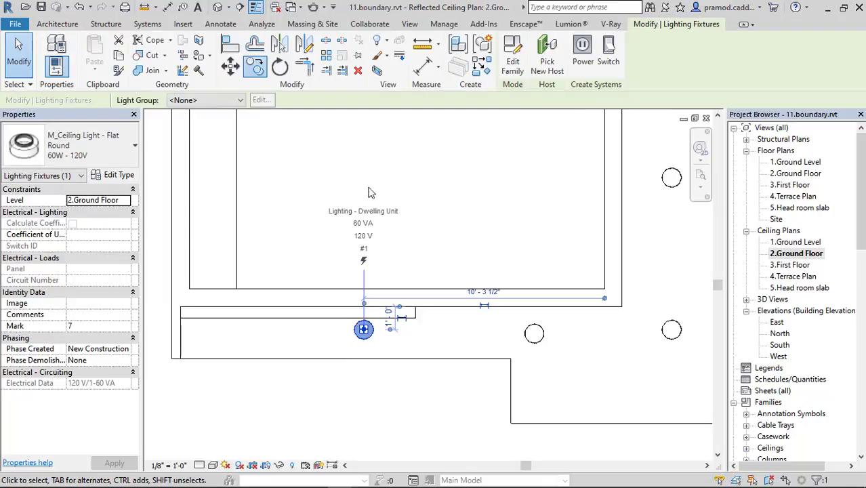
Move one lower-row light further left to even out the five-light row.
{"action": "left_click", "coordinate": [255, 66]}
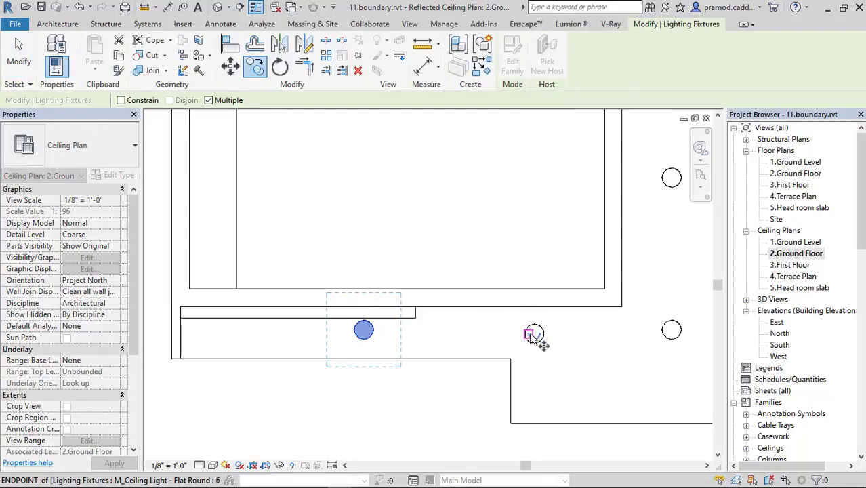
{"action": "left_click", "coordinate": [534, 334]}
{"action": "scroll", "coordinate": [355, 330], "scroll_direction": "down", "scroll_amount": 3}
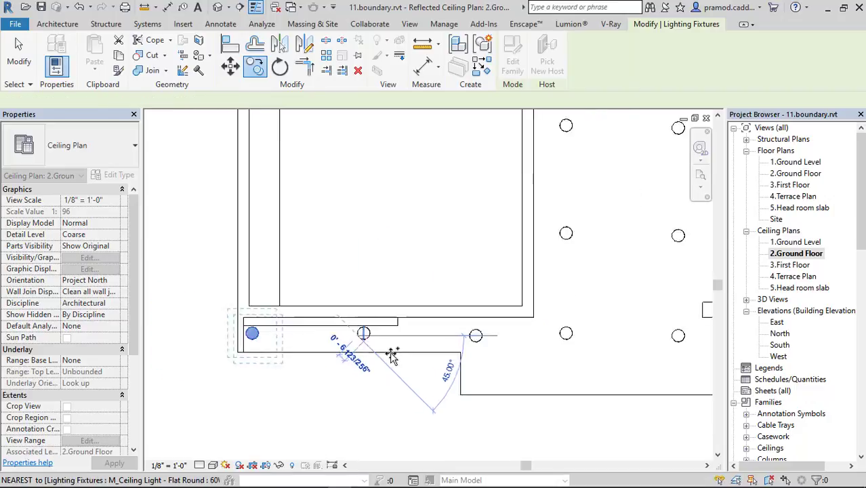
{"action": "scroll", "coordinate": [353, 326], "scroll_direction": "down", "scroll_amount": 2}
{"action": "left_click", "coordinate": [319, 295]}
{"action": "left_click", "coordinate": [363, 364]}
Check the five-light bottom row and the four lights in the right room.
{"action": "scroll", "coordinate": [277, 341], "scroll_direction": "up", "scroll_amount": 2}
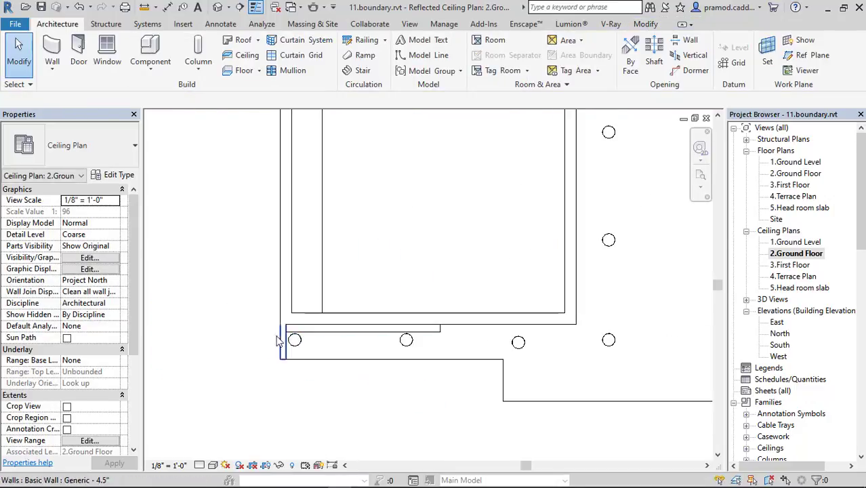
{"action": "mouse_move", "coordinate": [266, 330]}
{"action": "left_mouse_down"}
{"action": "mouse_move", "coordinate": [661, 377]}
{"action": "mouse_move", "coordinate": [659, 401]}
{"action": "left_mouse_up"}
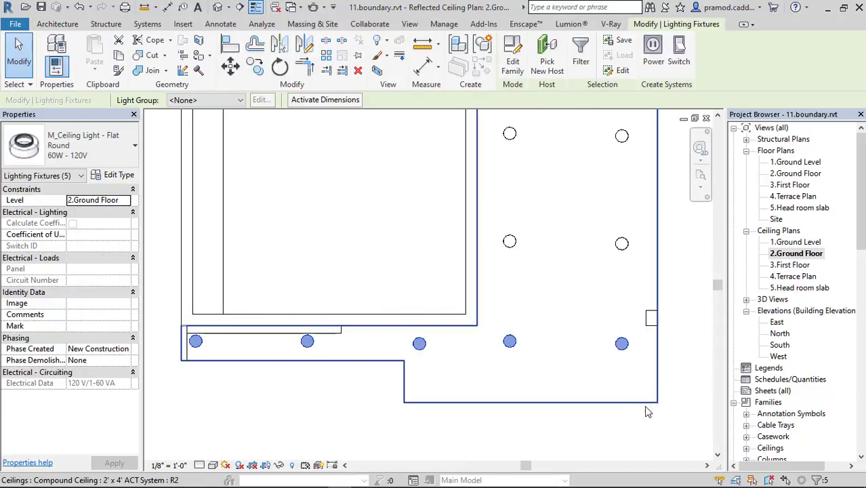
{"action": "mouse_move", "coordinate": [705, 342]}
{"action": "middle_mouse_down"}
{"action": "mouse_move", "coordinate": [634, 389]}
{"action": "mouse_move", "coordinate": [445, 238]}
{"action": "middle_mouse_up"}
{"action": "key", "text": "Escape"}
{"action": "left_click_drag", "start_coordinate": [409, 236], "coordinate": [553, 391]}
{"action": "scroll", "coordinate": [549, 366], "scroll_direction": "down", "scroll_amount": 2}
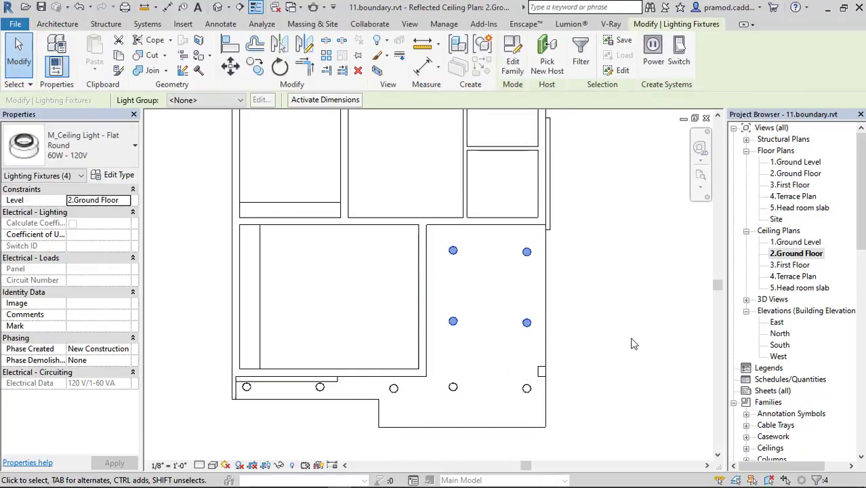
{"action": "key", "text": "Escape"}
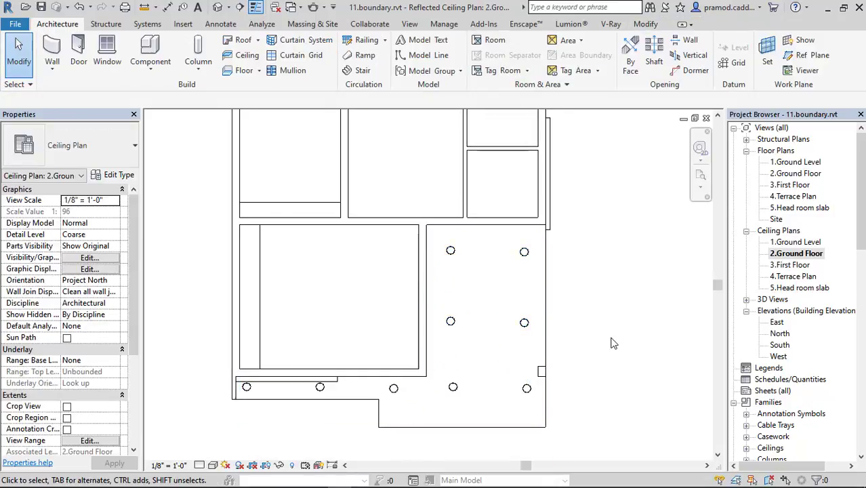
{"action": "middle_click_drag", "start_coordinate": [612, 344], "coordinate": [613, 321]}
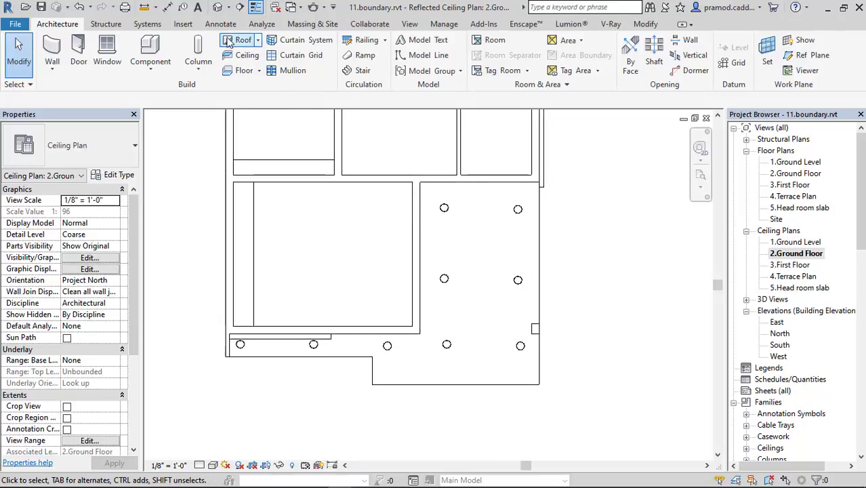
Switch to the 3D view and orbit around the facade's ground-floor ceiling lights.
{"action": "left_click", "coordinate": [219, 10]}
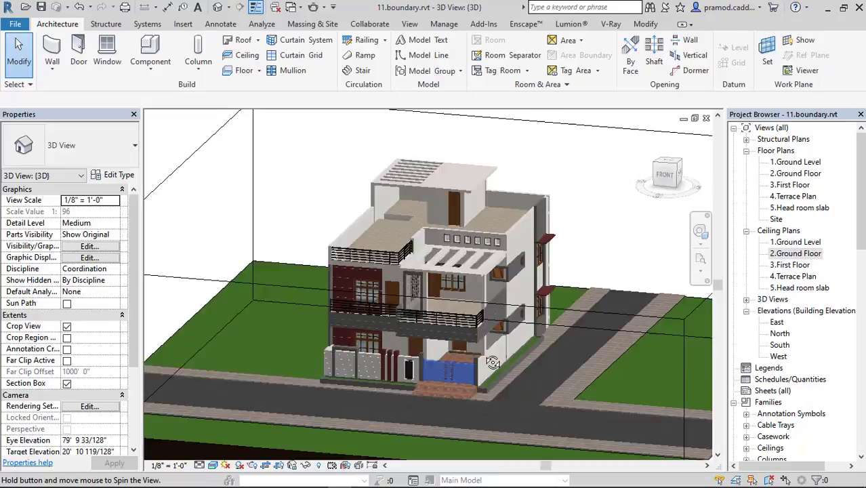
{"action": "middle_click_drag", "start_coordinate": [495, 366], "coordinate": [479, 299], "text": "shift"}
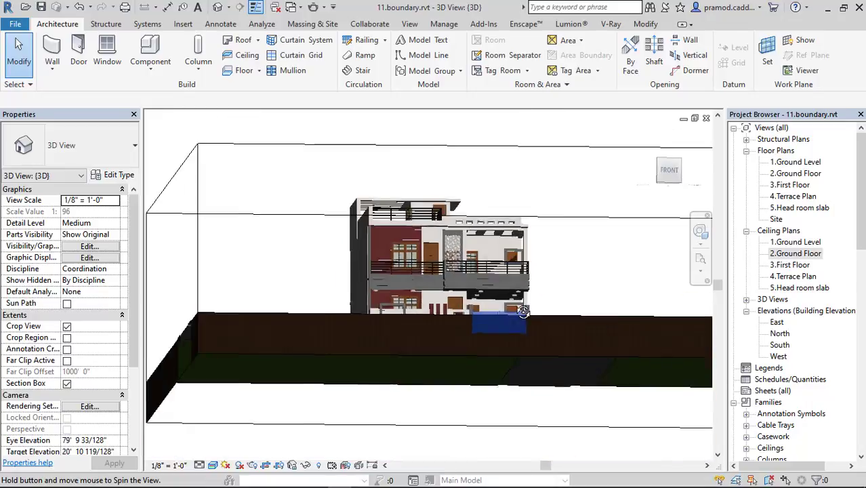
{"action": "scroll", "coordinate": [479, 299], "scroll_direction": "up", "scroll_amount": 4}
{"action": "scroll", "coordinate": [478, 303], "scroll_direction": "up", "scroll_amount": 3}
{"action": "scroll", "coordinate": [479, 303], "scroll_direction": "up", "scroll_amount": 2}
{"action": "left_click", "coordinate": [479, 211]}
{"action": "mouse_move", "coordinate": [479, 212]}
{"action": "middle_mouse_down", "text": "shift"}
{"action": "mouse_move", "coordinate": [524, 331]}
{"action": "mouse_move", "coordinate": [461, 321]}
{"action": "middle_mouse_up", "text": "shift"}
{"action": "scroll", "coordinate": [461, 321], "scroll_direction": "down", "scroll_amount": 3}
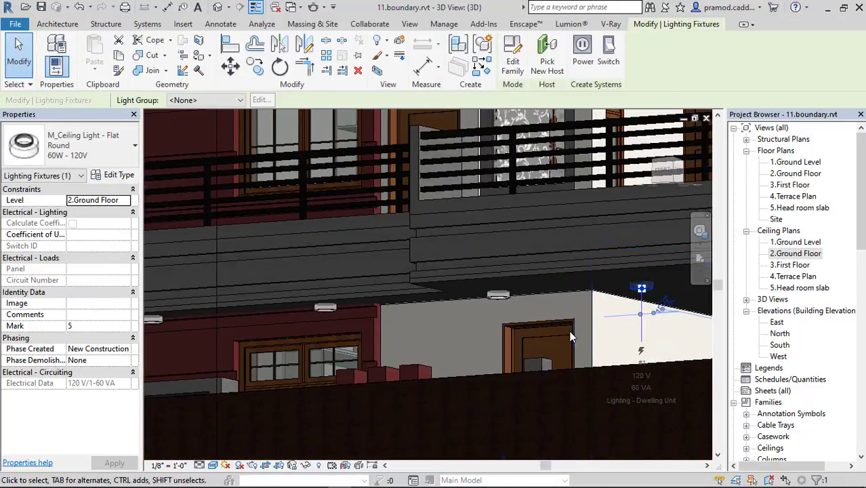
{"action": "mouse_move", "coordinate": [638, 339]}
{"action": "middle_mouse_down"}
{"action": "mouse_move", "coordinate": [520, 364]}
{"action": "mouse_move", "coordinate": [582, 272]}
{"action": "mouse_move", "coordinate": [516, 301]}
{"action": "mouse_move", "coordinate": [486, 211]}
{"action": "mouse_move", "coordinate": [592, 240]}
{"action": "mouse_move", "coordinate": [516, 224]}
{"action": "middle_mouse_up"}
Select the terrace floor and orbit to a lower, wider view of the house.
{"action": "left_click", "coordinate": [486, 212]}
{"action": "scroll", "coordinate": [490, 221], "scroll_direction": "down", "scroll_amount": 2}
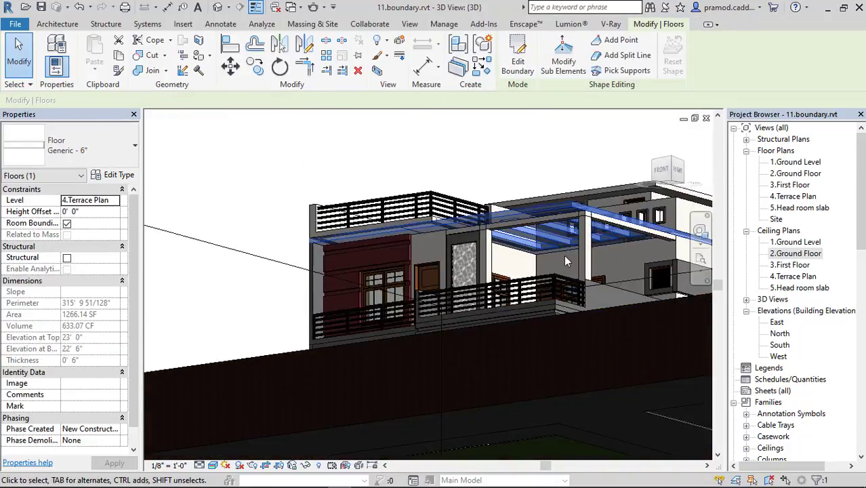
{"action": "scroll", "coordinate": [490, 221], "scroll_direction": "up", "scroll_amount": 3}
{"action": "scroll", "coordinate": [486, 241], "scroll_direction": "down", "scroll_amount": 2}
{"action": "mouse_move", "coordinate": [485, 240]}
{"action": "middle_mouse_down", "text": "shift"}
{"action": "mouse_move", "coordinate": [542, 333]}
{"action": "mouse_move", "coordinate": [425, 247]}
{"action": "middle_mouse_up", "text": "shift"}
{"action": "scroll", "coordinate": [425, 248], "scroll_direction": "up", "scroll_amount": 2}
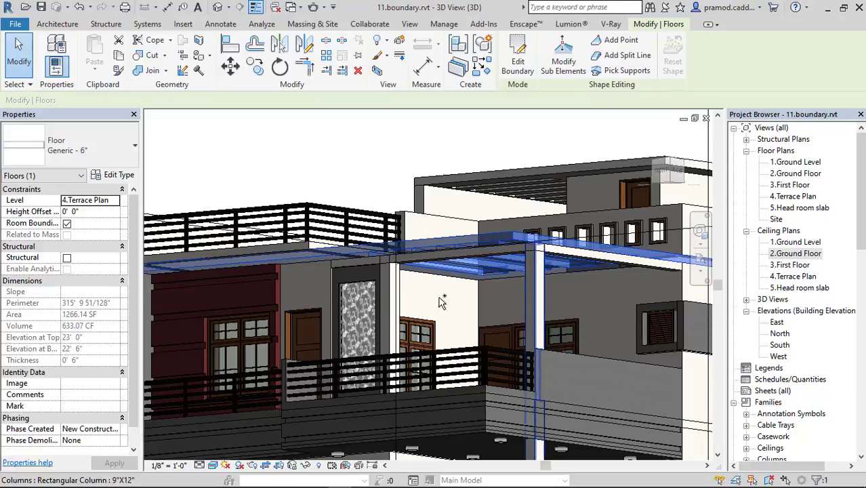
{"action": "key", "text": "Escape"}
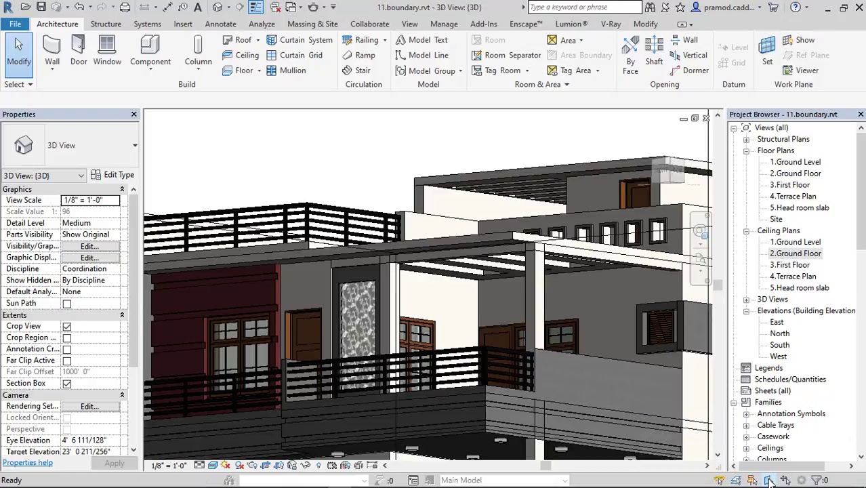
Select the terrace walls, floor slab and beams together.
{"action": "left_click", "coordinate": [592, 307]}
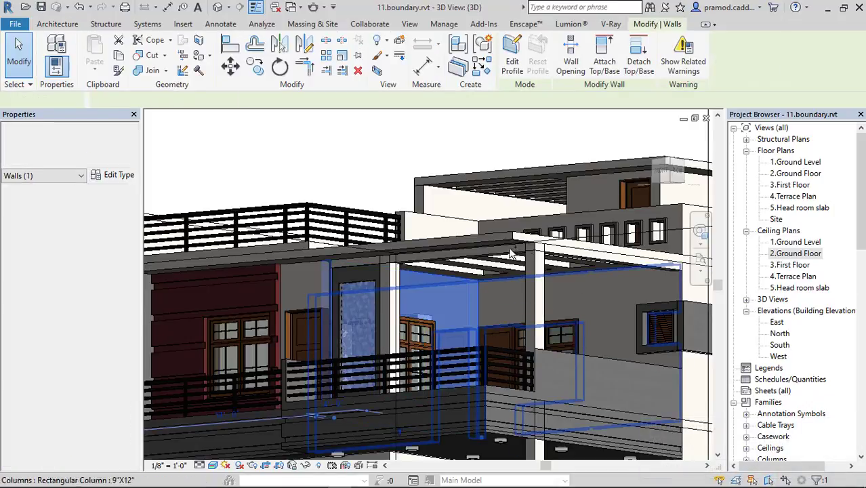
{"action": "left_click", "coordinate": [304, 284], "text": "ctrl"}
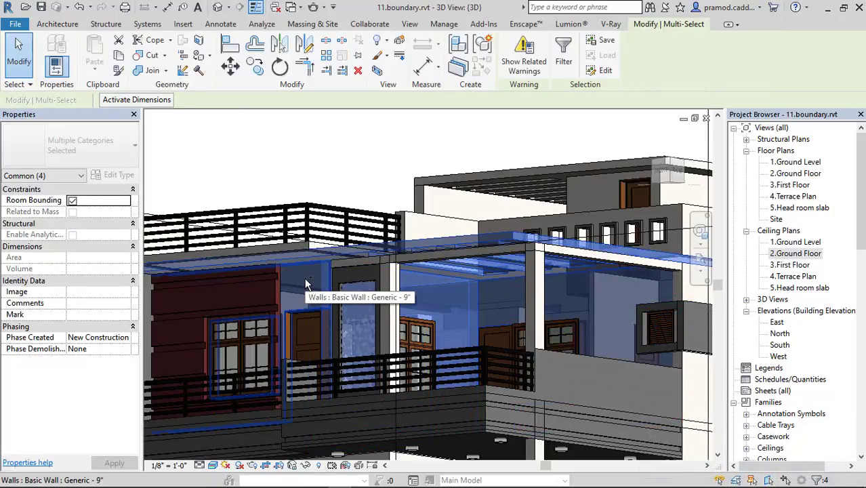
{"action": "left_click", "coordinate": [252, 282], "text": "ctrl"}
{"action": "mouse_move", "coordinate": [258, 282]}
{"action": "middle_mouse_down", "text": "shift"}
{"action": "mouse_move", "coordinate": [475, 327]}
{"action": "mouse_move", "coordinate": [454, 258]}
{"action": "middle_mouse_up", "text": "shift"}
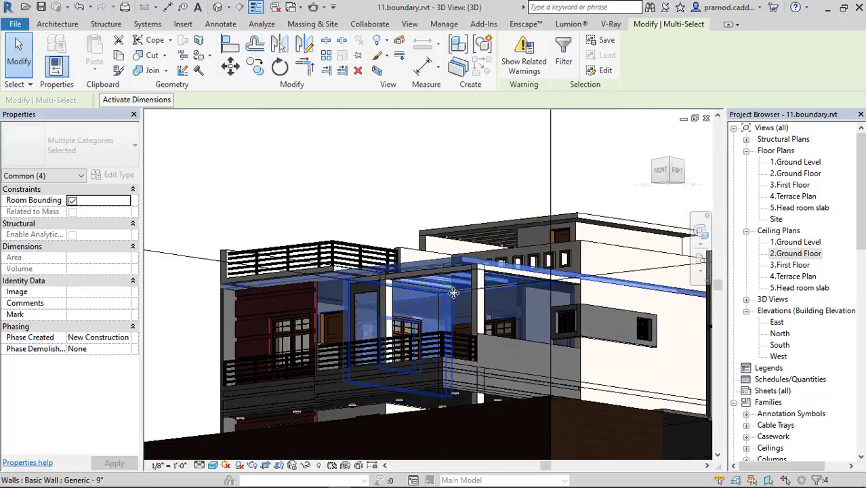
{"action": "scroll", "coordinate": [454, 253], "scroll_direction": "up", "scroll_amount": 3}
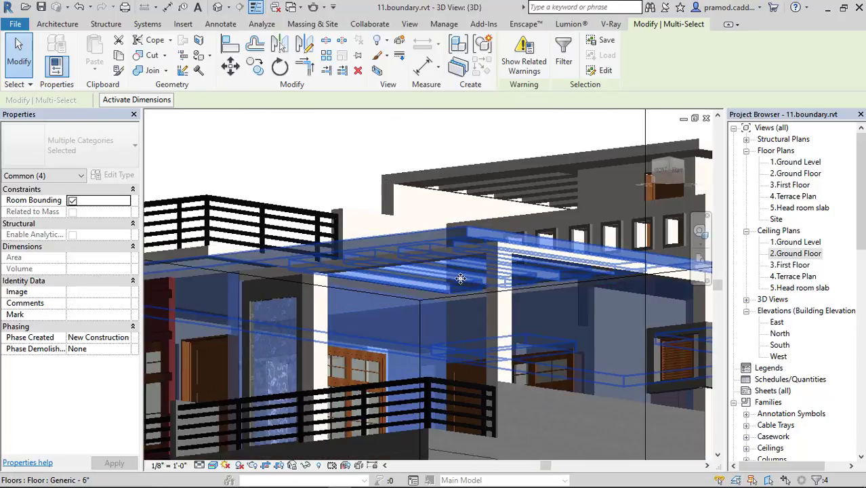
{"action": "left_click", "coordinate": [507, 256], "text": "ctrl"}
{"action": "scroll", "coordinate": [507, 256], "scroll_direction": "down", "scroll_amount": 2}
Isolate the selected terrace elements and view their underside from the Bottom ViewCube face.
{"action": "left_click", "coordinate": [305, 466]}
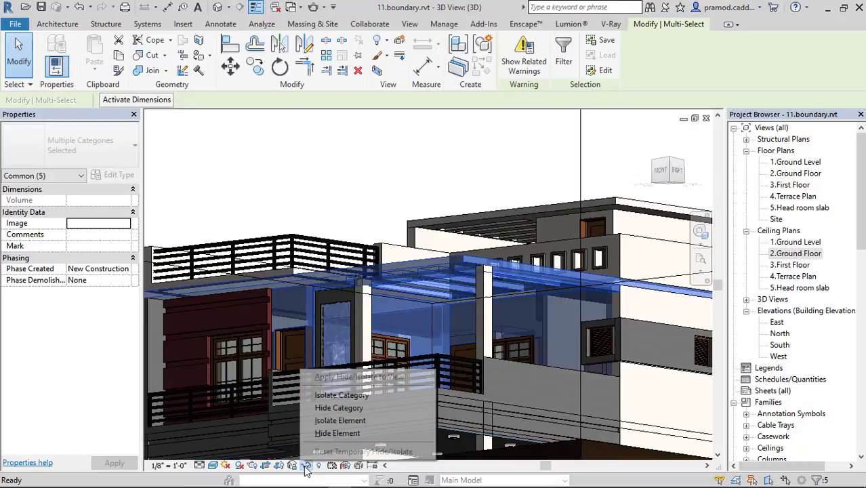
{"action": "left_click", "coordinate": [325, 421]}
{"action": "middle_click_drag", "start_coordinate": [489, 338], "coordinate": [490, 273], "text": "shift"}
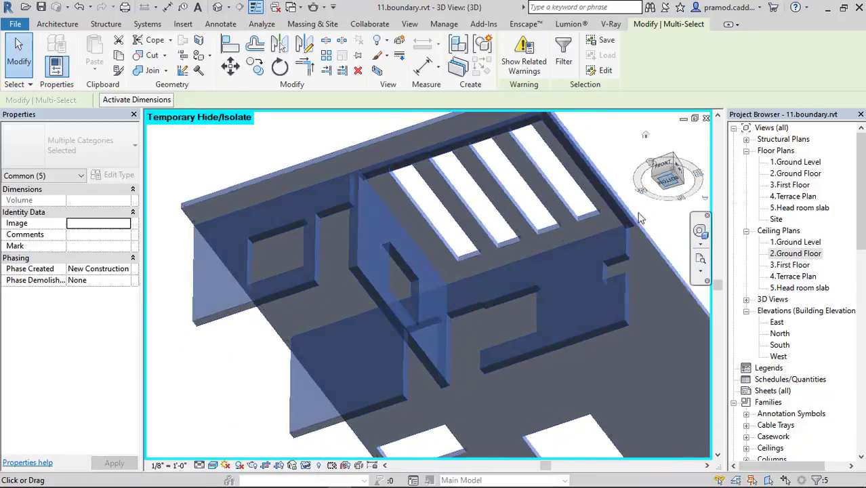
{"action": "left_click", "coordinate": [668, 177]}
{"action": "left_click", "coordinate": [555, 203]}
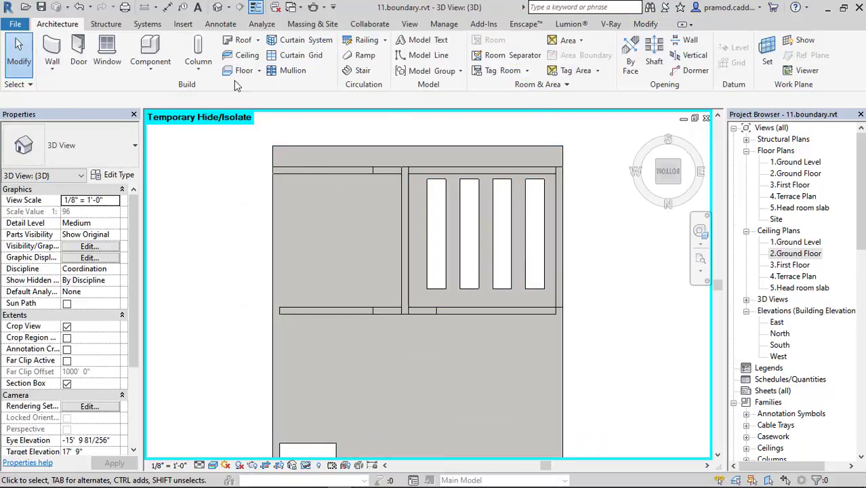
Start Place a Component and browse the family library to Lighting > Architectural > Internal.
{"action": "left_click", "coordinate": [145, 69]}
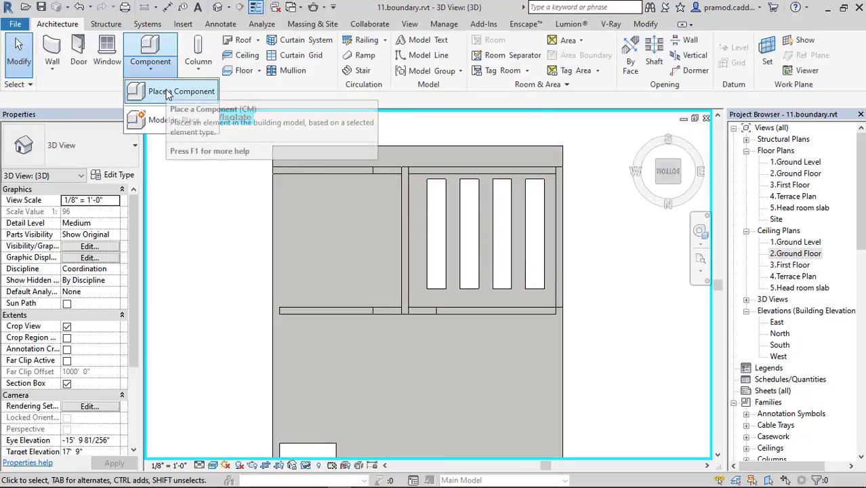
{"action": "left_click", "coordinate": [168, 93]}
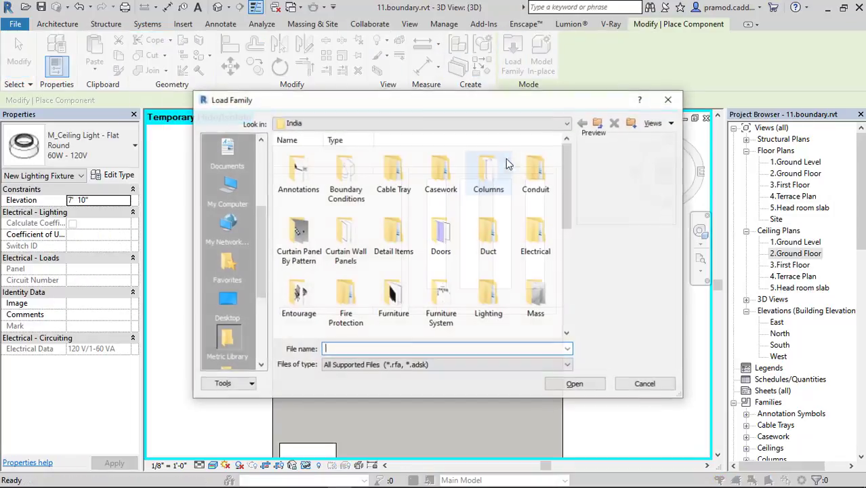
{"action": "scroll", "coordinate": [415, 316], "scroll_direction": "down", "scroll_amount": 5}
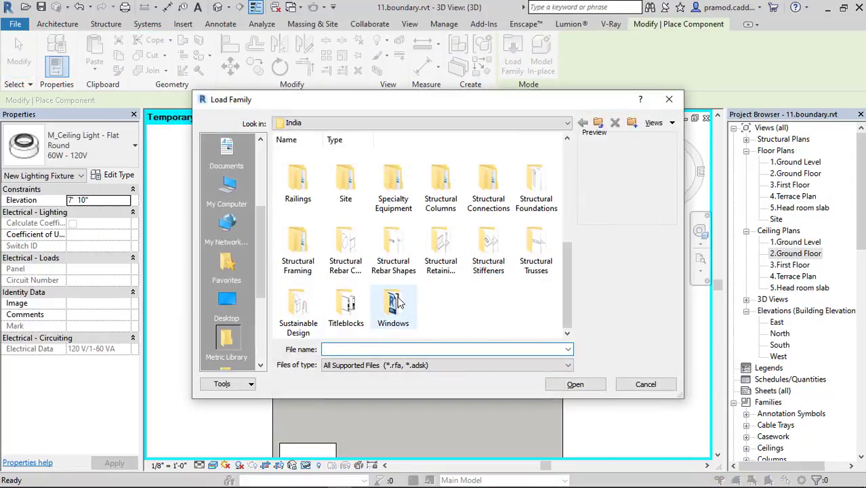
{"action": "scroll", "coordinate": [418, 265], "scroll_direction": "up", "scroll_amount": 5}
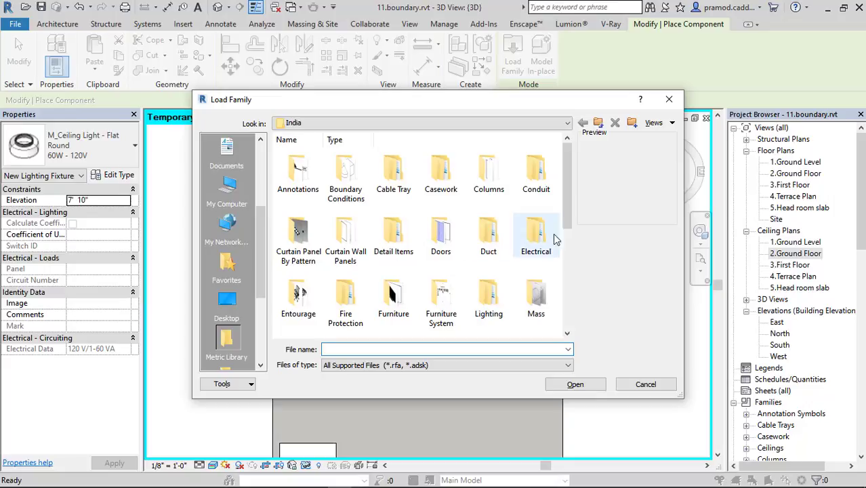
{"action": "double_click", "coordinate": [481, 299]}
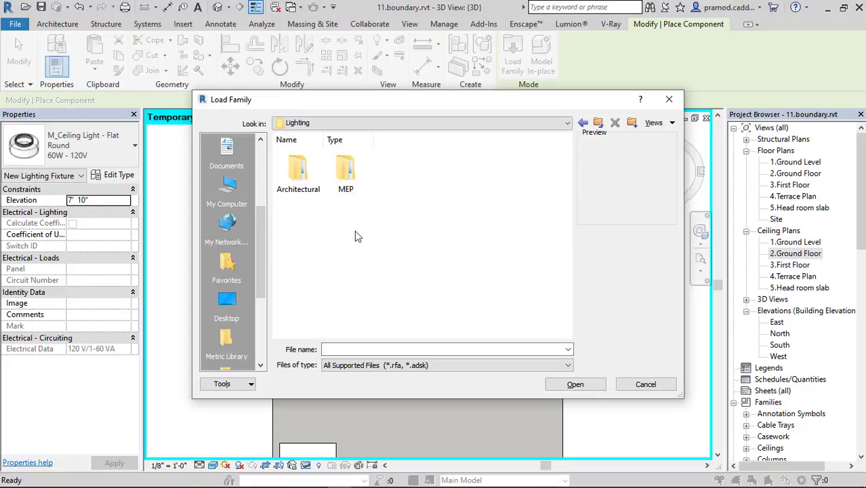
{"action": "double_click", "coordinate": [298, 175]}
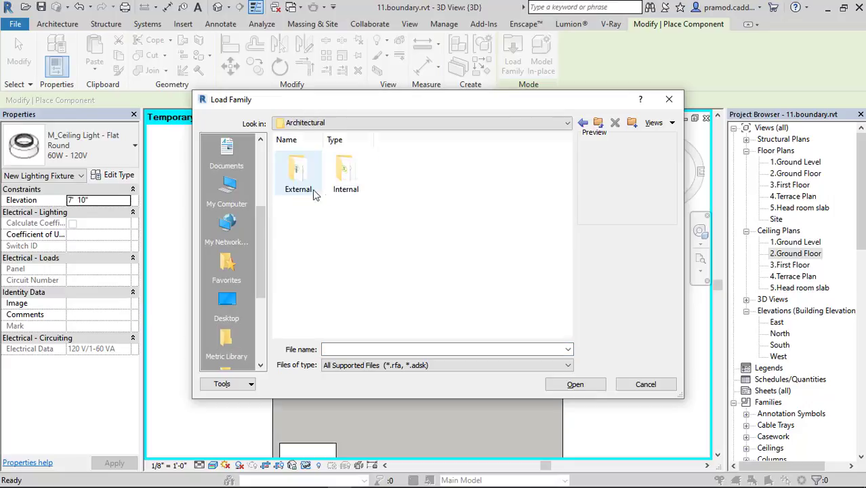
{"action": "double_click", "coordinate": [346, 173]}
{"action": "left_click_drag", "start_coordinate": [568, 173], "coordinate": [568, 234]}
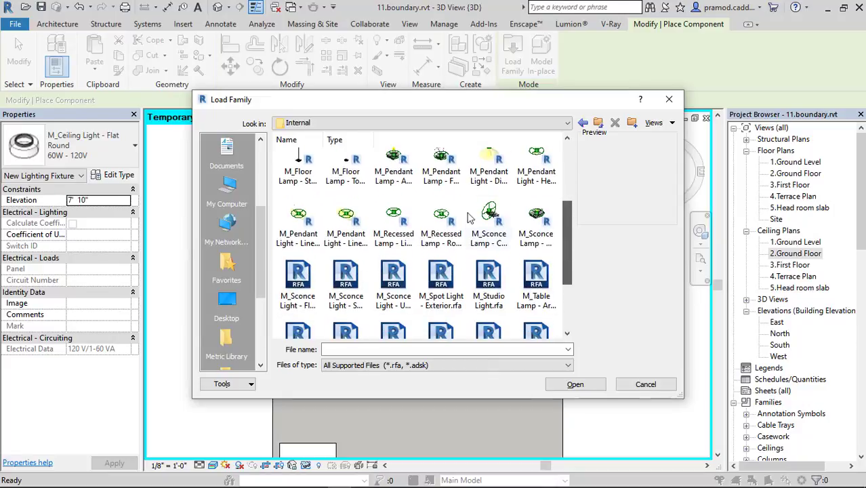
Load M_Recessed Lamp - Round - LED with the 100mm Trimless Downlight type.
{"action": "left_click", "coordinate": [379, 230]}
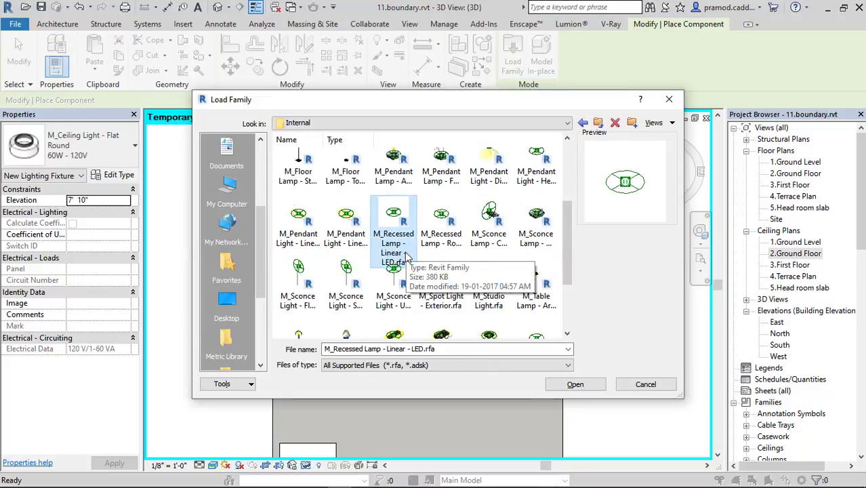
{"action": "left_click", "coordinate": [451, 263]}
{"action": "mouse_move", "coordinate": [442, 230]}
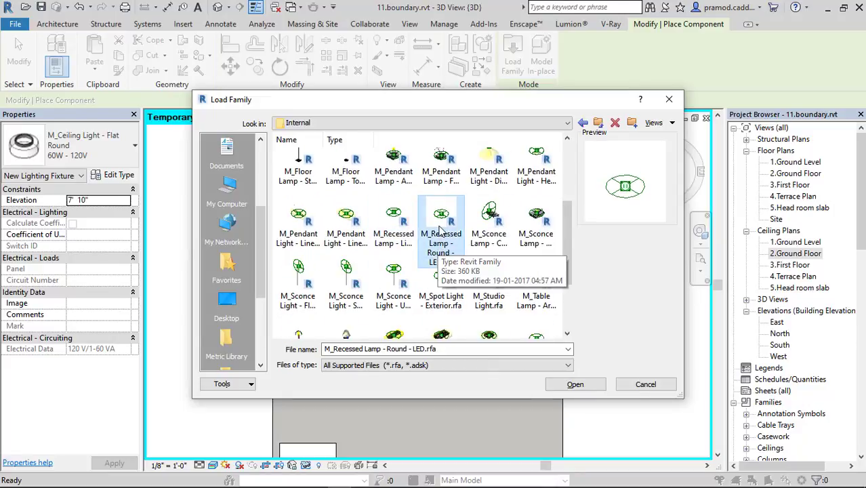
{"action": "left_click", "coordinate": [577, 384]}
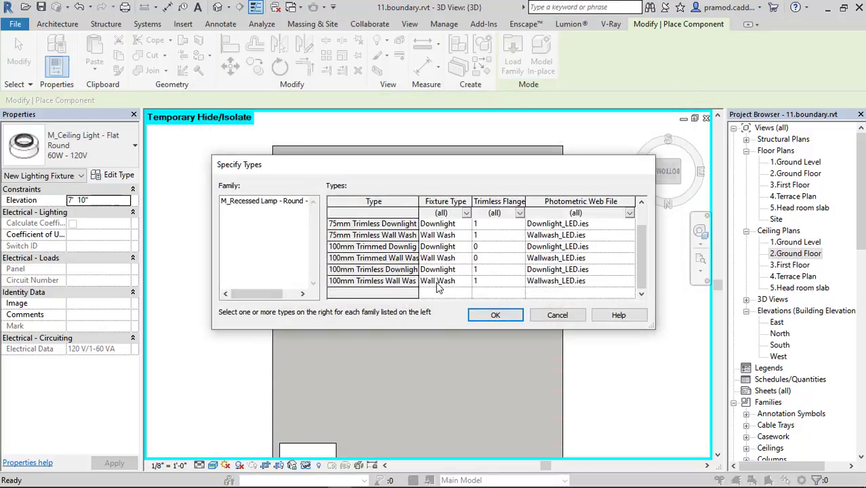
{"action": "left_click", "coordinate": [439, 270]}
{"action": "left_click", "coordinate": [493, 315]}
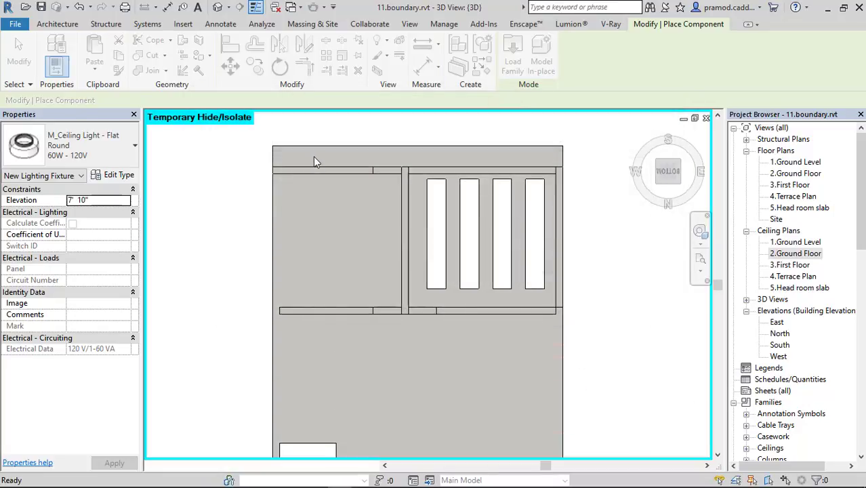
Place a recessed round LED downlight on the terrace ceiling near its corner.
{"action": "scroll", "coordinate": [312, 156], "scroll_direction": "up", "scroll_amount": 1}
{"action": "scroll", "coordinate": [313, 156], "scroll_direction": "up", "scroll_amount": 1}
{"action": "scroll", "coordinate": [312, 155], "scroll_direction": "up", "scroll_amount": 1}
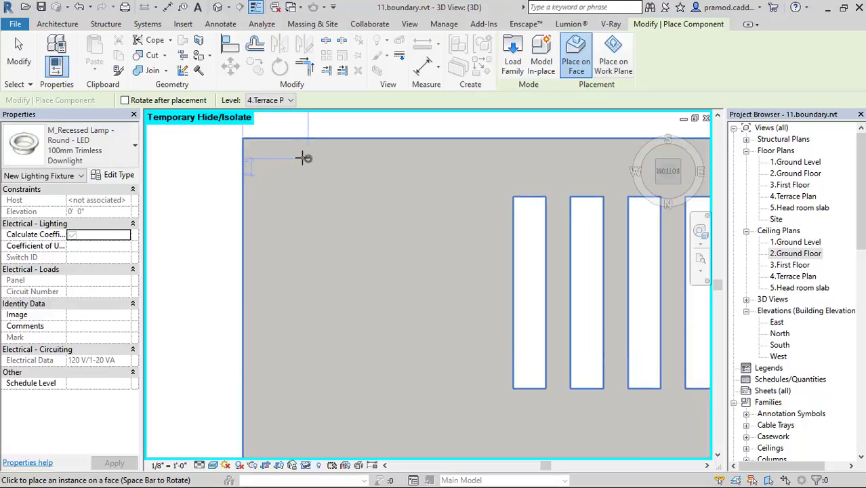
{"action": "scroll", "coordinate": [276, 159], "scroll_direction": "up", "scroll_amount": 1}
{"action": "scroll", "coordinate": [283, 158], "scroll_direction": "up", "scroll_amount": 1}
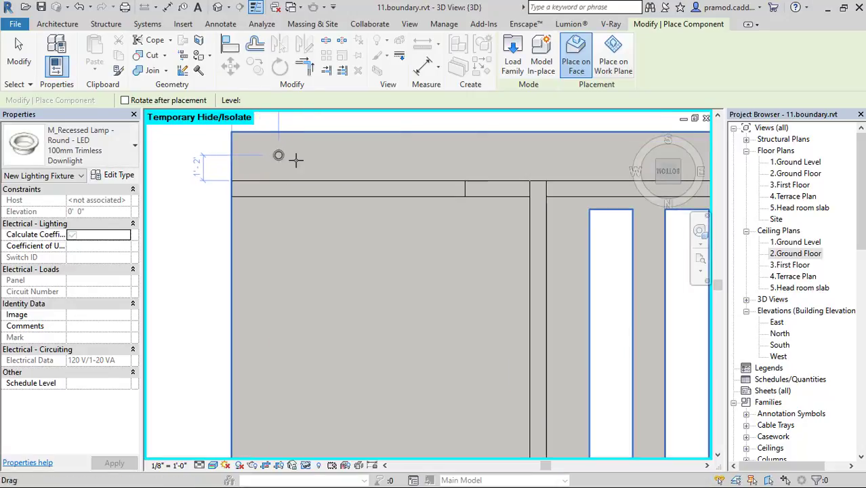
{"action": "scroll", "coordinate": [296, 158], "scroll_direction": "down", "scroll_amount": 1}
{"action": "scroll", "coordinate": [290, 154], "scroll_direction": "down", "scroll_amount": 2}
{"action": "scroll", "coordinate": [294, 187], "scroll_direction": "up", "scroll_amount": 2}
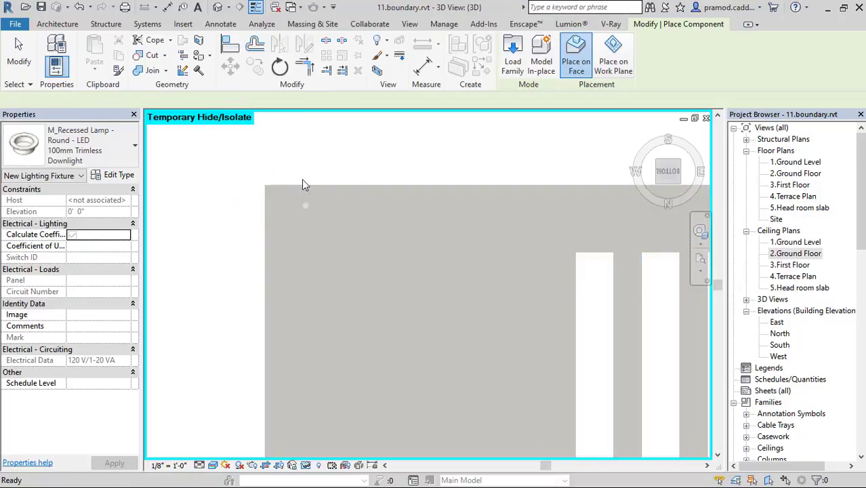
{"action": "left_click", "coordinate": [305, 205]}
{"action": "key", "text": "Escape"}
{"action": "key", "text": "Escape"}
Copy the downlight along the ceiling edge to form an evenly spaced row of six.
{"action": "left_click", "coordinate": [305, 205]}
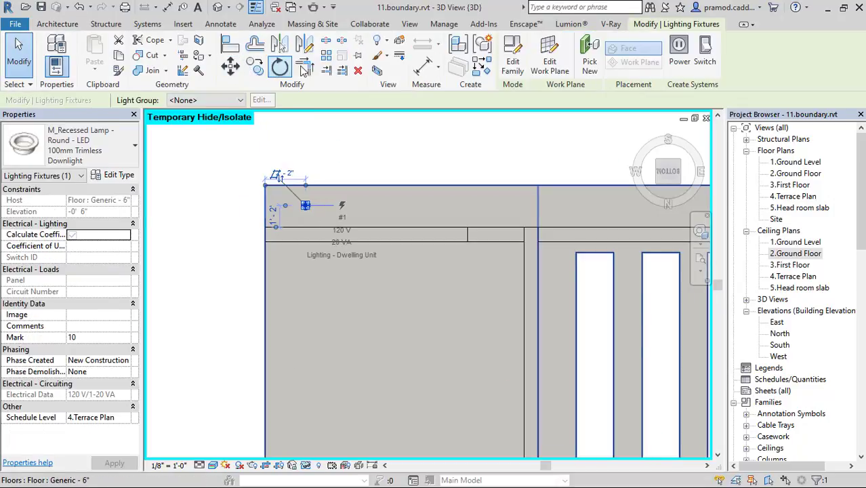
{"action": "left_click", "coordinate": [254, 66]}
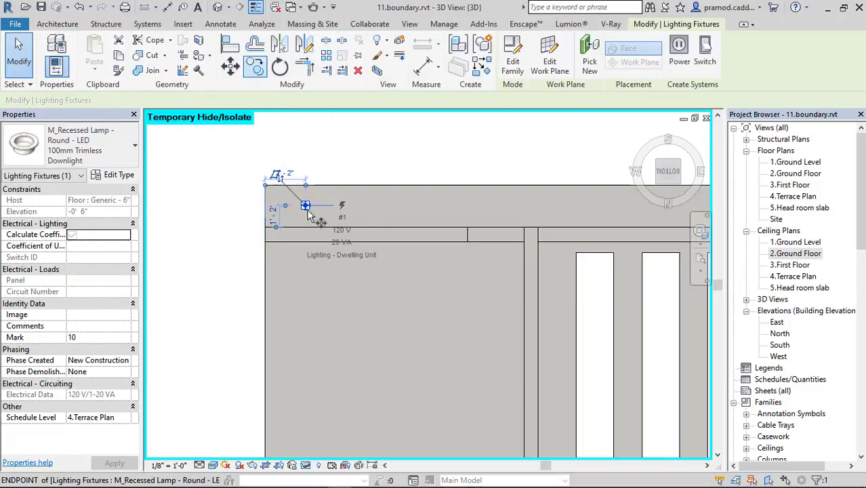
{"action": "left_click", "coordinate": [305, 206]}
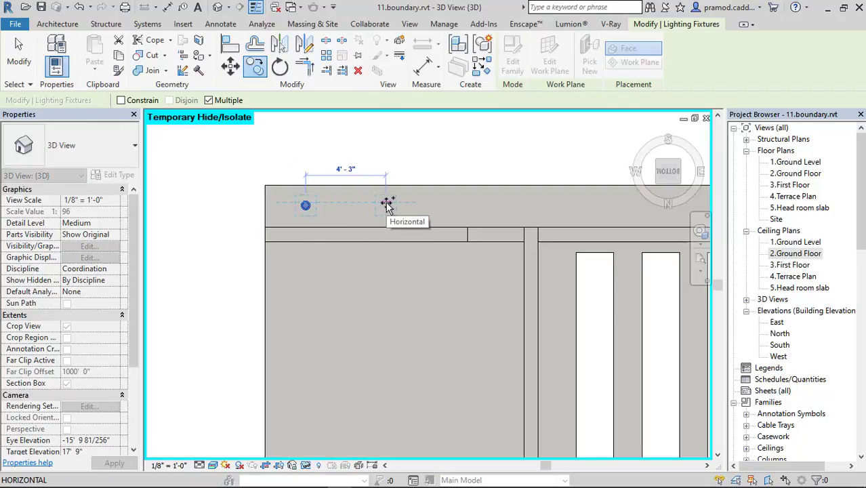
{"action": "left_click", "coordinate": [400, 205]}
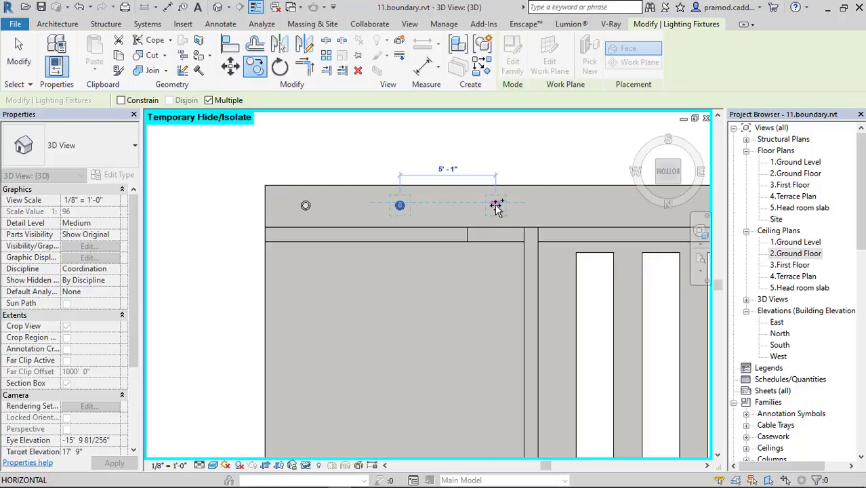
{"action": "middle_click_drag", "start_coordinate": [494, 204], "coordinate": [409, 205]}
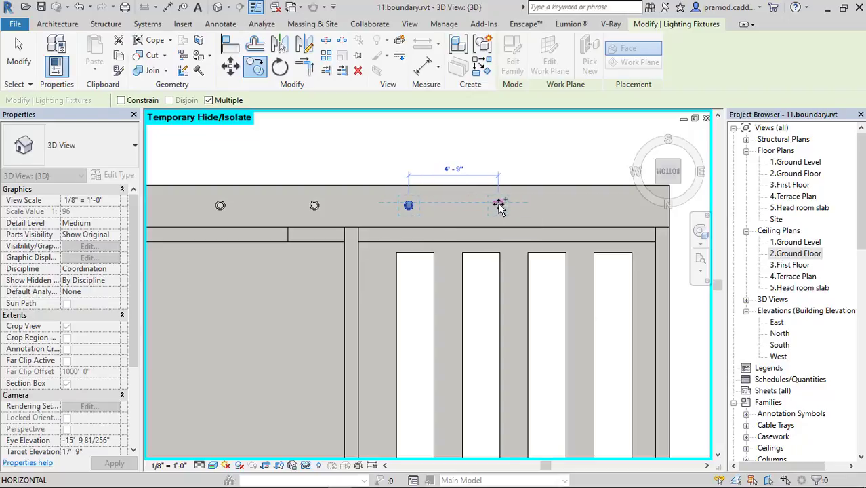
{"action": "middle_click_drag", "start_coordinate": [504, 207], "coordinate": [437, 210]}
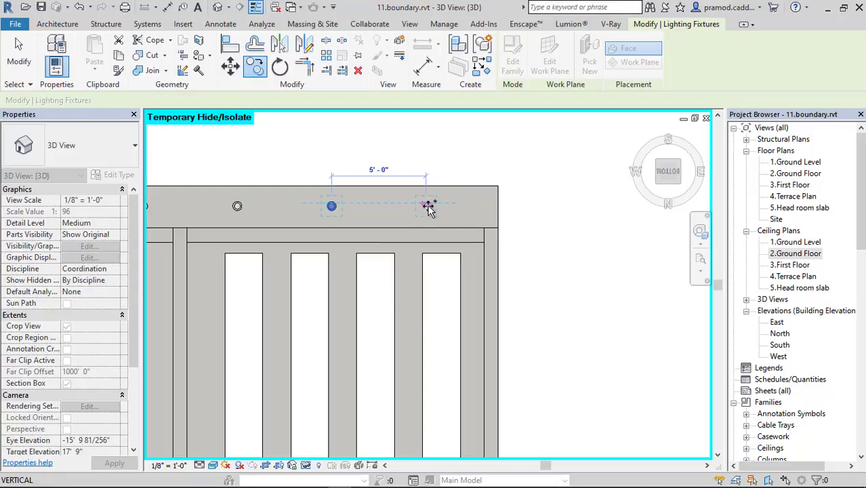
{"action": "scroll", "coordinate": [429, 209], "scroll_direction": "down", "scroll_amount": 2}
{"action": "key", "text": "Escape"}
{"action": "key", "text": "Escape"}
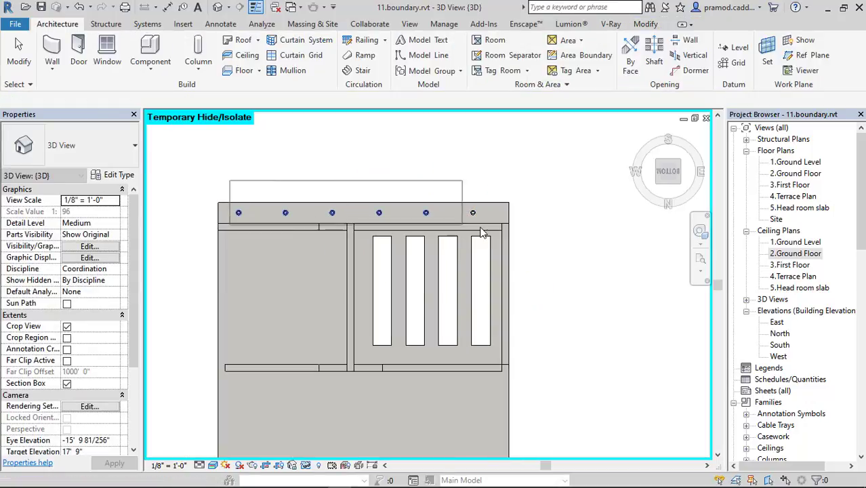
{"action": "key", "text": "ctrl+z"}
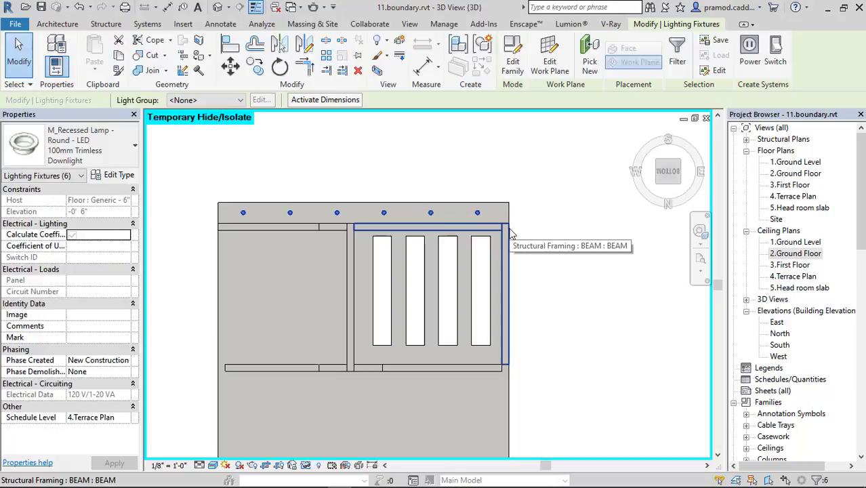
{"action": "left_click", "coordinate": [535, 224]}
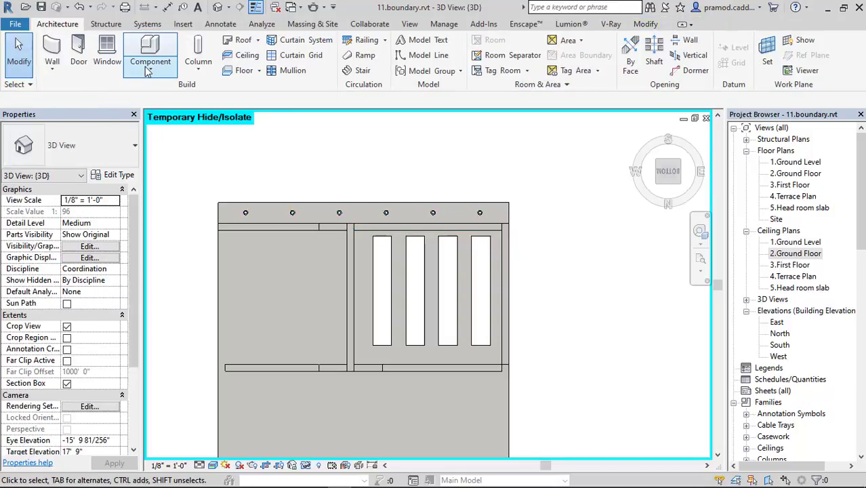
Place M_Recessed Lamp downlights below the slatted openings and in each of the three beam gaps.
{"action": "left_click", "coordinate": [148, 71]}
{"action": "left_click", "coordinate": [178, 89]}
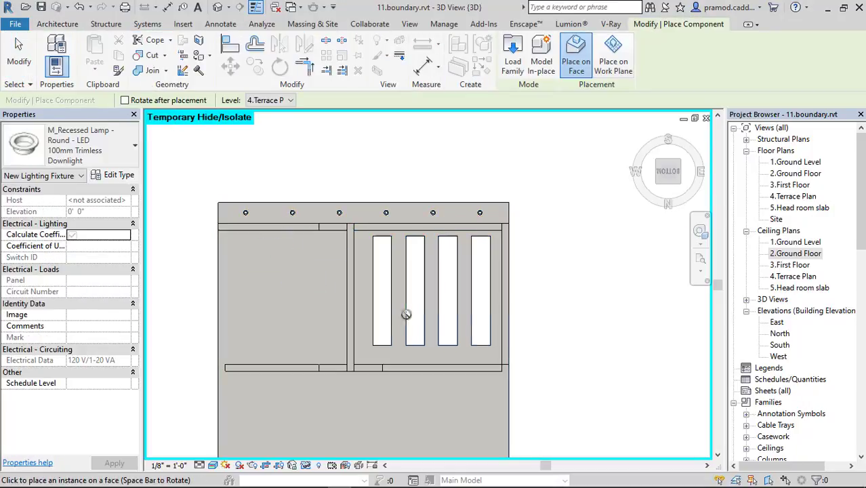
{"action": "scroll", "coordinate": [406, 315], "scroll_direction": "up", "scroll_amount": 3}
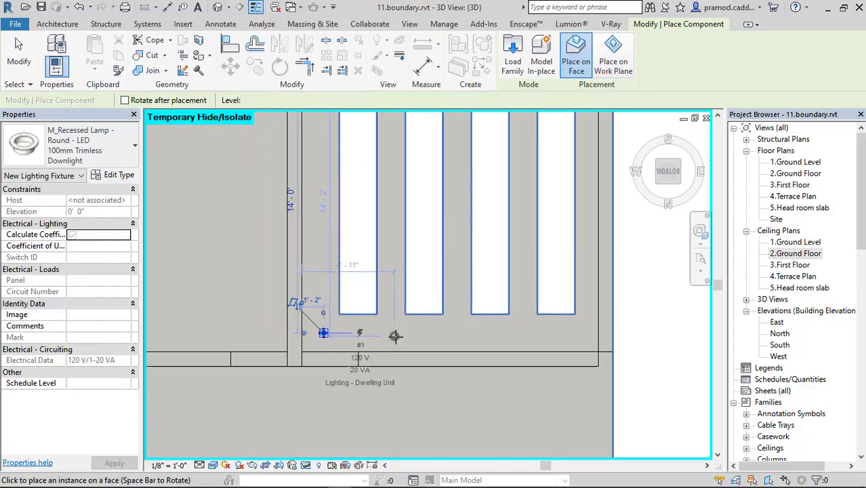
{"action": "left_click", "coordinate": [471, 335]}
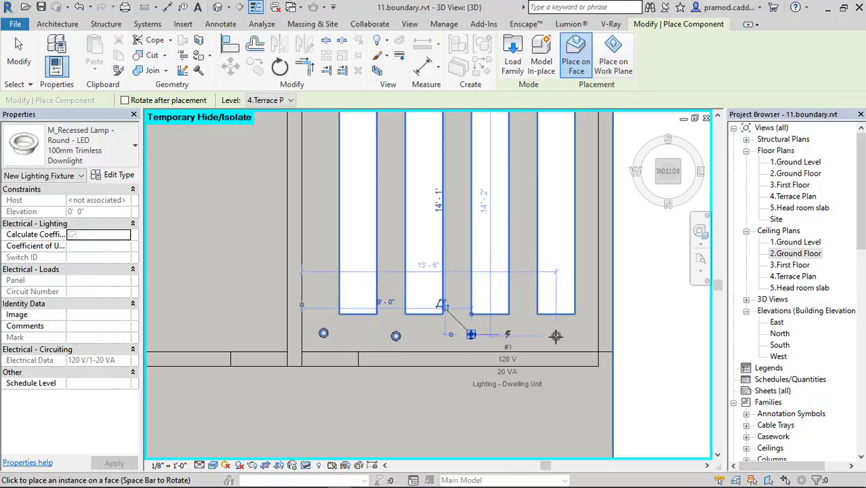
{"action": "middle_click_drag", "start_coordinate": [323, 203], "coordinate": [408, 253]}
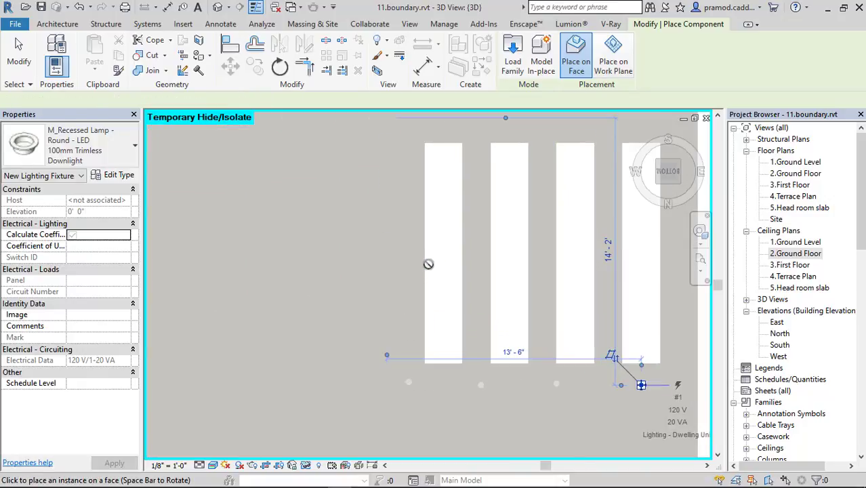
{"action": "left_click", "coordinate": [409, 252]}
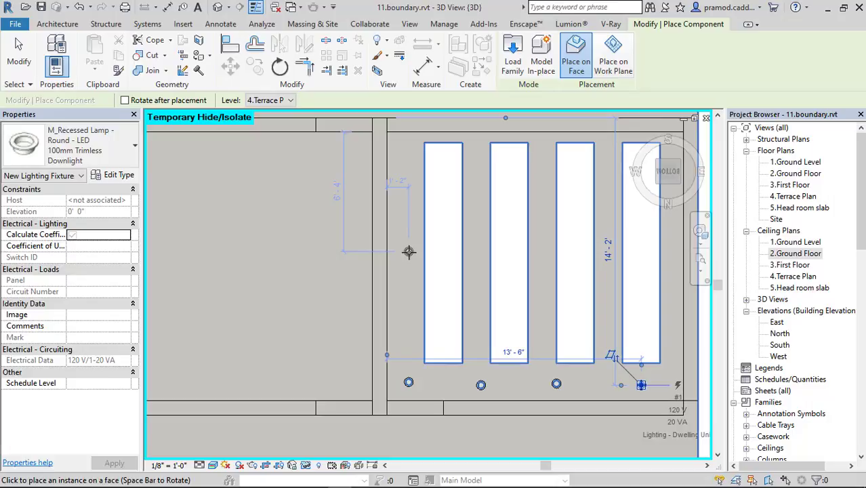
{"action": "left_click", "coordinate": [474, 255]}
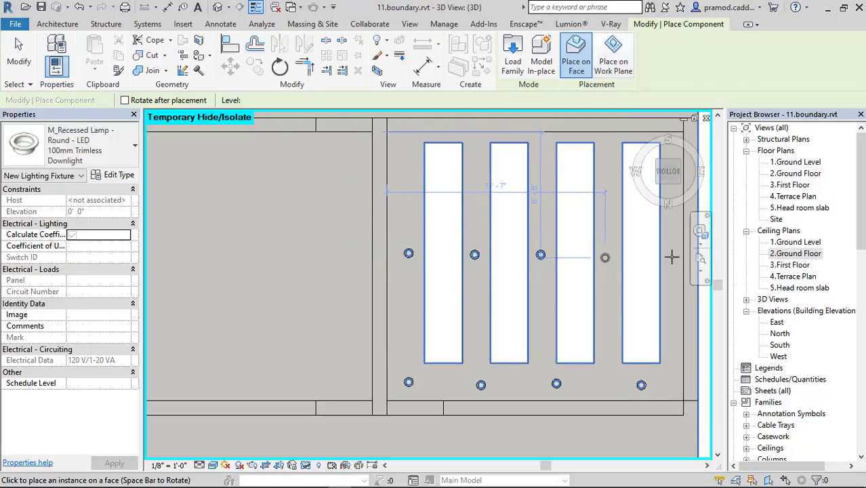
{"action": "left_click", "coordinate": [605, 258]}
{"action": "scroll", "coordinate": [449, 275], "scroll_direction": "down", "scroll_amount": 3}
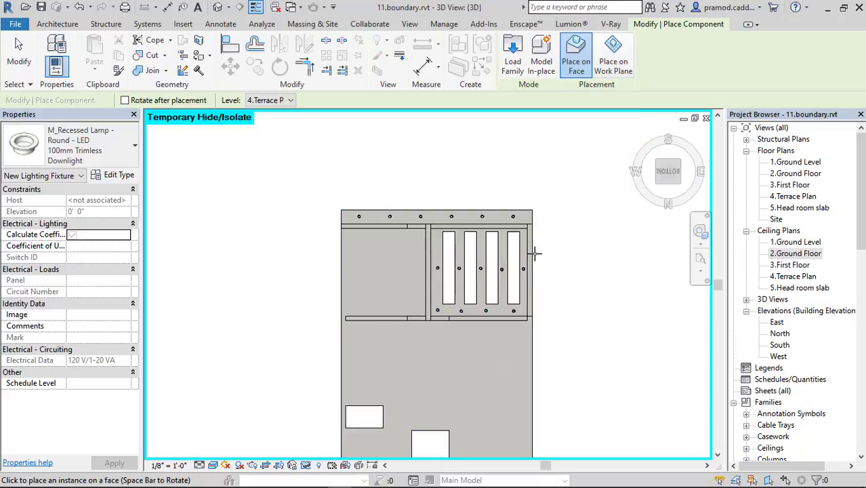
{"action": "key", "text": "Escape"}
{"action": "key", "text": "Escape"}
{"action": "mouse_move", "coordinate": [392, 356]}
{"action": "middle_mouse_down", "text": "shift"}
{"action": "mouse_move", "coordinate": [483, 364]}
{"action": "mouse_move", "coordinate": [441, 362]}
{"action": "mouse_move", "coordinate": [364, 457]}
{"action": "middle_mouse_up", "text": "shift"}
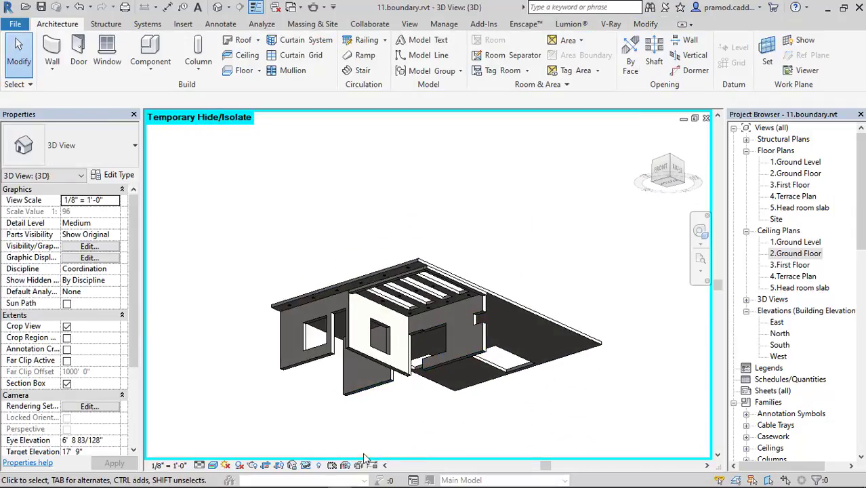
Reset the temporary hide/isolate and select the pergola roof slab and a supporting wall.
{"action": "left_click", "coordinate": [305, 466]}
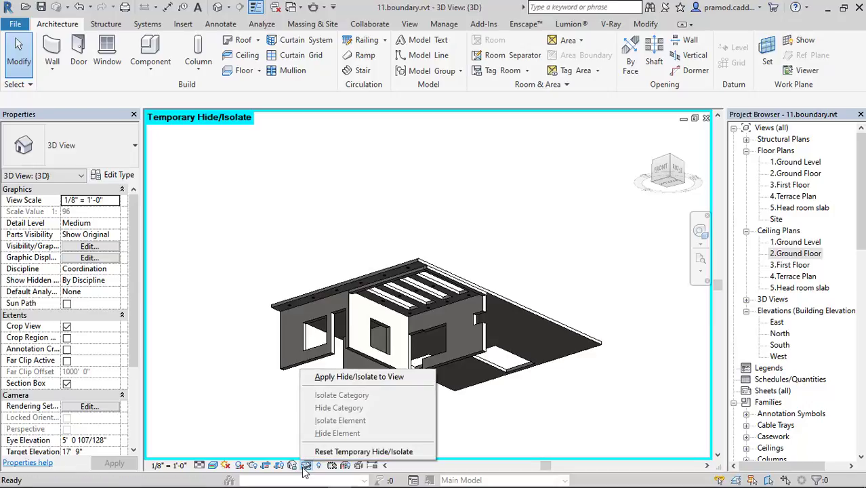
{"action": "left_click", "coordinate": [363, 452]}
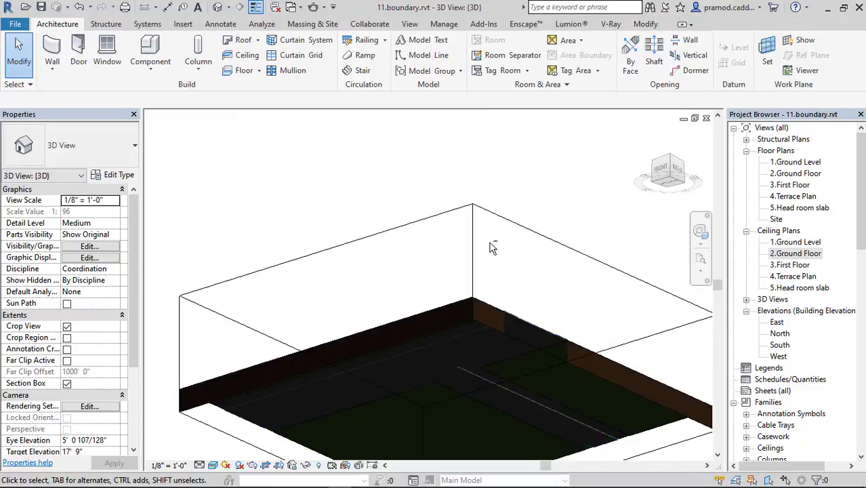
{"action": "middle_click_drag", "start_coordinate": [482, 281], "coordinate": [503, 403], "text": "shift"}
{"action": "scroll", "coordinate": [481, 349], "scroll_direction": "up", "scroll_amount": 3}
{"action": "left_click", "coordinate": [480, 349]}
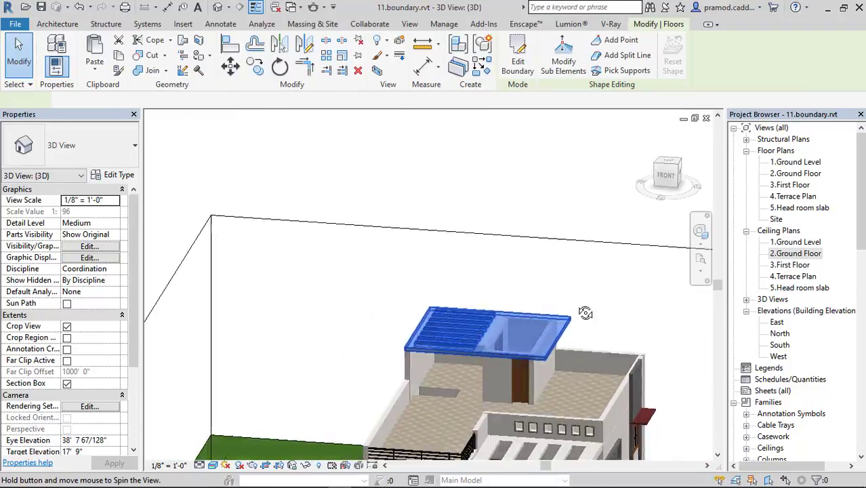
{"action": "middle_click_drag", "start_coordinate": [480, 349], "coordinate": [514, 379], "text": "shift"}
{"action": "scroll", "coordinate": [514, 380], "scroll_direction": "up", "scroll_amount": 3}
{"action": "left_click", "coordinate": [484, 373], "text": "ctrl"}
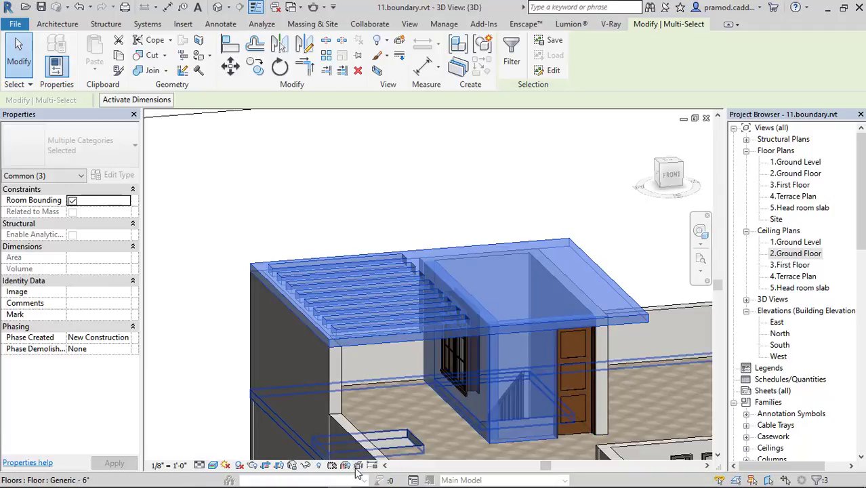
Isolate the pergola slab with its two supporting walls and view it from BOTTOM.
{"action": "left_click", "coordinate": [318, 466]}
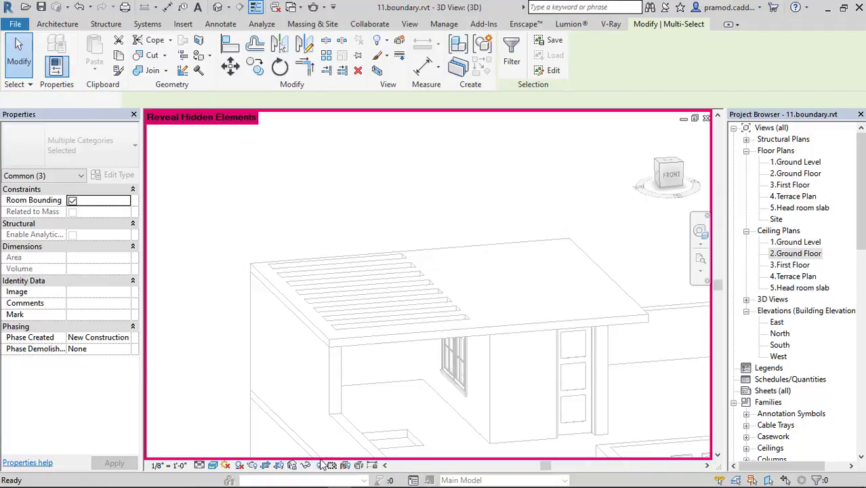
{"action": "left_click", "coordinate": [319, 465]}
{"action": "left_click", "coordinate": [473, 294]}
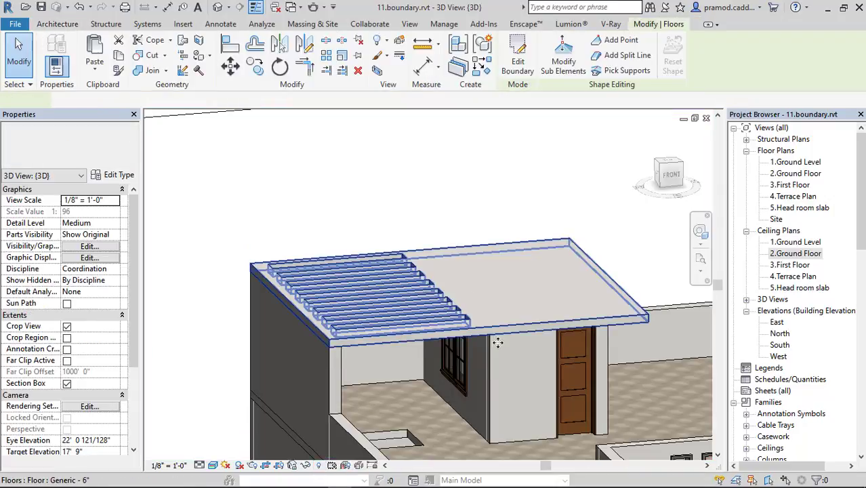
{"action": "left_click", "coordinate": [477, 381], "text": "ctrl"}
{"action": "left_click", "coordinate": [515, 382], "text": "ctrl"}
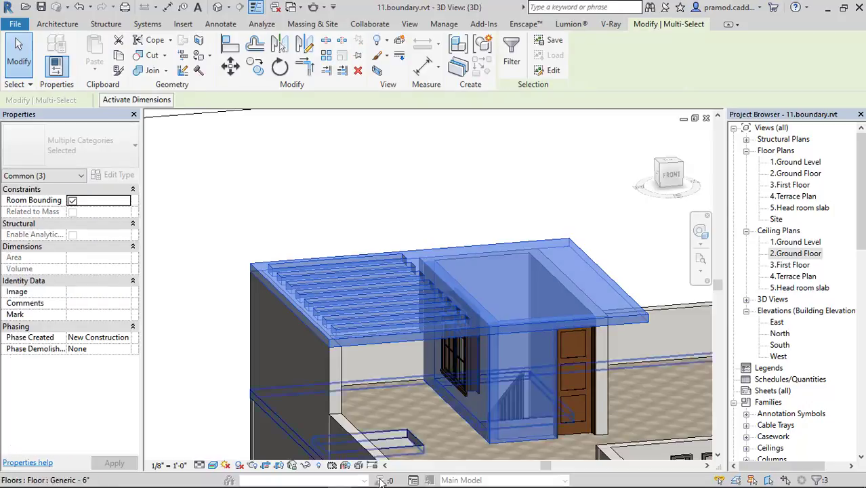
{"action": "left_click", "coordinate": [305, 466]}
{"action": "left_click", "coordinate": [334, 425]}
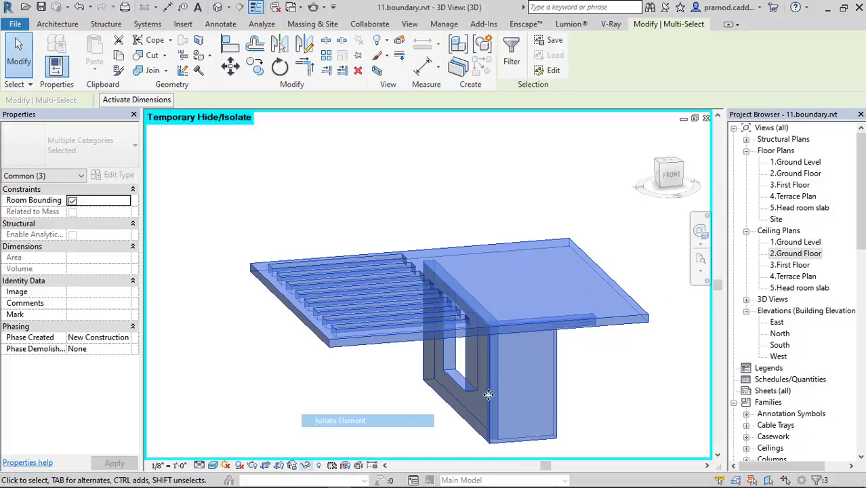
{"action": "left_click_drag", "start_coordinate": [668, 174], "coordinate": [676, 169]}
{"action": "left_click", "coordinate": [673, 180]}
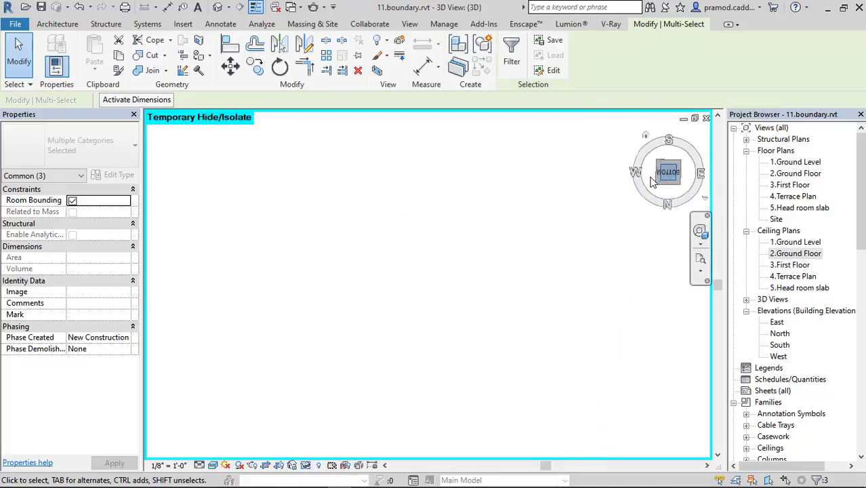
Place two M_Recessed Lamp downlights in the first two gaps between the pergola beams.
{"action": "left_click", "coordinate": [58, 24]}
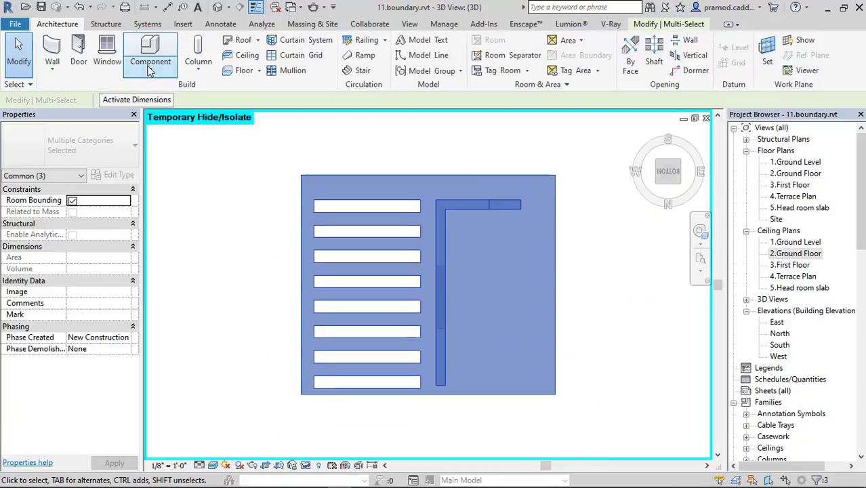
{"action": "left_click", "coordinate": [148, 64]}
{"action": "left_click", "coordinate": [177, 89]}
{"action": "scroll", "coordinate": [418, 221], "scroll_direction": "up", "scroll_amount": 1}
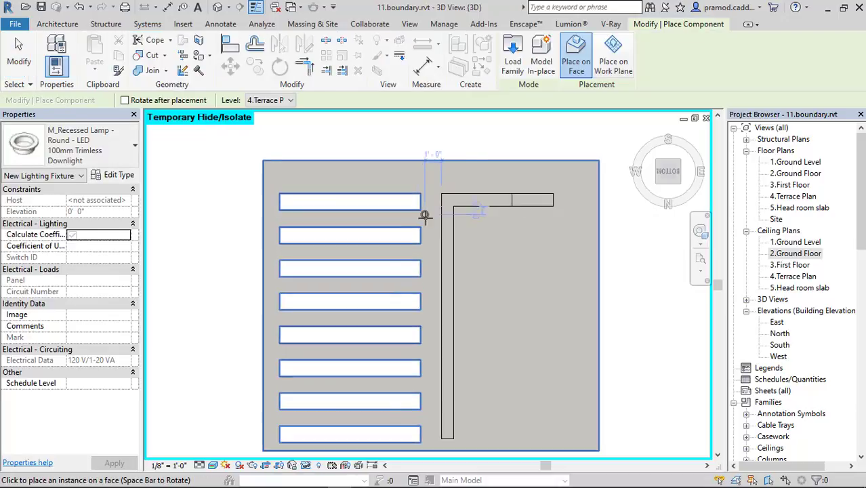
{"action": "scroll", "coordinate": [423, 214], "scroll_direction": "up", "scroll_amount": 1}
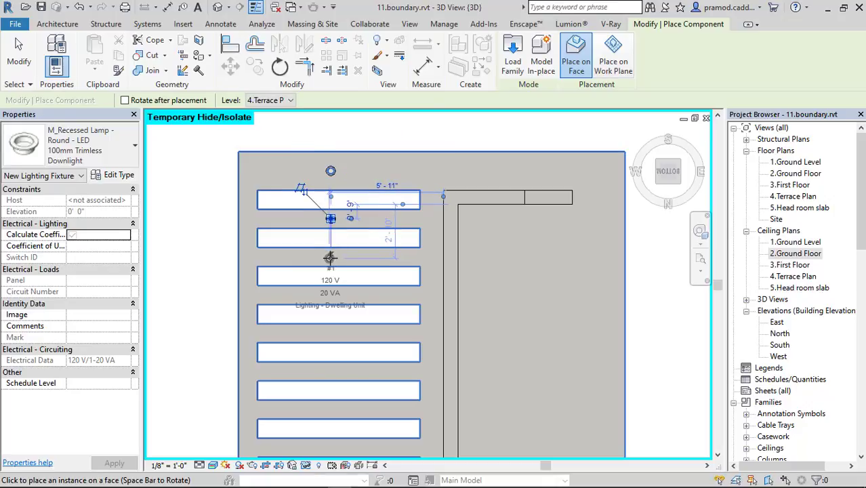
{"action": "left_click", "coordinate": [329, 258]}
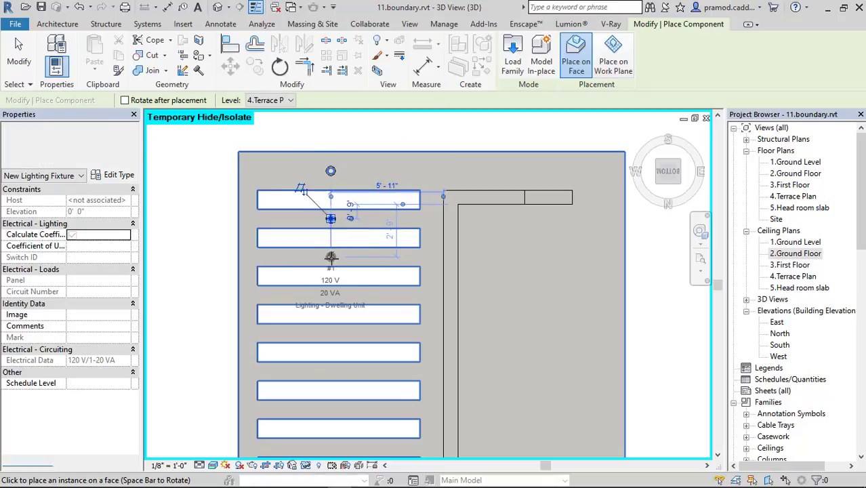
{"action": "left_click", "coordinate": [331, 328]}
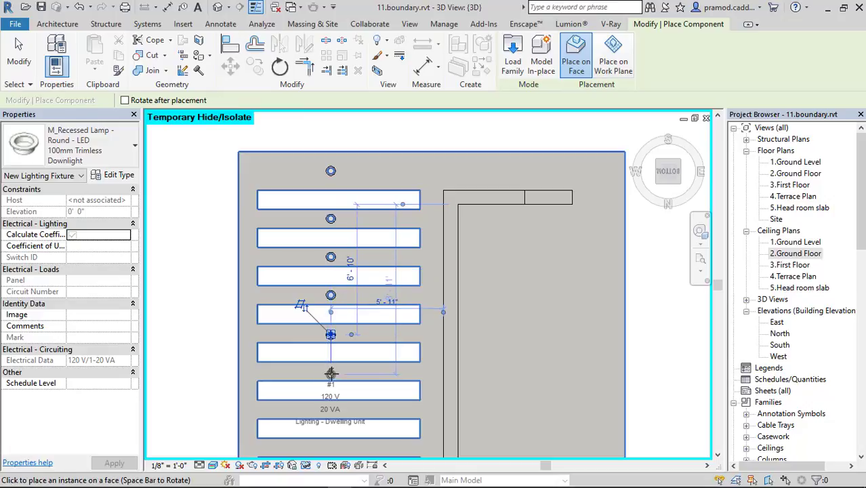
{"action": "key", "text": "Escape"}
{"action": "key", "text": "Escape"}
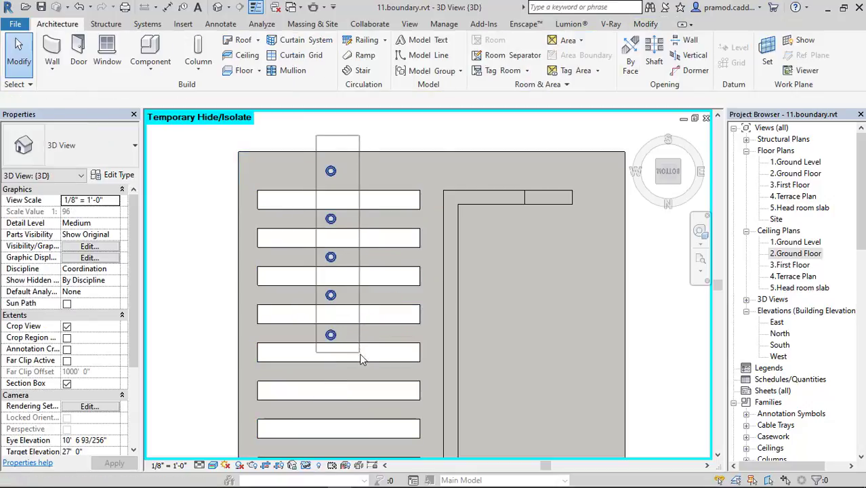
Place three more recessed lamps at the slab's top-left, the beams' right end and lower left.
{"action": "left_click", "coordinate": [151, 64]}
{"action": "left_click", "coordinate": [163, 94]}
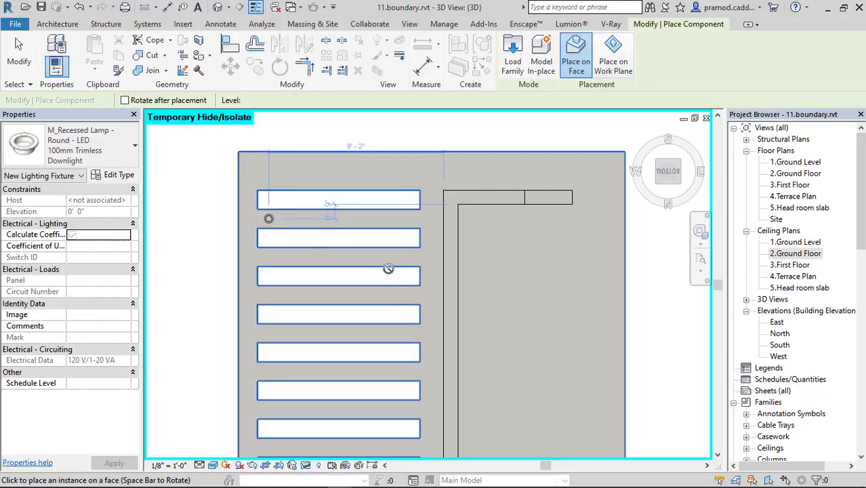
{"action": "left_click", "coordinate": [269, 218]}
{"action": "left_click", "coordinate": [405, 257]}
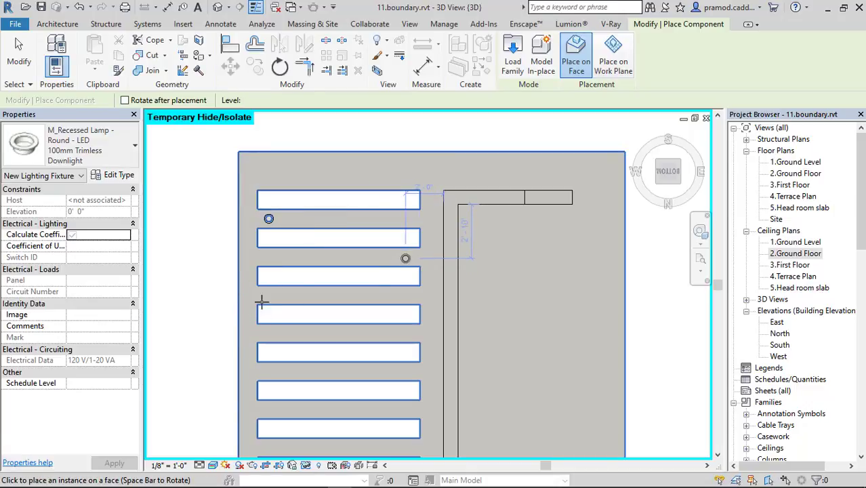
{"action": "left_click", "coordinate": [267, 295]}
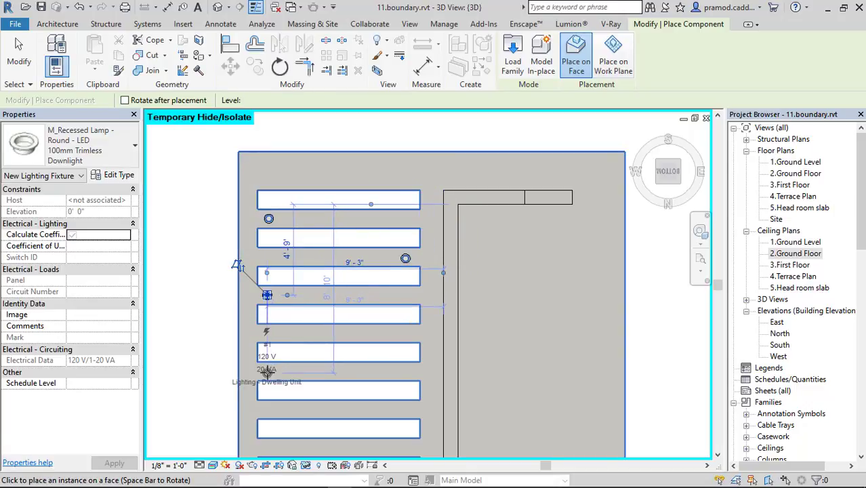
{"action": "scroll", "coordinate": [266, 371], "scroll_direction": "up", "scroll_amount": 3}
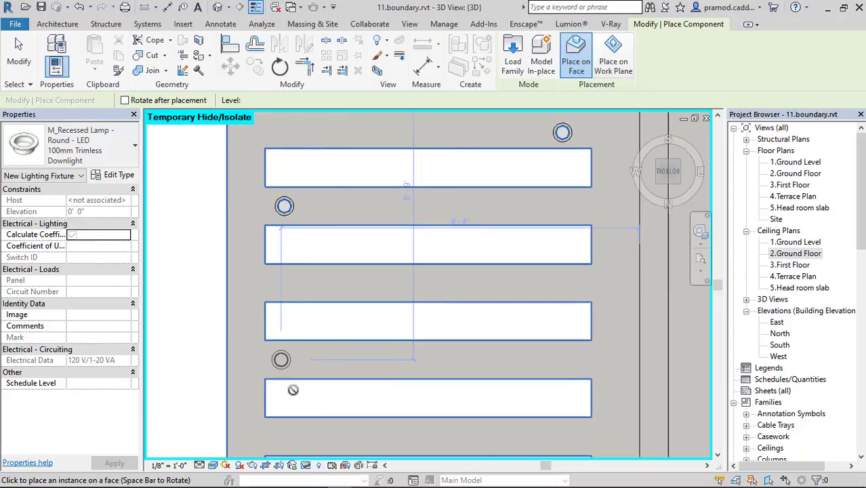
{"action": "scroll", "coordinate": [284, 316], "scroll_direction": "down", "scroll_amount": 2}
{"action": "scroll", "coordinate": [283, 377], "scroll_direction": "up", "scroll_amount": 2}
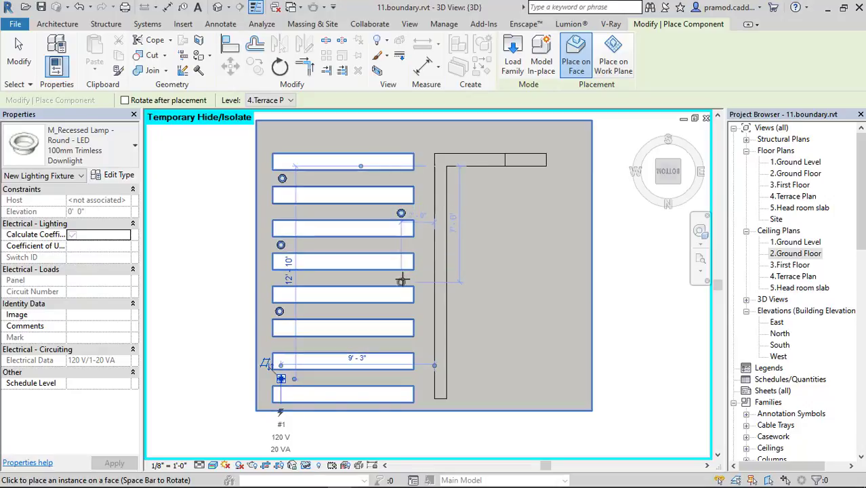
Add a recessed lamp beside the beams' right end and pan along the slab's top edge.
{"action": "scroll", "coordinate": [403, 281], "scroll_direction": "up", "scroll_amount": 2}
{"action": "left_click", "coordinate": [402, 279]}
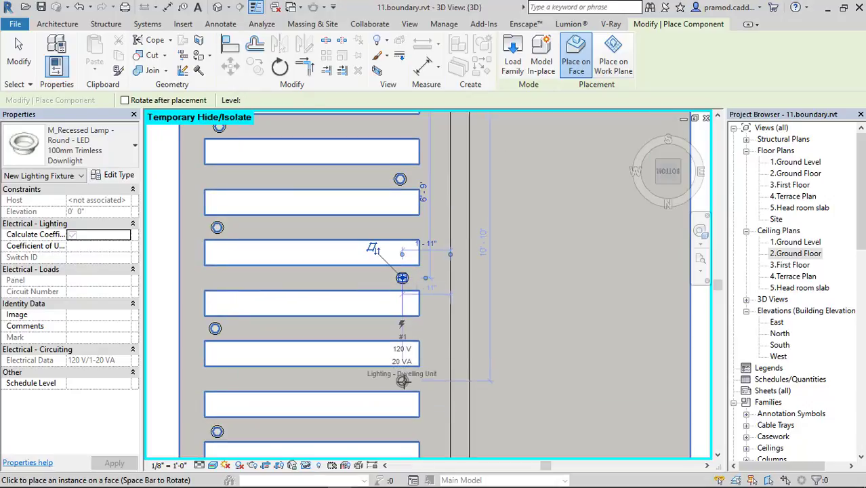
{"action": "scroll", "coordinate": [412, 295], "scroll_direction": "down", "scroll_amount": 2}
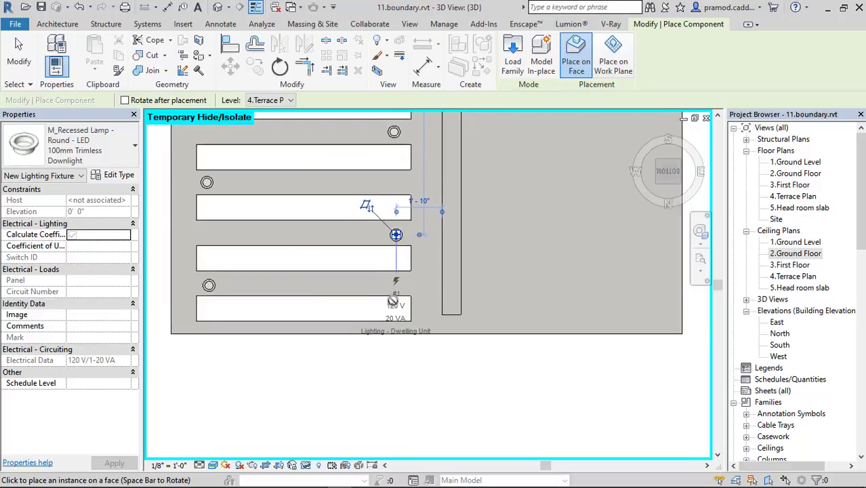
{"action": "scroll", "coordinate": [407, 298], "scroll_direction": "down", "scroll_amount": 1}
{"action": "middle_click_drag", "start_coordinate": [456, 309], "coordinate": [437, 320]}
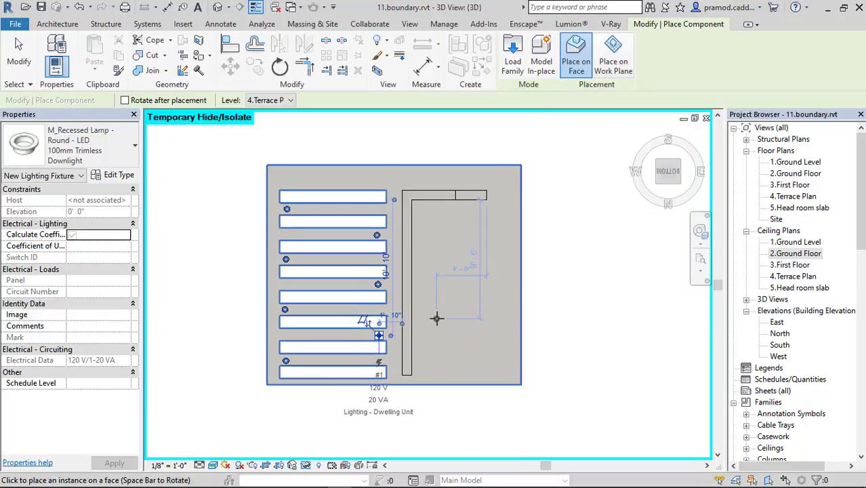
{"action": "scroll", "coordinate": [327, 177], "scroll_direction": "up", "scroll_amount": 1}
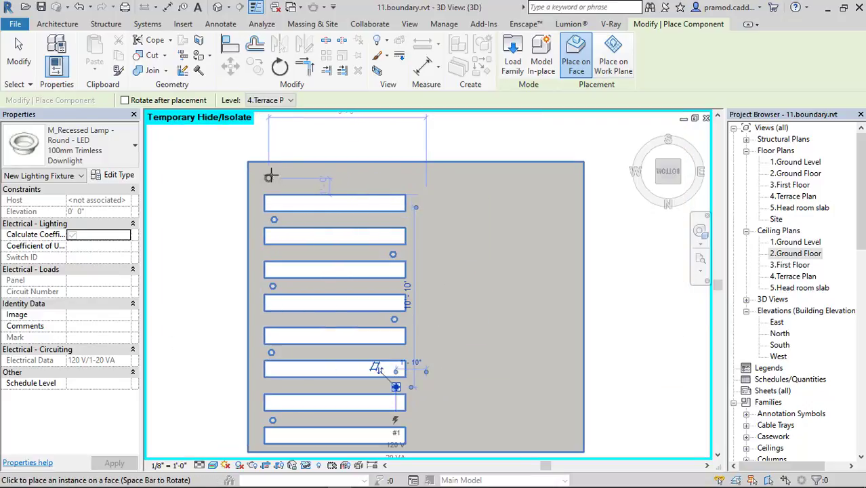
{"action": "scroll", "coordinate": [276, 177], "scroll_direction": "up", "scroll_amount": 2}
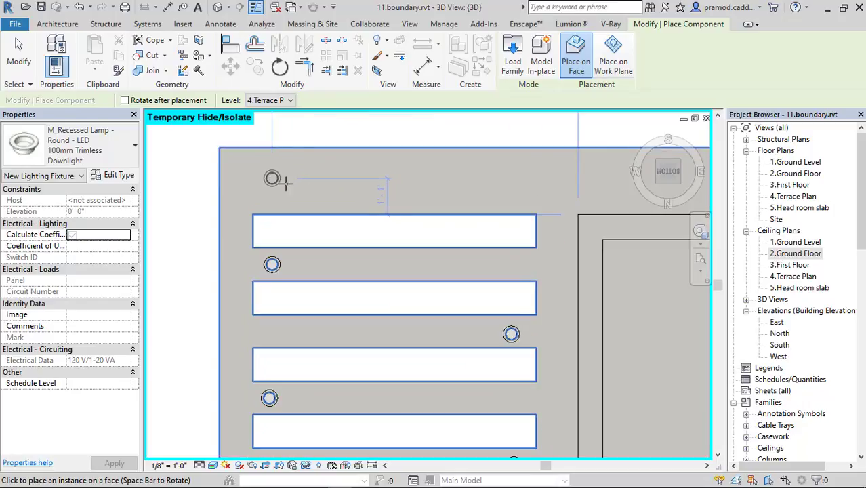
{"action": "middle_click_drag", "start_coordinate": [511, 180], "coordinate": [238, 193]}
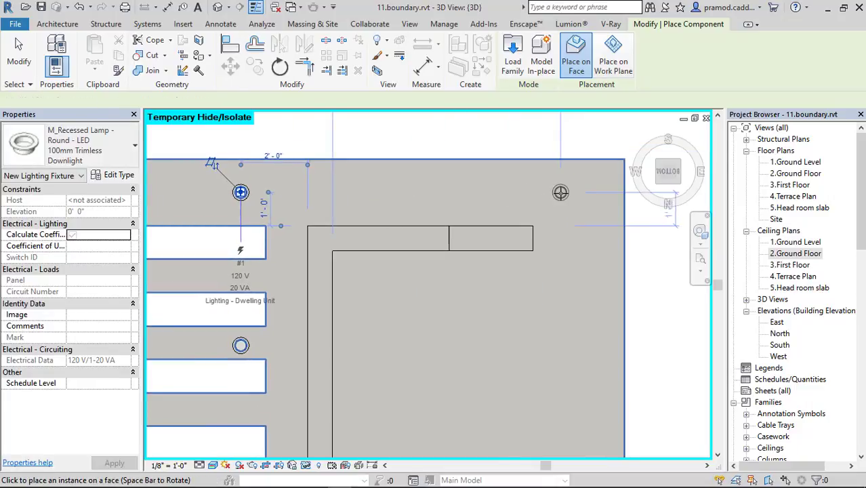
{"action": "scroll", "coordinate": [352, 193], "scroll_direction": "down", "scroll_amount": 3}
Reset Temporary Hide/Isolate and orbit back to a front view of the whole house.
{"action": "scroll", "coordinate": [352, 193], "scroll_direction": "down", "scroll_amount": 3}
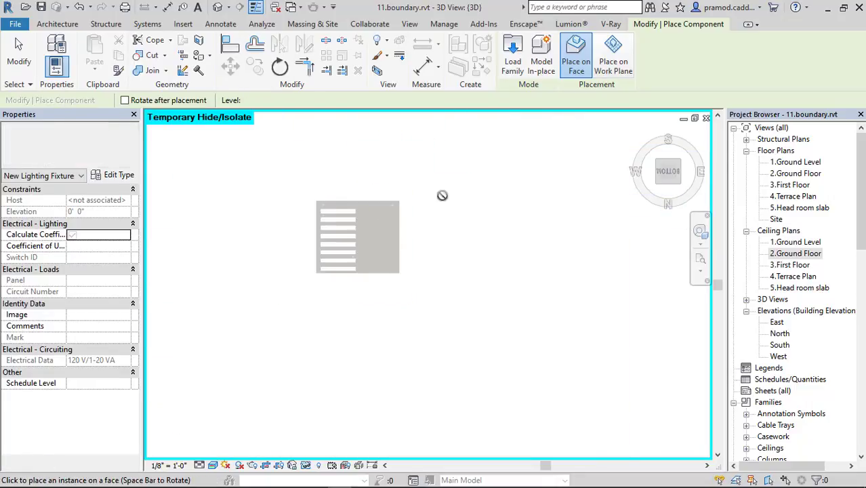
{"action": "mouse_move", "coordinate": [352, 193]}
{"action": "middle_mouse_down", "text": "shift"}
{"action": "mouse_move", "coordinate": [395, 368]}
{"action": "mouse_move", "coordinate": [392, 328]}
{"action": "mouse_move", "coordinate": [372, 299]}
{"action": "middle_mouse_up", "text": "shift"}
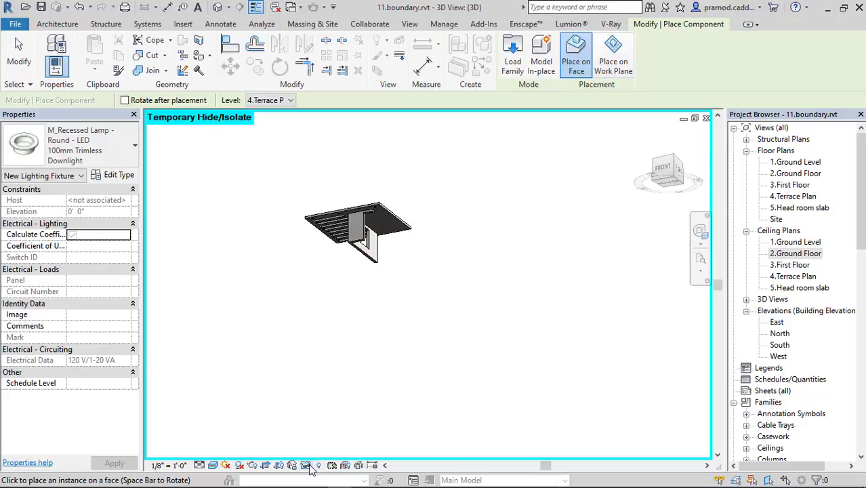
{"action": "left_click", "coordinate": [306, 466]}
{"action": "left_click", "coordinate": [367, 449]}
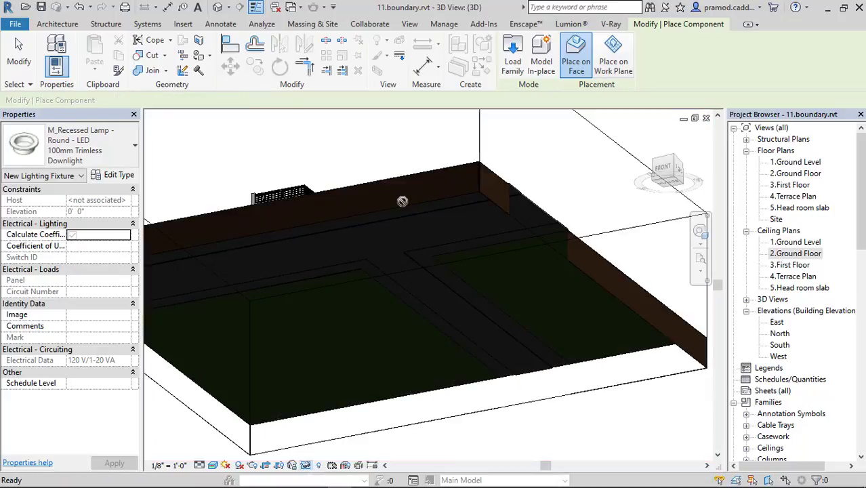
{"action": "middle_click_drag", "start_coordinate": [429, 320], "coordinate": [384, 231], "text": "shift"}
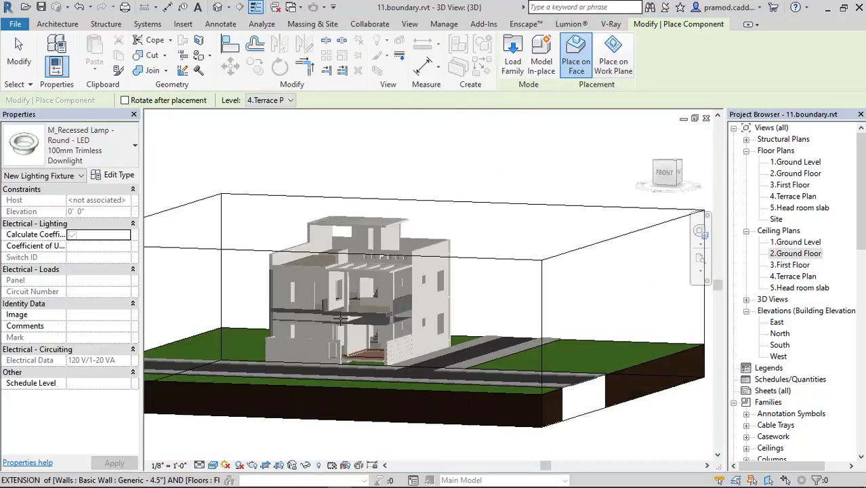
{"action": "scroll", "coordinate": [341, 319], "scroll_direction": "up", "scroll_amount": 5}
{"action": "middle_click_drag", "start_coordinate": [379, 299], "coordinate": [413, 279], "text": "shift"}
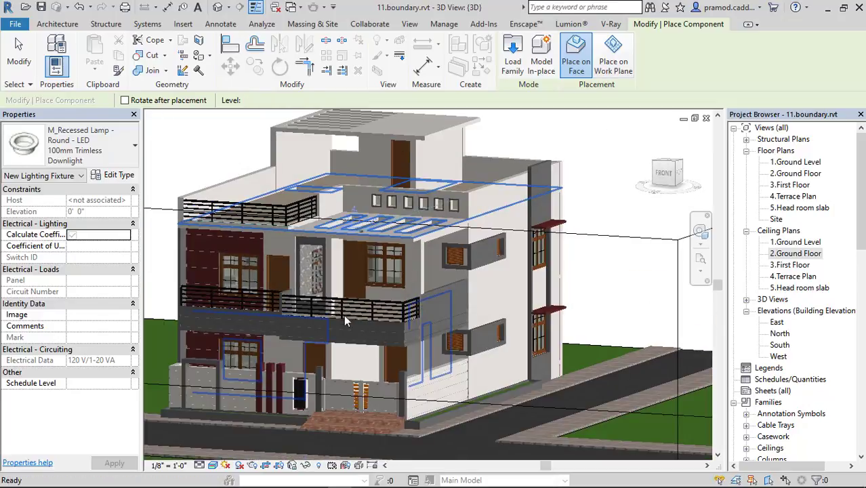
Cancel the recessed lamp placement and orbit to a frontal view of the house.
{"action": "key", "text": "Escape"}
{"action": "mouse_move", "coordinate": [344, 322]}
{"action": "middle_mouse_down", "text": "shift"}
{"action": "mouse_move", "coordinate": [495, 314]}
{"action": "mouse_move", "coordinate": [406, 271]}
{"action": "middle_mouse_up", "text": "shift"}
{"action": "scroll", "coordinate": [175, 133], "scroll_direction": "up", "scroll_amount": 5}
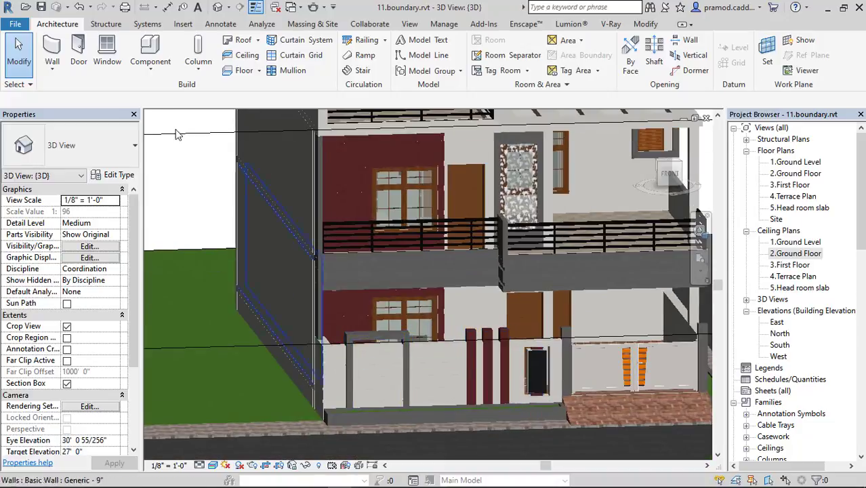
Load External_Wall_Light_15613 from USB Drive > 3D Home Design > Revit Family Files > lights.
{"action": "left_click", "coordinate": [149, 70]}
{"action": "left_click", "coordinate": [161, 89]}
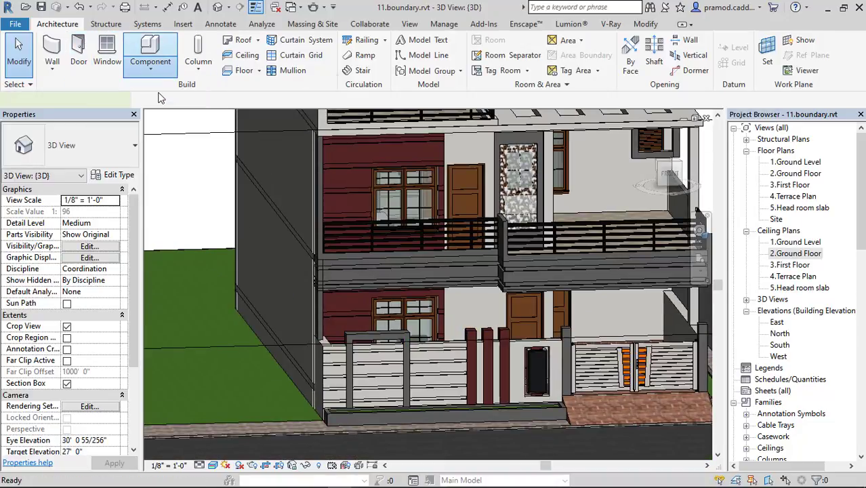
{"action": "left_click", "coordinate": [514, 66]}
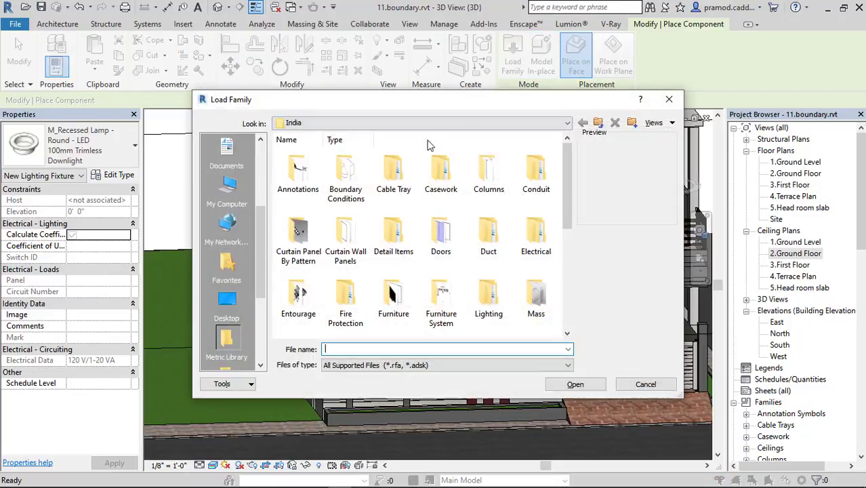
{"action": "left_click", "coordinate": [227, 305]}
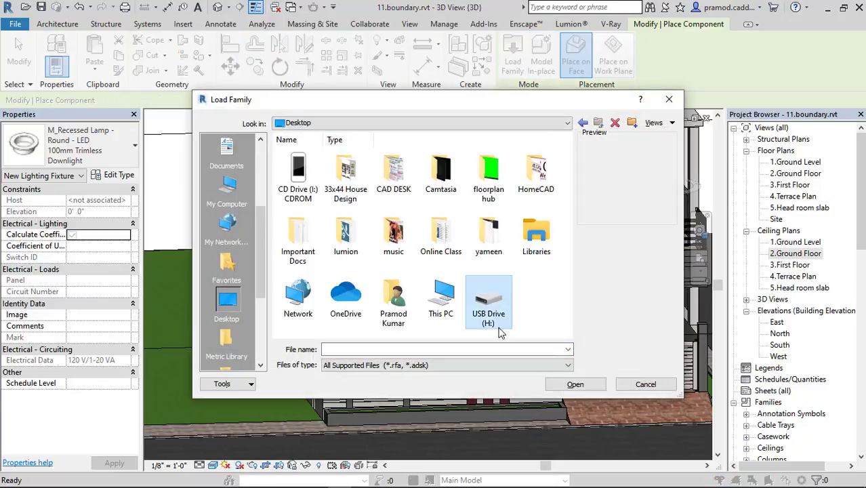
{"action": "double_click", "coordinate": [489, 295]}
{"action": "double_click", "coordinate": [298, 175]}
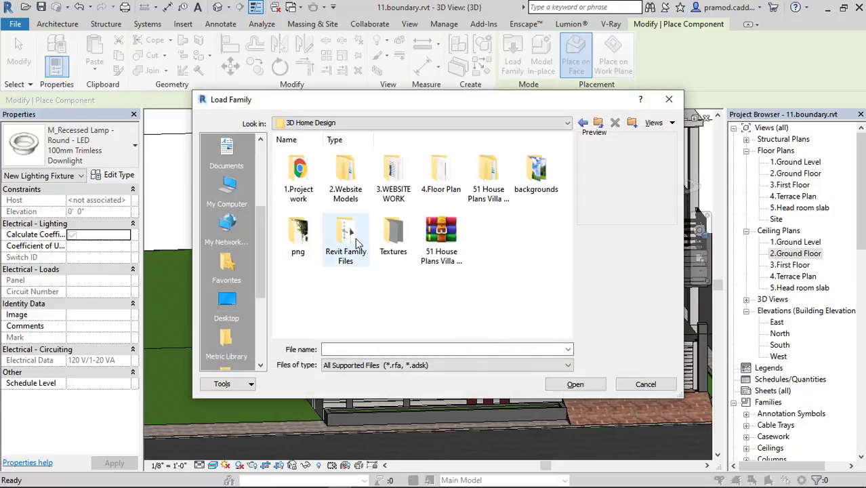
{"action": "double_click", "coordinate": [356, 242]}
{"action": "double_click", "coordinate": [488, 172]}
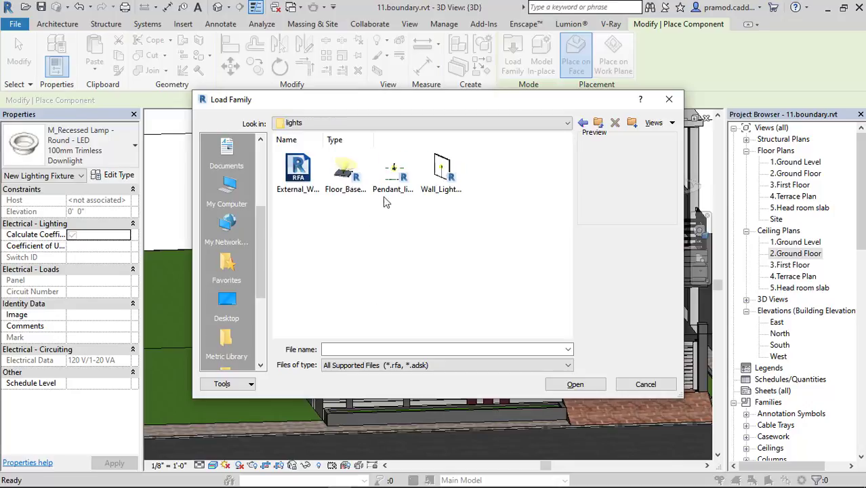
{"action": "left_click", "coordinate": [309, 184]}
{"action": "left_click", "coordinate": [438, 178]}
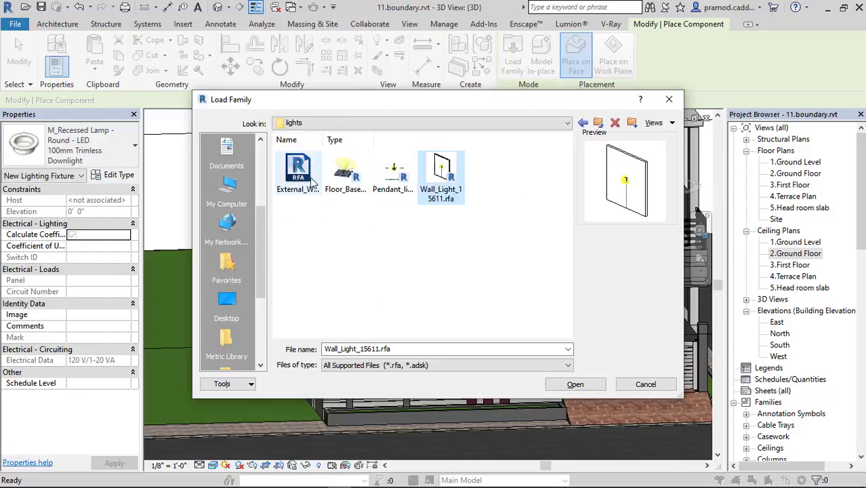
{"action": "left_click", "coordinate": [310, 183]}
{"action": "left_click", "coordinate": [572, 390]}
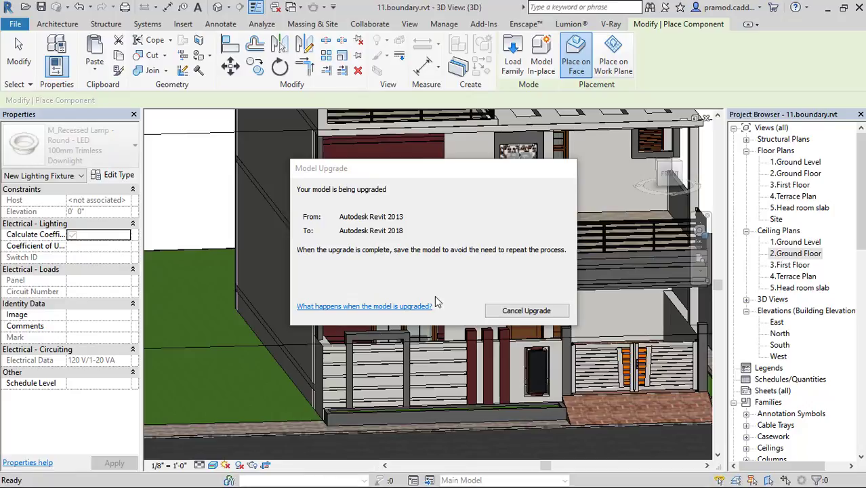
Place a 25 Watt external wall light on the gate wall.
{"action": "scroll", "coordinate": [375, 387], "scroll_direction": "up", "scroll_amount": 5}
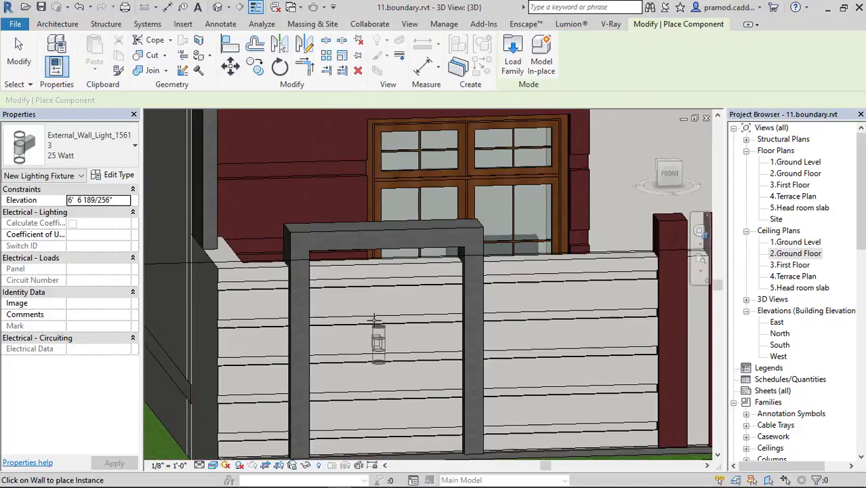
{"action": "left_click", "coordinate": [375, 355]}
{"action": "scroll", "coordinate": [387, 351], "scroll_direction": "down", "scroll_amount": 2}
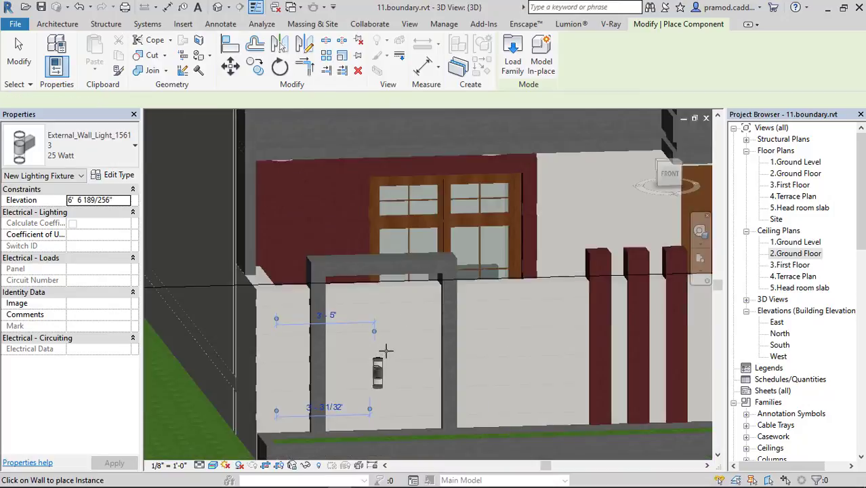
{"action": "scroll", "coordinate": [387, 350], "scroll_direction": "down", "scroll_amount": 4}
{"action": "middle_click_drag", "start_coordinate": [492, 289], "coordinate": [454, 314]}
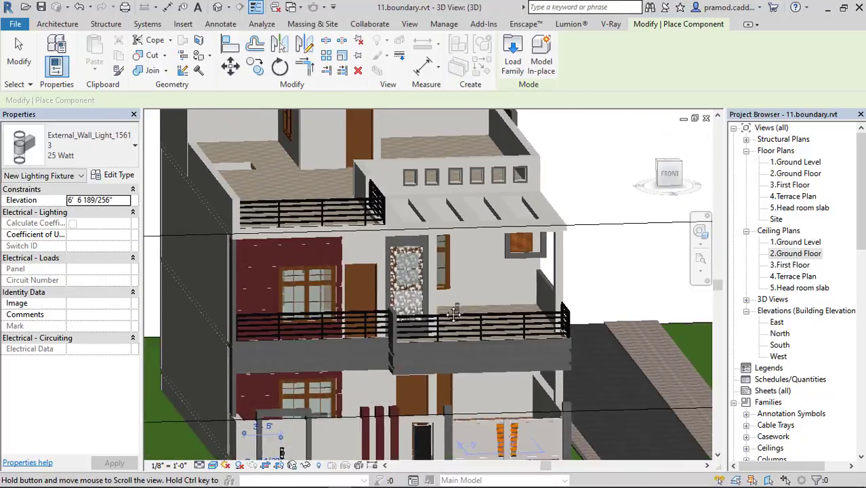
{"action": "scroll", "coordinate": [464, 267], "scroll_direction": "down", "scroll_amount": 2}
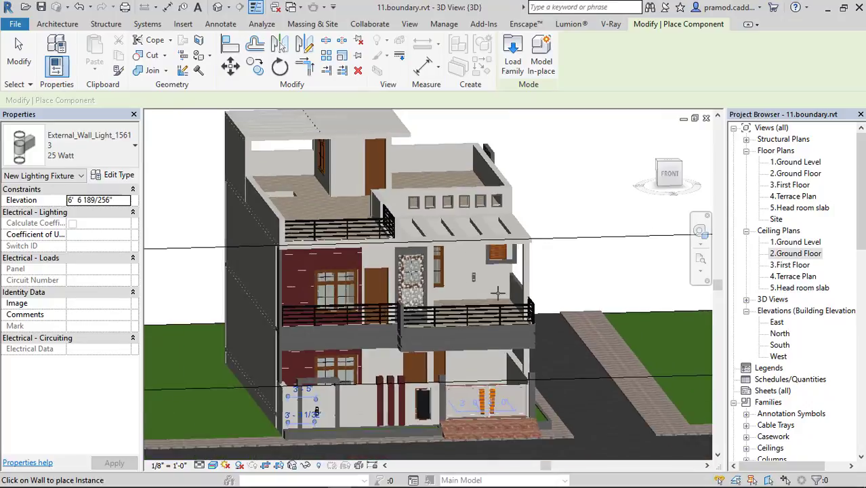
{"action": "mouse_move", "coordinate": [464, 268]}
{"action": "middle_mouse_down", "text": "shift"}
{"action": "mouse_move", "coordinate": [478, 311]}
{"action": "mouse_move", "coordinate": [306, 292]}
{"action": "middle_mouse_up", "text": "shift"}
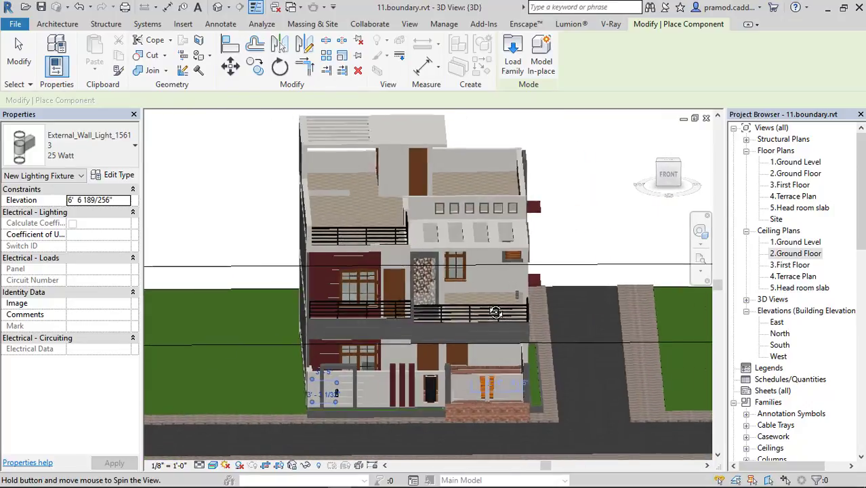
{"action": "scroll", "coordinate": [306, 292], "scroll_direction": "up", "scroll_amount": 2}
{"action": "scroll", "coordinate": [307, 291], "scroll_direction": "up", "scroll_amount": 3}
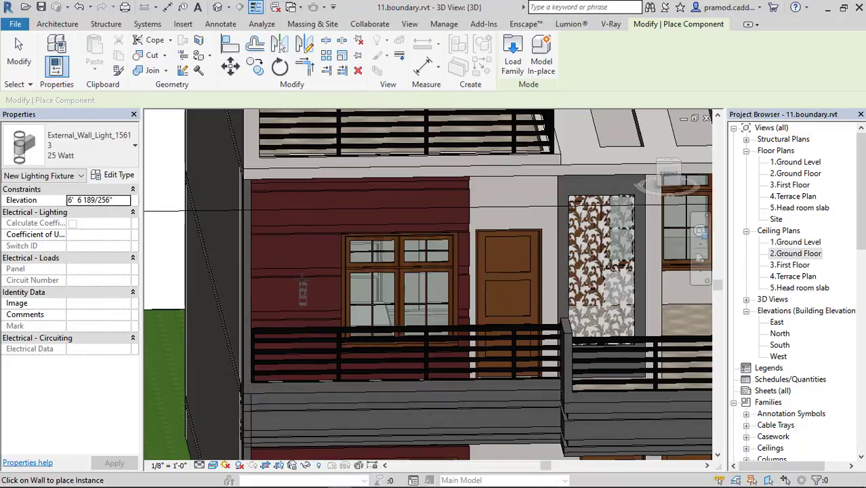
Place a 25 Watt wall light on the red upper-floor wall and check it.
{"action": "left_click", "coordinate": [303, 288]}
{"action": "mouse_move", "coordinate": [303, 288]}
{"action": "middle_mouse_down", "text": "shift"}
{"action": "mouse_move", "coordinate": [405, 292]}
{"action": "mouse_move", "coordinate": [271, 294]}
{"action": "mouse_move", "coordinate": [329, 297]}
{"action": "mouse_move", "coordinate": [322, 271]}
{"action": "middle_mouse_up", "text": "shift"}
{"action": "scroll", "coordinate": [322, 264], "scroll_direction": "up", "scroll_amount": 5}
{"action": "key", "text": "Escape"}
{"action": "left_click", "coordinate": [322, 263]}
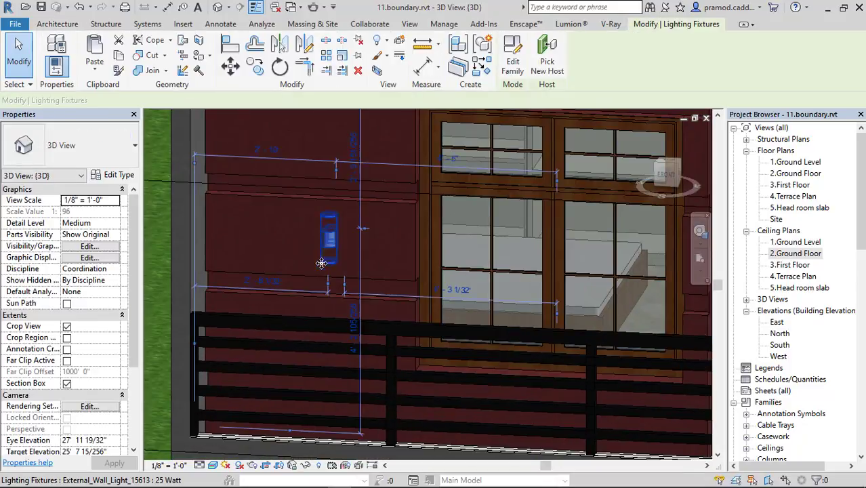
{"action": "key", "text": "Escape"}
{"action": "scroll", "coordinate": [316, 276], "scroll_direction": "down", "scroll_amount": 5}
{"action": "mouse_move", "coordinate": [316, 276]}
{"action": "middle_mouse_down", "text": "shift"}
{"action": "mouse_move", "coordinate": [474, 290]}
{"action": "mouse_move", "coordinate": [495, 332]}
{"action": "mouse_move", "coordinate": [393, 277]}
{"action": "mouse_move", "coordinate": [454, 267]}
{"action": "mouse_move", "coordinate": [429, 282]}
{"action": "middle_mouse_up", "text": "shift"}
{"action": "scroll", "coordinate": [429, 282], "scroll_direction": "up", "scroll_amount": 3}
Place another wall light on the side wall between the two upper windows.
{"action": "left_click", "coordinate": [150, 67]}
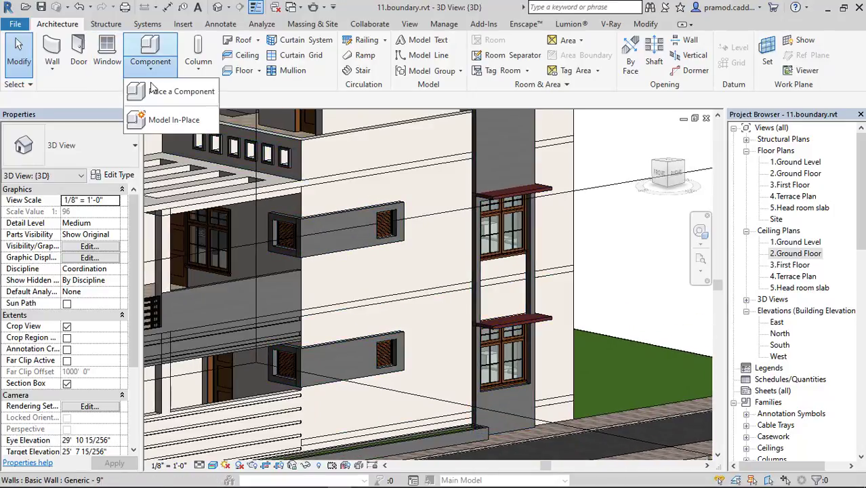
{"action": "left_click", "coordinate": [153, 91]}
{"action": "scroll", "coordinate": [495, 272], "scroll_direction": "up", "scroll_amount": 3}
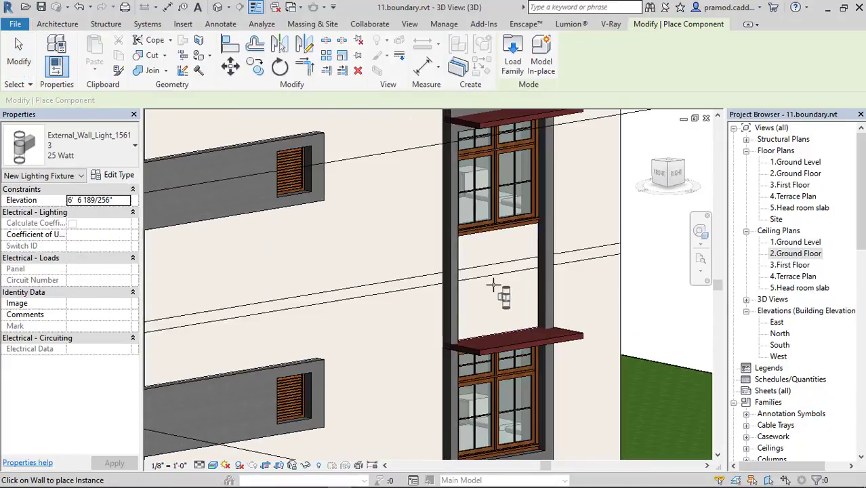
{"action": "scroll", "coordinate": [437, 271], "scroll_direction": "down", "scroll_amount": 3}
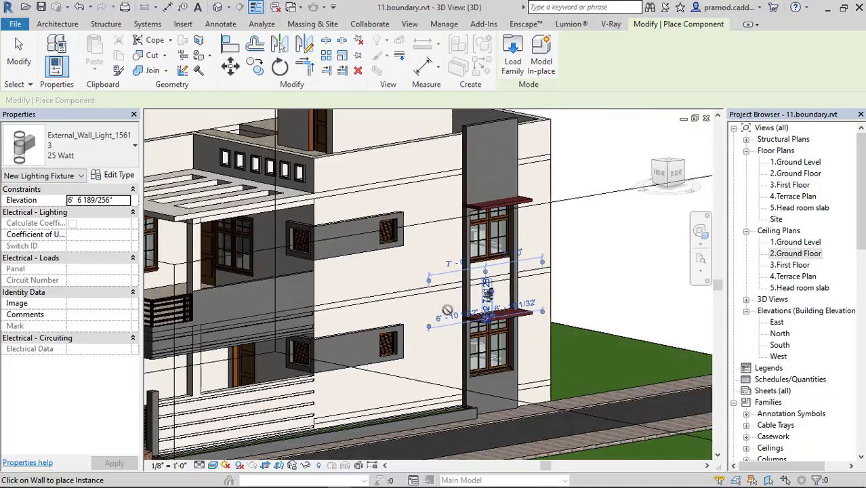
{"action": "middle_click_drag", "start_coordinate": [396, 321], "coordinate": [398, 305]}
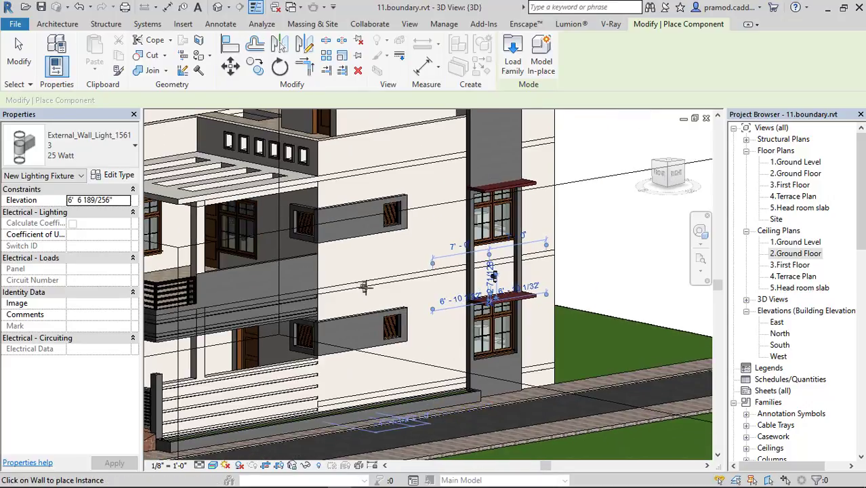
{"action": "scroll", "coordinate": [494, 275], "scroll_direction": "down", "scroll_amount": 3}
{"action": "mouse_move", "coordinate": [494, 275]}
{"action": "middle_mouse_down", "text": "shift"}
{"action": "mouse_move", "coordinate": [493, 324]}
{"action": "mouse_move", "coordinate": [465, 412]}
{"action": "mouse_move", "coordinate": [470, 294]}
{"action": "mouse_move", "coordinate": [447, 305]}
{"action": "mouse_move", "coordinate": [379, 298]}
{"action": "middle_mouse_up", "text": "shift"}
{"action": "key", "text": "Escape"}
{"action": "key", "text": "Escape"}
{"action": "scroll", "coordinate": [365, 298], "scroll_direction": "up", "scroll_amount": 3}
{"action": "scroll", "coordinate": [350, 275], "scroll_direction": "up", "scroll_amount": 3}
Orbit to the roof terrace and start a Model In-Place element, confirming its category.
{"action": "scroll", "coordinate": [300, 251], "scroll_direction": "up", "scroll_amount": 3}
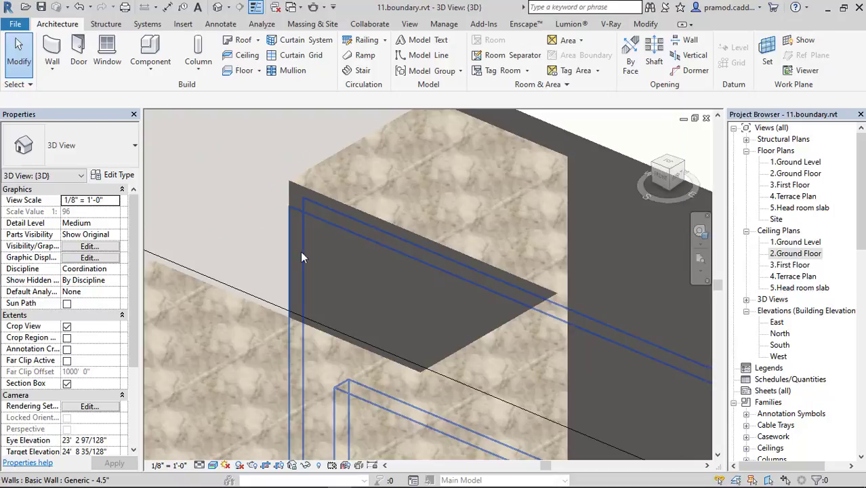
{"action": "mouse_move", "coordinate": [302, 257]}
{"action": "middle_mouse_down", "text": "shift"}
{"action": "mouse_move", "coordinate": [371, 295]}
{"action": "mouse_move", "coordinate": [351, 329]}
{"action": "middle_mouse_up", "text": "shift"}
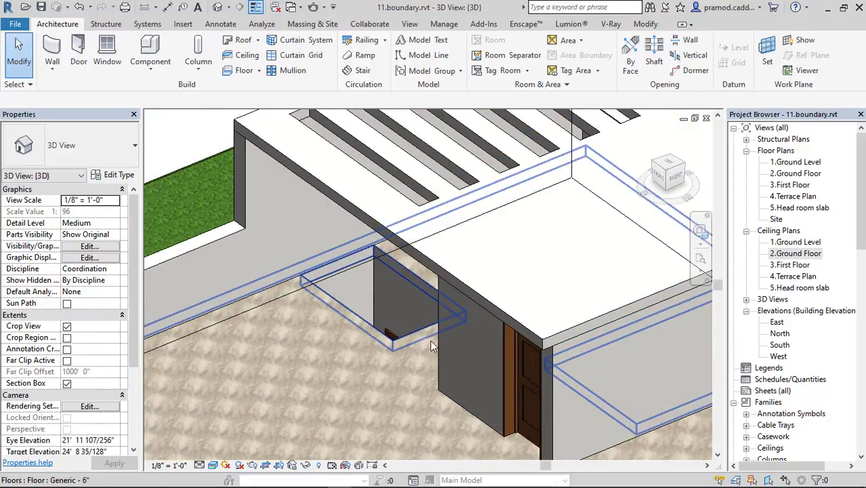
{"action": "scroll", "coordinate": [375, 296], "scroll_direction": "down", "scroll_amount": 3}
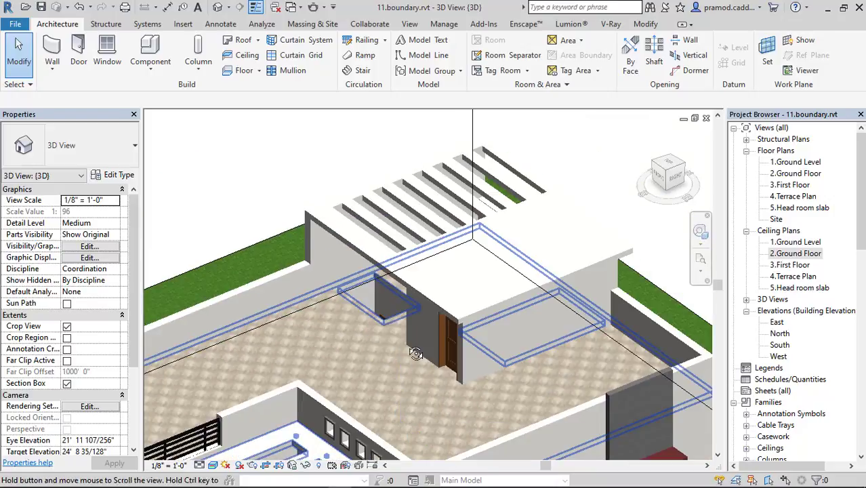
{"action": "scroll", "coordinate": [355, 317], "scroll_direction": "up", "scroll_amount": 3}
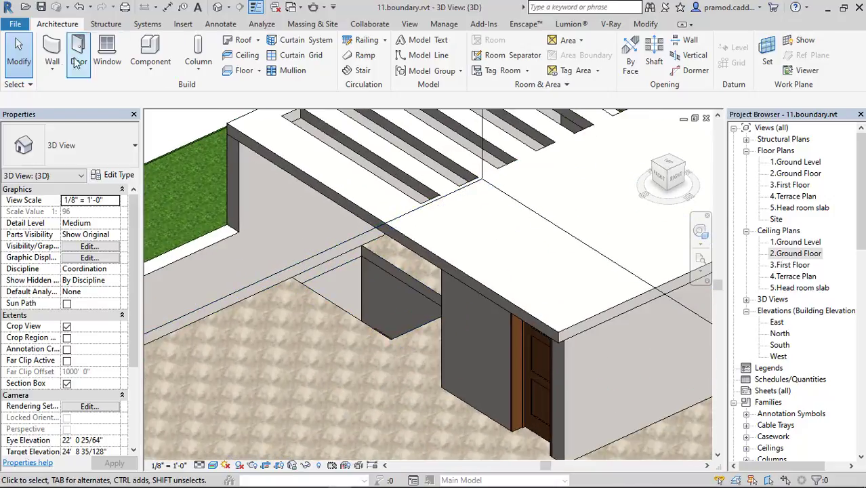
{"action": "left_click", "coordinate": [149, 68]}
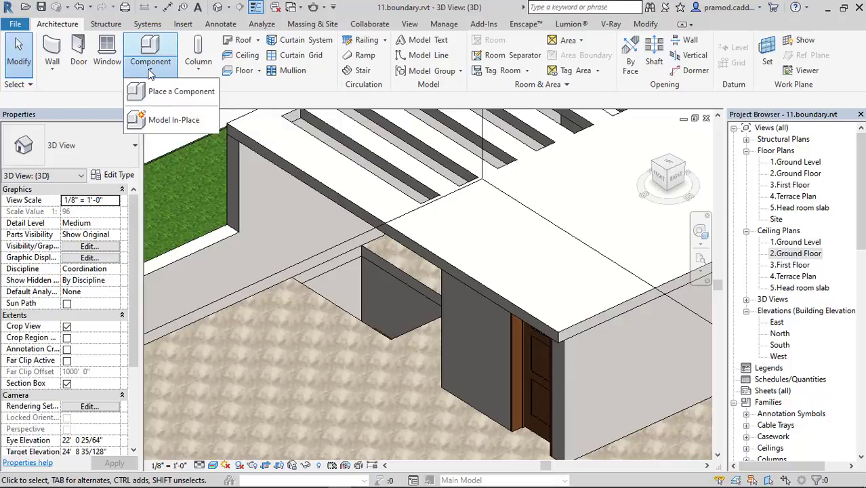
{"action": "left_click", "coordinate": [171, 118]}
{"action": "left_click", "coordinate": [427, 380]}
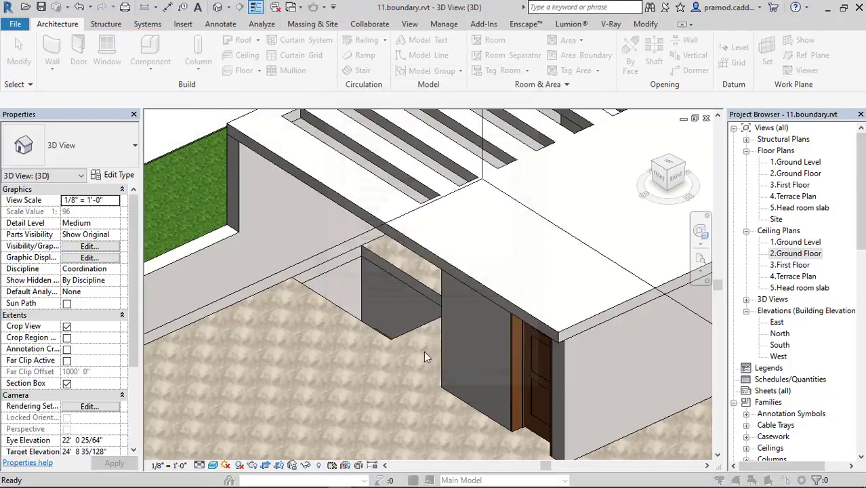
Accept the in-place family name, set the wall face as the work plane and sketch a small rectangle.
{"action": "left_click", "coordinate": [431, 273]}
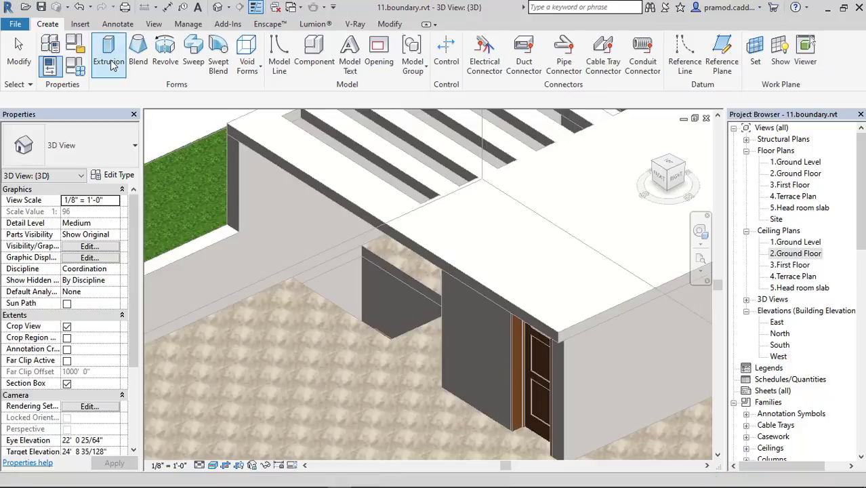
{"action": "left_click", "coordinate": [114, 67]}
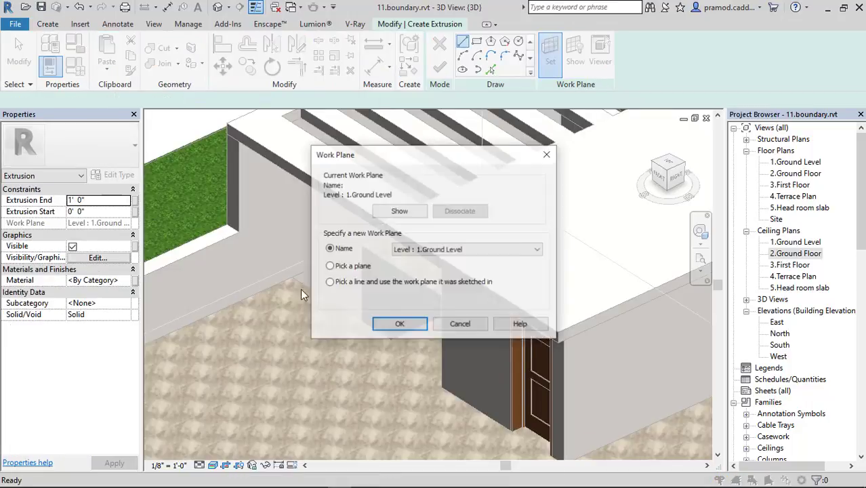
{"action": "left_click", "coordinate": [381, 324]}
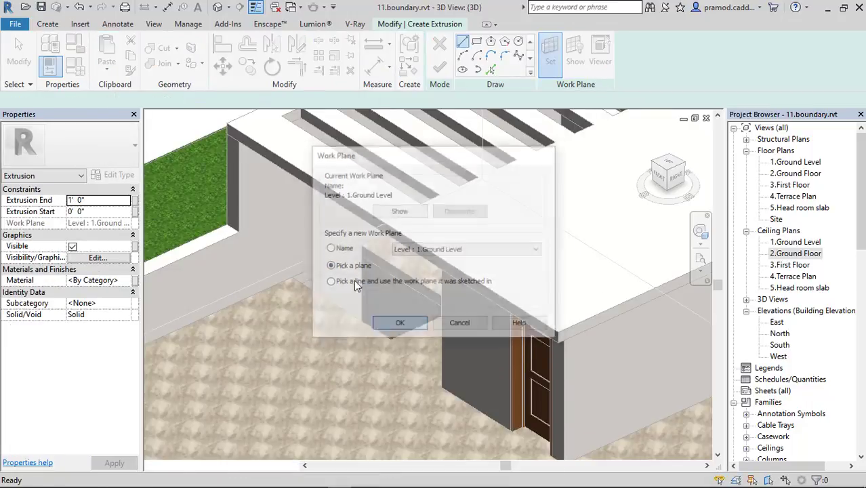
{"action": "scroll", "coordinate": [332, 273], "scroll_direction": "up", "scroll_amount": 5}
{"action": "left_click", "coordinate": [345, 255]}
{"action": "left_click", "coordinate": [476, 41]}
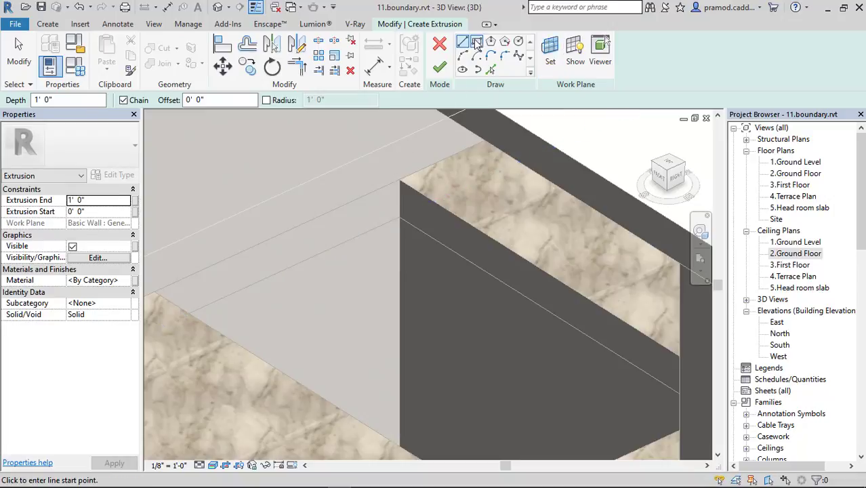
{"action": "scroll", "coordinate": [381, 210], "scroll_direction": "up", "scroll_amount": 2}
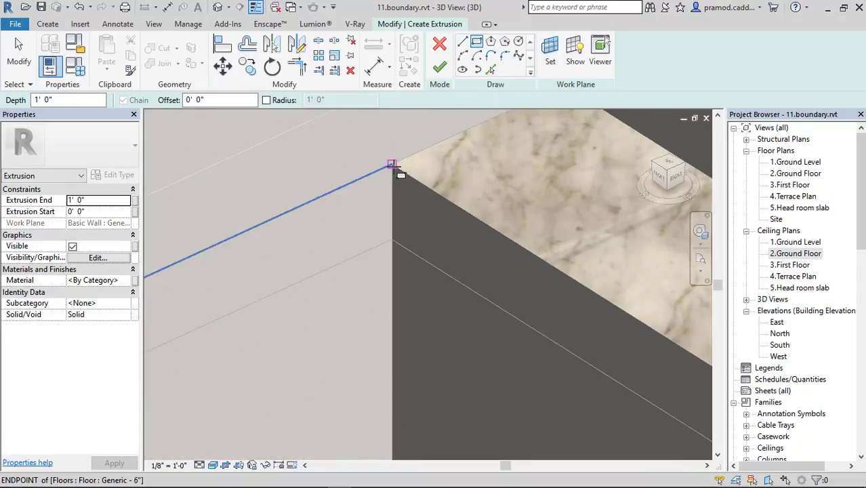
{"action": "left_click", "coordinate": [350, 219]}
{"action": "key", "text": "Escape"}
{"action": "key", "text": "Escape"}
Copy the rectangle along the wall using Copy with Multiple.
{"action": "left_click_drag", "start_coordinate": [422, 235], "coordinate": [422, 234]}
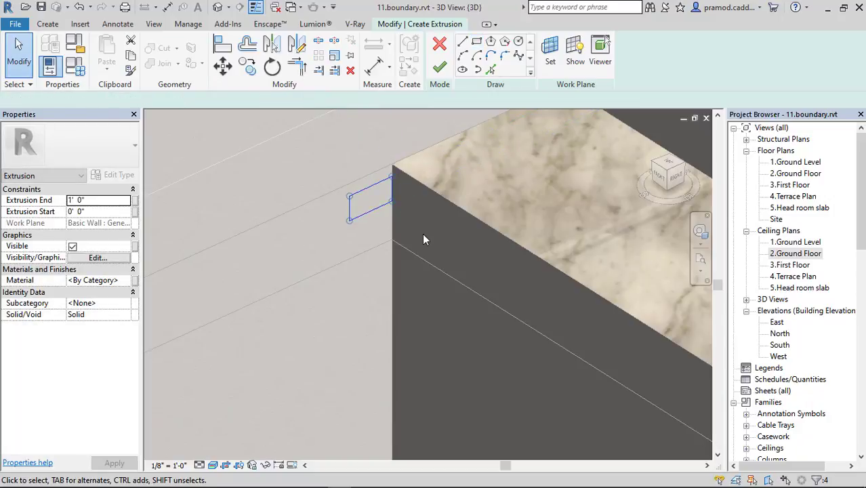
{"action": "left_click", "coordinate": [257, 63]}
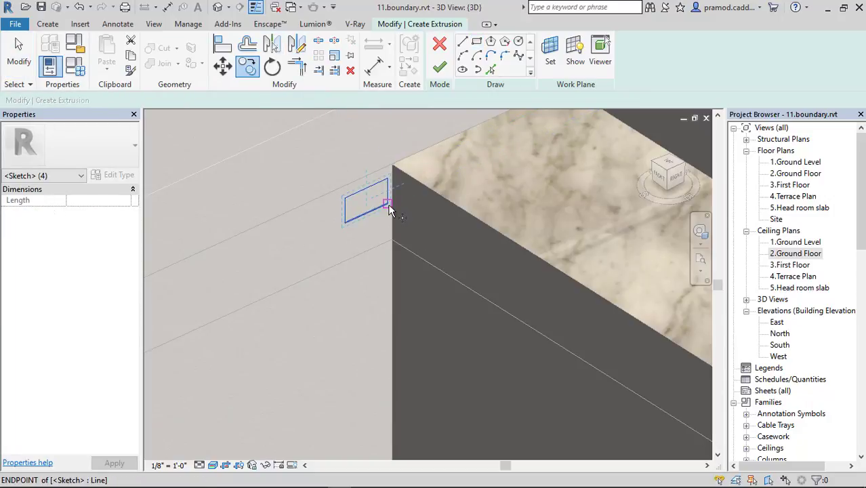
{"action": "left_click", "coordinate": [388, 201]}
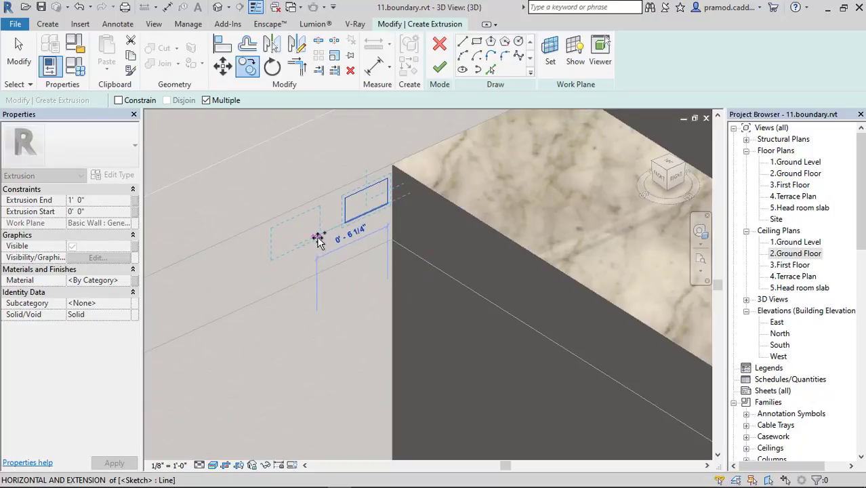
{"action": "left_click", "coordinate": [314, 216]}
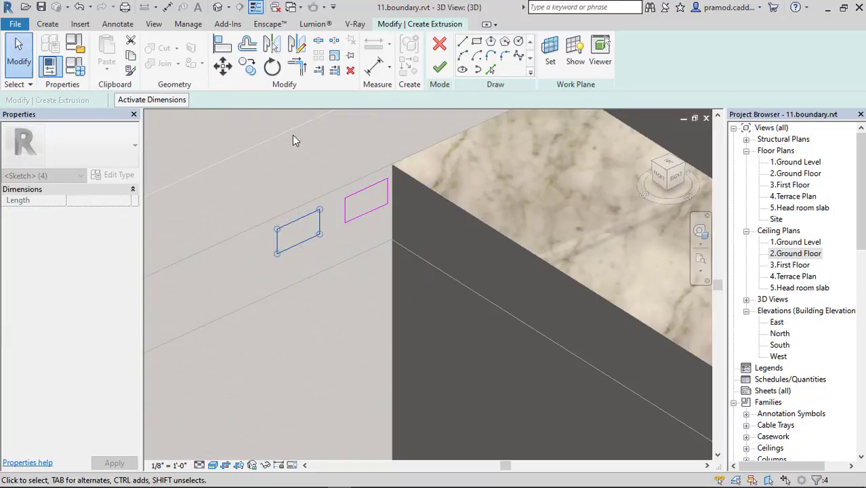
{"action": "key", "text": "Return"}
{"action": "left_click", "coordinate": [320, 218]}
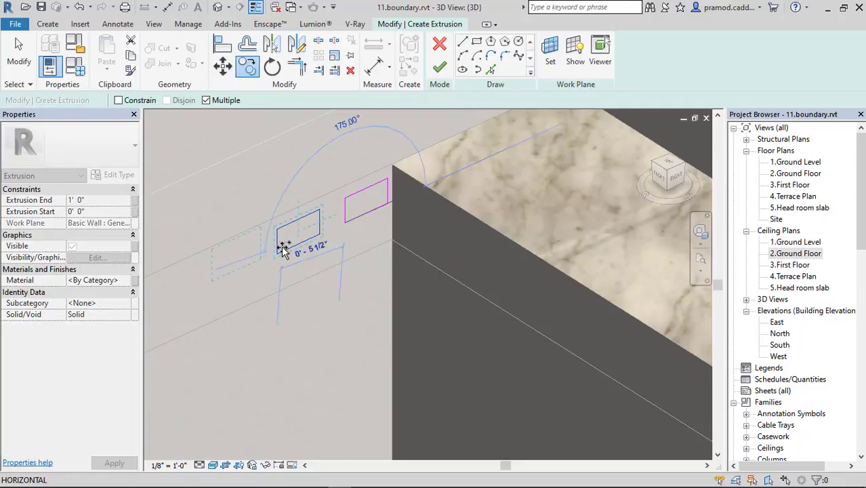
{"action": "left_click", "coordinate": [281, 247]}
{"action": "middle_click_drag", "start_coordinate": [281, 248], "coordinate": [430, 222]}
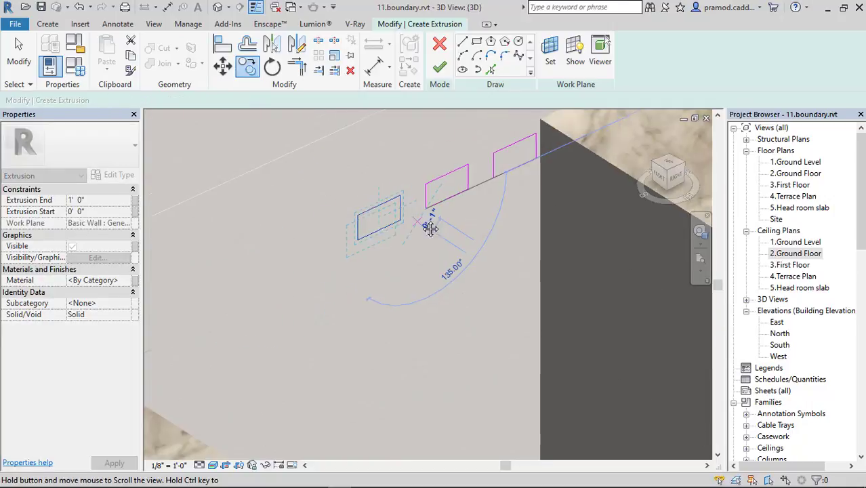
Place the remaining evenly spaced rectangle copies and finish the sketch into an extrusion.
{"action": "left_click", "coordinate": [358, 240]}
{"action": "left_click", "coordinate": [288, 273]}
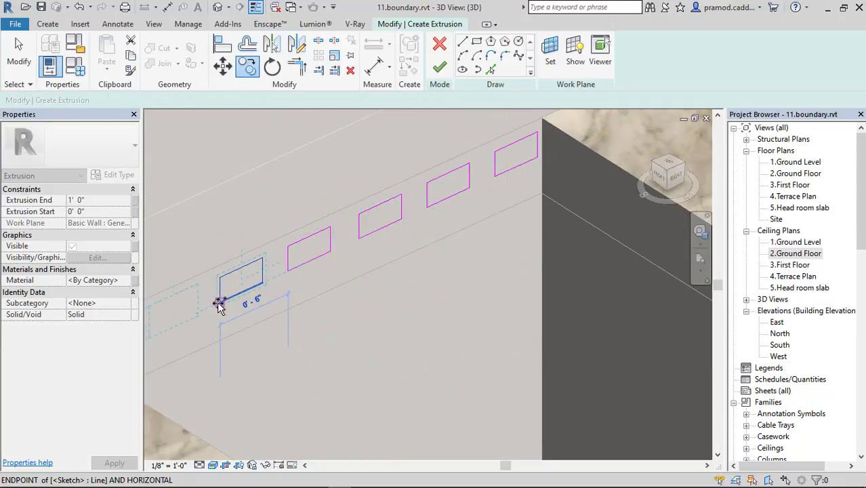
{"action": "middle_click_drag", "start_coordinate": [219, 305], "coordinate": [302, 270]}
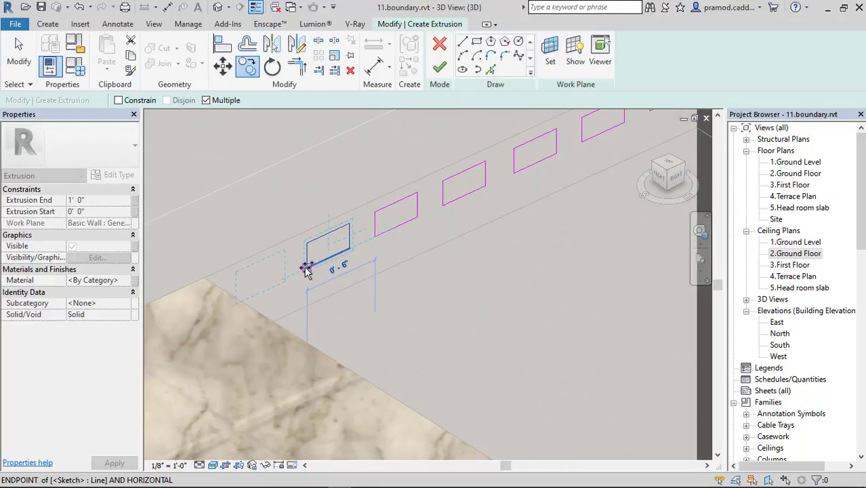
{"action": "left_click", "coordinate": [306, 269]}
{"action": "scroll", "coordinate": [332, 280], "scroll_direction": "down", "scroll_amount": 5}
{"action": "middle_click_drag", "start_coordinate": [332, 273], "coordinate": [306, 351]}
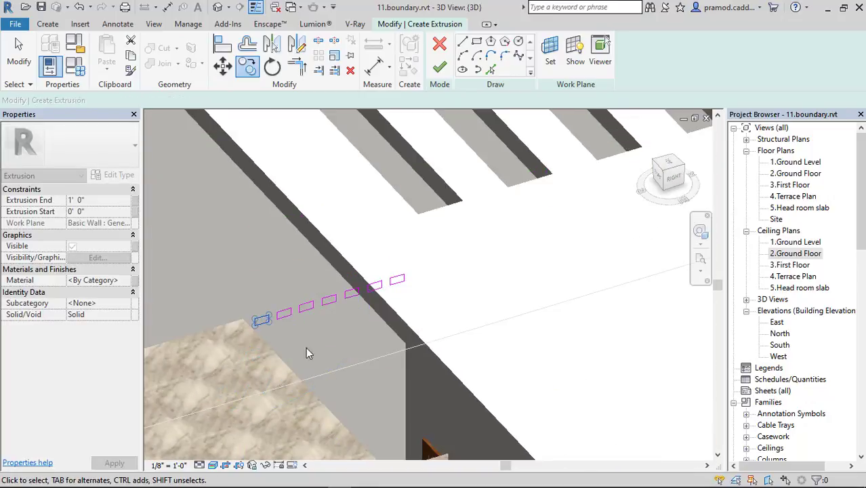
{"action": "left_click", "coordinate": [439, 67]}
{"action": "middle_click_drag", "start_coordinate": [357, 271], "coordinate": [475, 344], "text": "shift"}
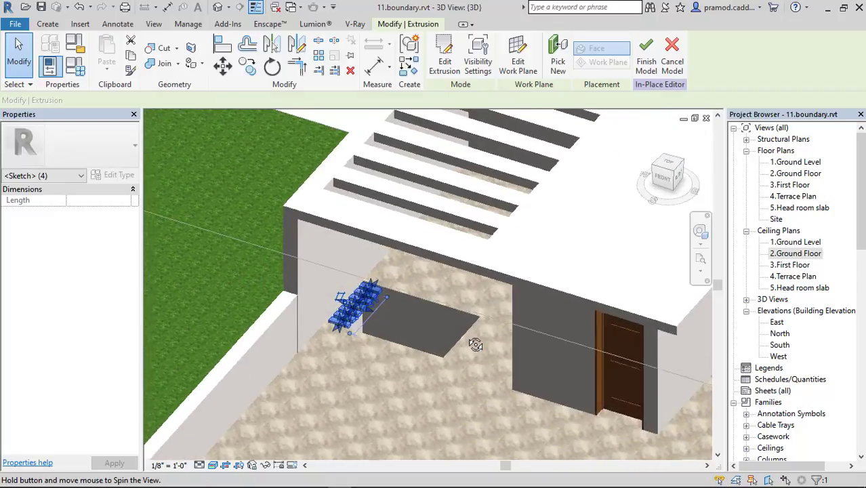
Drag the extrusion's shape handle outward until Extrusion End reads about 6' 0".
{"action": "scroll", "coordinate": [368, 307], "scroll_direction": "up", "scroll_amount": 2}
{"action": "left_click", "coordinate": [368, 307]}
{"action": "scroll", "coordinate": [379, 299], "scroll_direction": "up", "scroll_amount": 2}
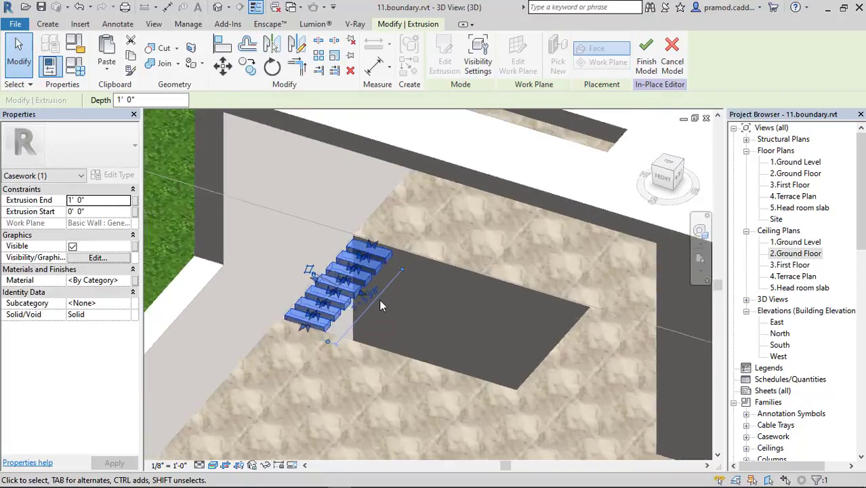
{"action": "scroll", "coordinate": [379, 299], "scroll_direction": "up", "scroll_amount": 2}
{"action": "left_click_drag", "start_coordinate": [338, 290], "coordinate": [667, 396]}
{"action": "scroll", "coordinate": [521, 345], "scroll_direction": "up", "scroll_amount": 2}
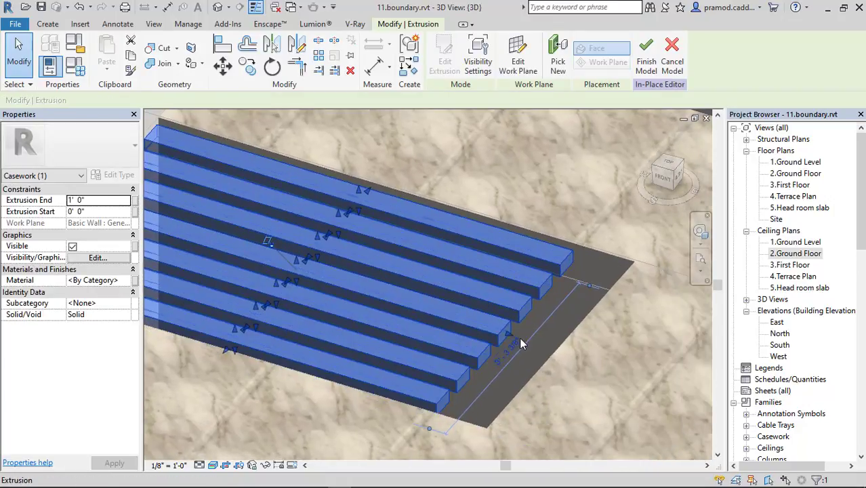
{"action": "scroll", "coordinate": [527, 349], "scroll_direction": "up", "scroll_amount": 2}
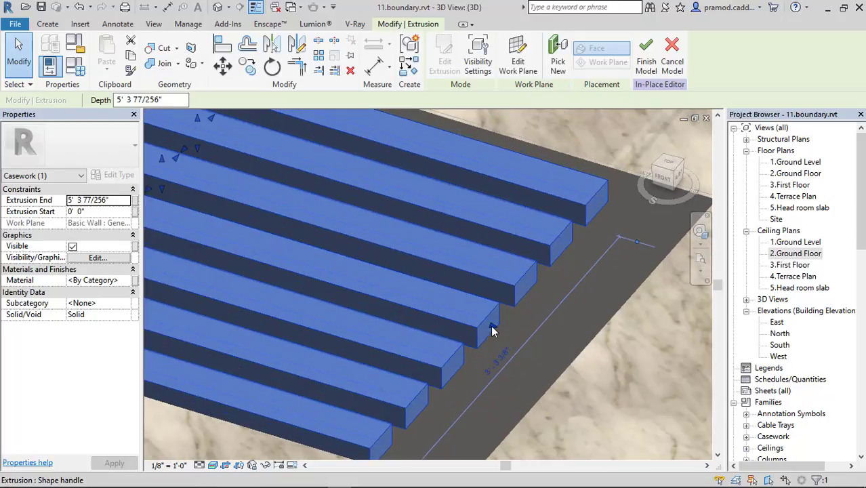
{"action": "left_click_drag", "start_coordinate": [528, 347], "coordinate": [601, 370]}
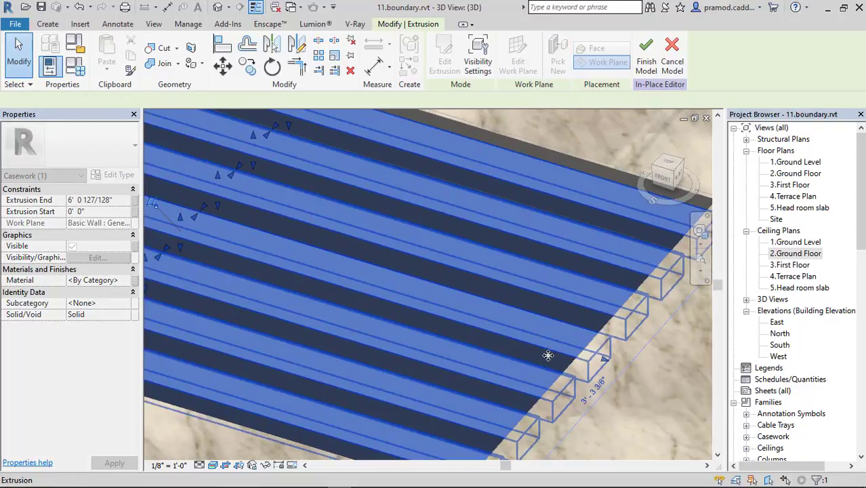
Assign the Iron, Ductile material to the beam extrusion in the Material Browser.
{"action": "scroll", "coordinate": [601, 369], "scroll_direction": "down", "scroll_amount": 5}
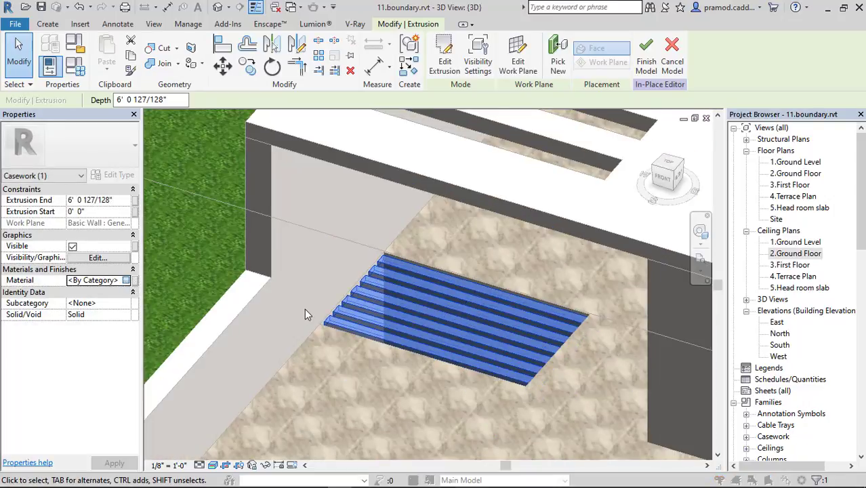
{"action": "scroll", "coordinate": [221, 306], "scroll_direction": "down", "scroll_amount": 3}
{"action": "scroll", "coordinate": [221, 306], "scroll_direction": "down", "scroll_amount": 3}
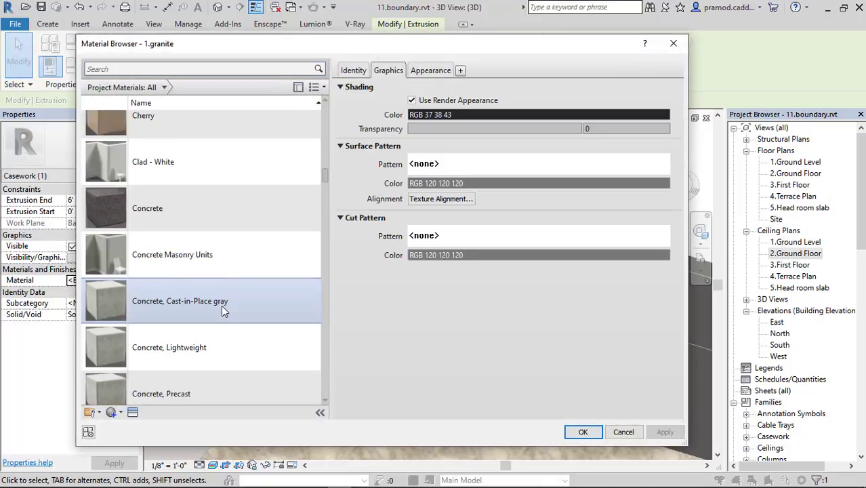
{"action": "scroll", "coordinate": [221, 305], "scroll_direction": "down", "scroll_amount": 3}
{"action": "scroll", "coordinate": [221, 305], "scroll_direction": "down", "scroll_amount": 3}
{"action": "scroll", "coordinate": [221, 305], "scroll_direction": "down", "scroll_amount": 3}
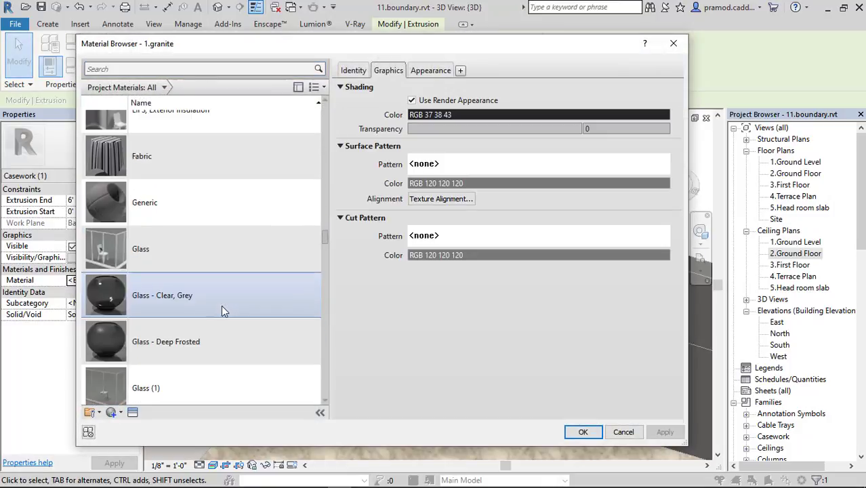
{"action": "scroll", "coordinate": [204, 244], "scroll_direction": "down", "scroll_amount": 3}
{"action": "left_click", "coordinate": [204, 250]}
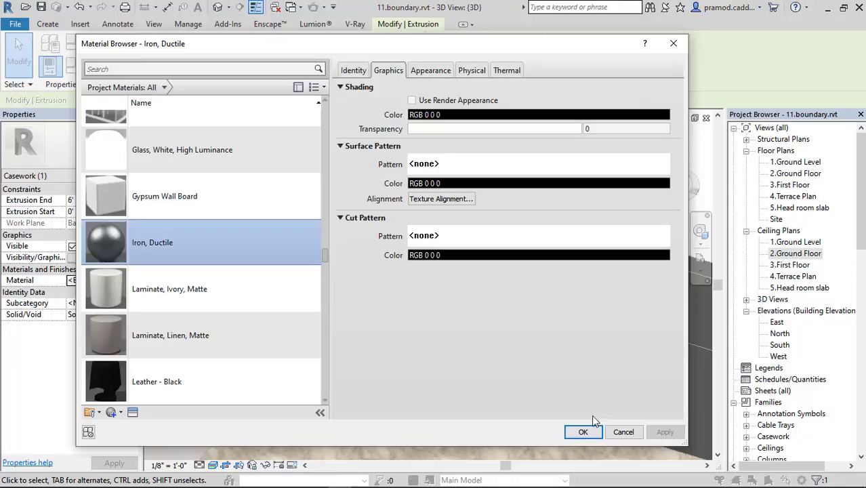
{"action": "left_click", "coordinate": [583, 432]}
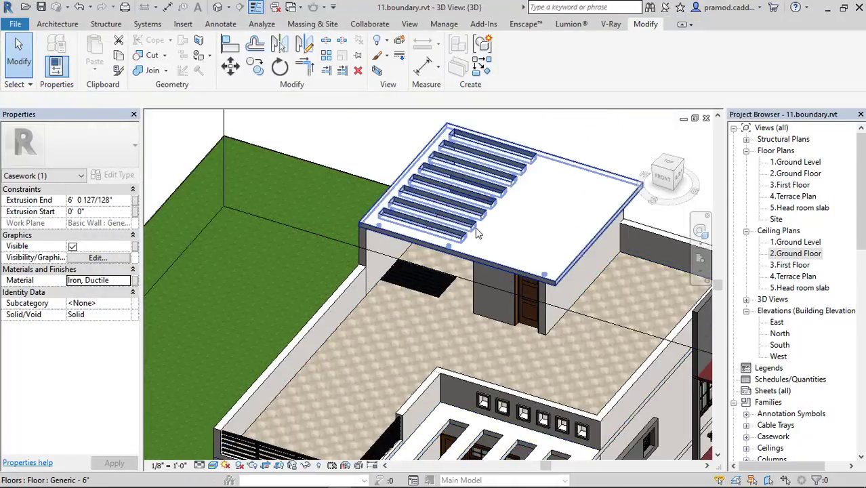
Orbit and zoom to the gate's boundary wall, then set the FRONT view and zoom in close.
{"action": "key", "text": "Escape"}
{"action": "middle_click_drag", "start_coordinate": [476, 234], "coordinate": [539, 346], "text": "shift"}
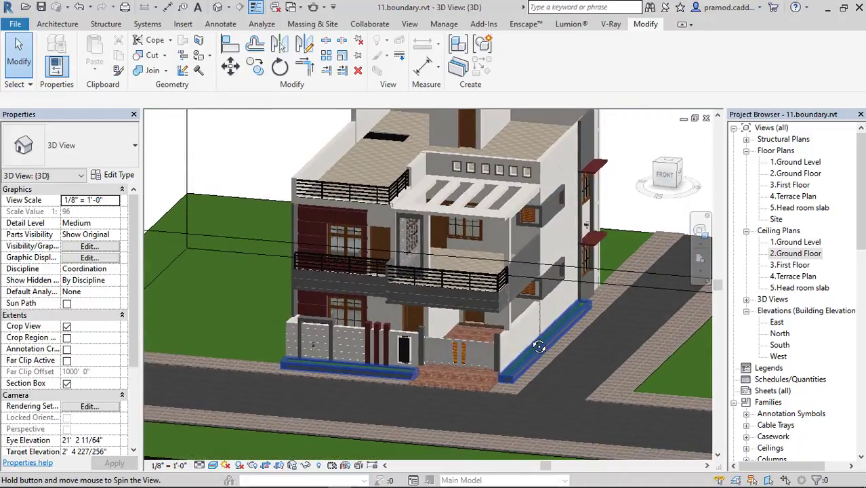
{"action": "scroll", "coordinate": [528, 341], "scroll_direction": "up", "scroll_amount": 2}
{"action": "scroll", "coordinate": [457, 380], "scroll_direction": "up", "scroll_amount": 3}
{"action": "scroll", "coordinate": [459, 375], "scroll_direction": "up", "scroll_amount": 2}
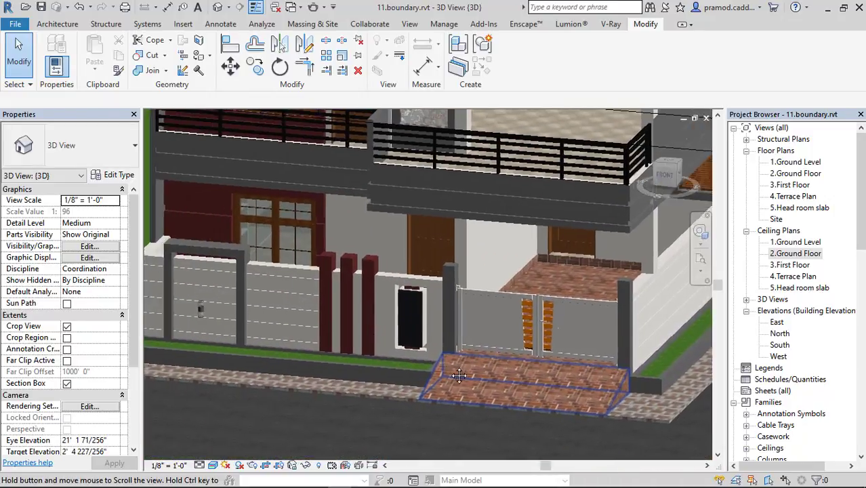
{"action": "scroll", "coordinate": [459, 375], "scroll_direction": "down", "scroll_amount": 1}
{"action": "scroll", "coordinate": [426, 350], "scroll_direction": "up", "scroll_amount": 2}
{"action": "scroll", "coordinate": [425, 350], "scroll_direction": "up", "scroll_amount": 2}
{"action": "scroll", "coordinate": [426, 349], "scroll_direction": "up", "scroll_amount": 1}
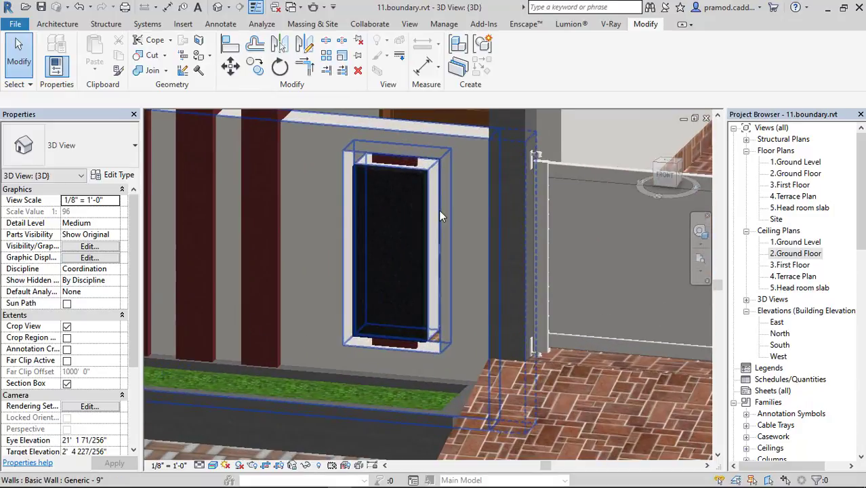
{"action": "left_click", "coordinate": [665, 174]}
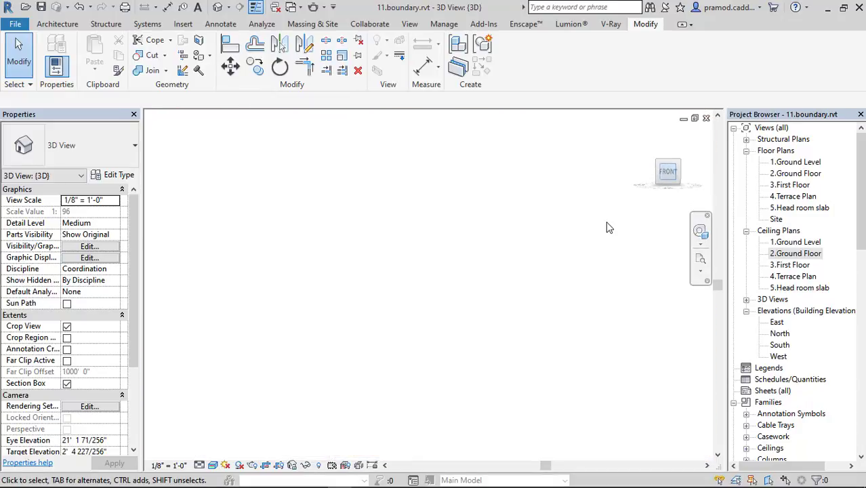
{"action": "scroll", "coordinate": [484, 299], "scroll_direction": "up", "scroll_amount": 2}
{"action": "scroll", "coordinate": [346, 318], "scroll_direction": "up", "scroll_amount": 3}
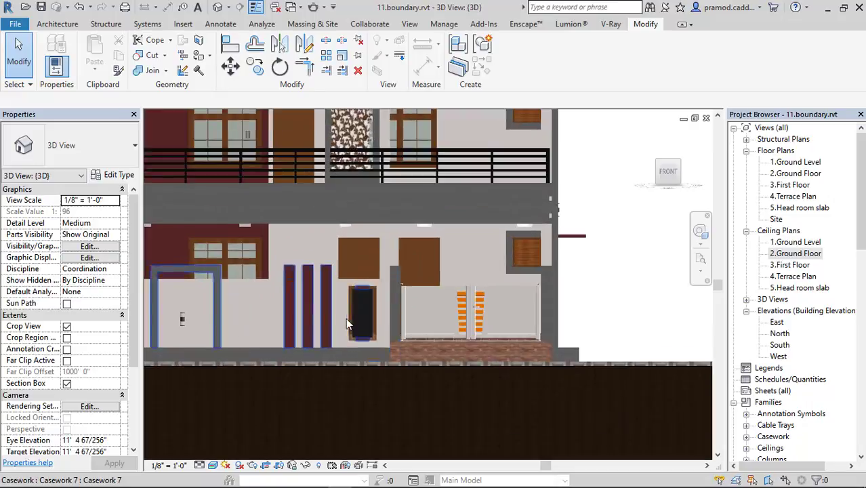
{"action": "scroll", "coordinate": [346, 317], "scroll_direction": "up", "scroll_amount": 2}
{"action": "left_click", "coordinate": [57, 23]}
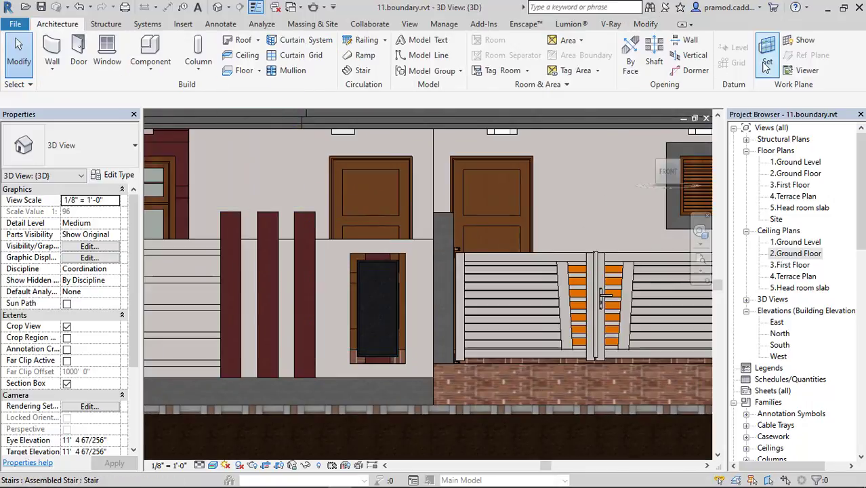
Set the work plane for placing the model text.
{"action": "left_click", "coordinate": [766, 66]}
{"action": "left_click", "coordinate": [399, 325]}
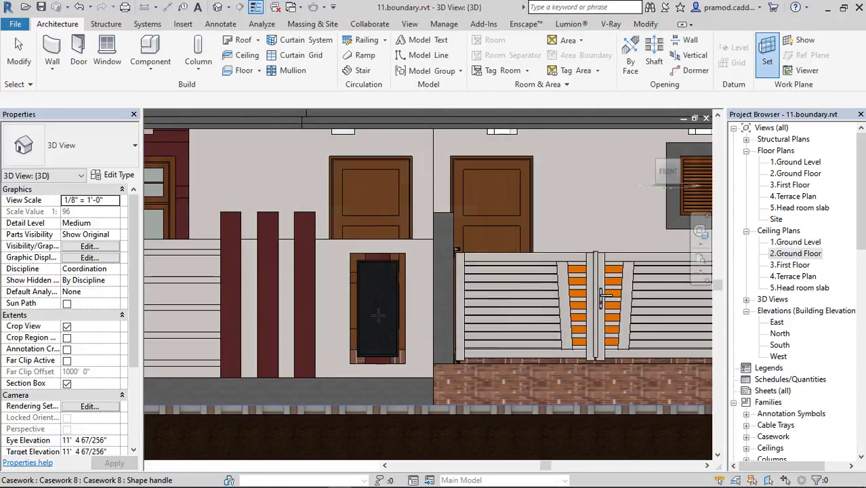
{"action": "scroll", "coordinate": [376, 310], "scroll_direction": "up", "scroll_amount": 2}
{"action": "scroll", "coordinate": [375, 310], "scroll_direction": "up", "scroll_amount": 2}
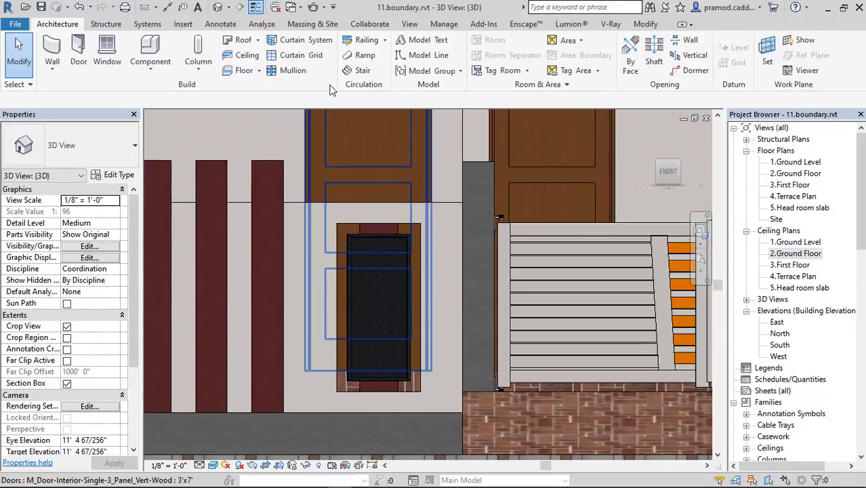
Create Model Text with two lines: '31X50' and 'HOUSE DESIGN'.
{"action": "left_click", "coordinate": [424, 40]}
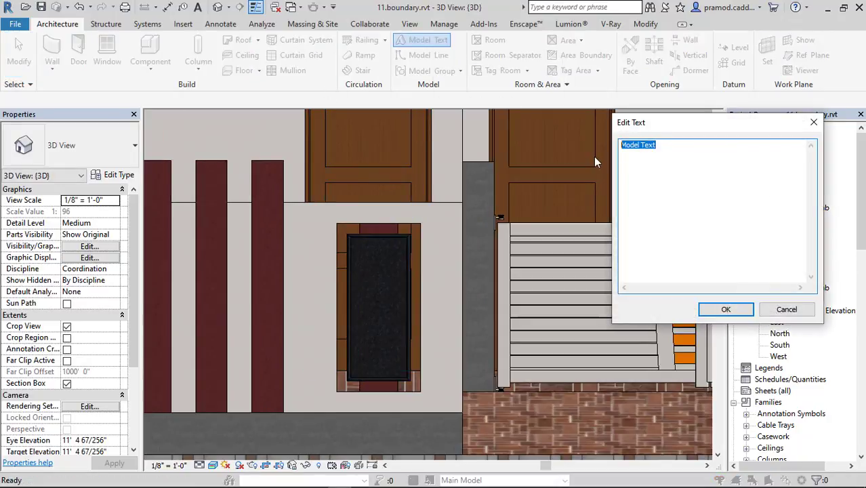
{"action": "type", "text": "31x50"}
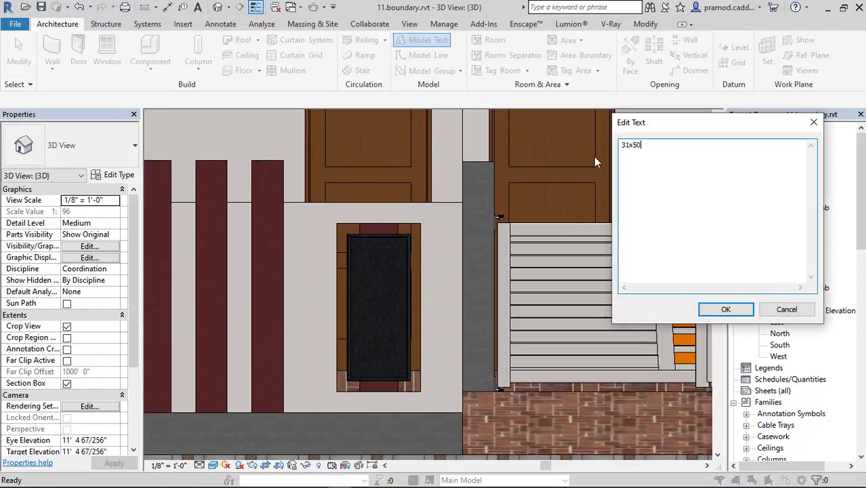
{"action": "key", "text": "BackSpace"}
{"action": "key", "text": "BackSpace"}
{"action": "key", "text": "BackSpace"}
{"action": "type", "text": "X5"}
{"action": "type", "text": "0"}
{"action": "key", "text": "Return"}
{"action": "type", "text": "HOUS"}
{"action": "type", "text": "E "}
{"action": "type", "text": "DES"}
{"action": "type", "text": "IGN"}
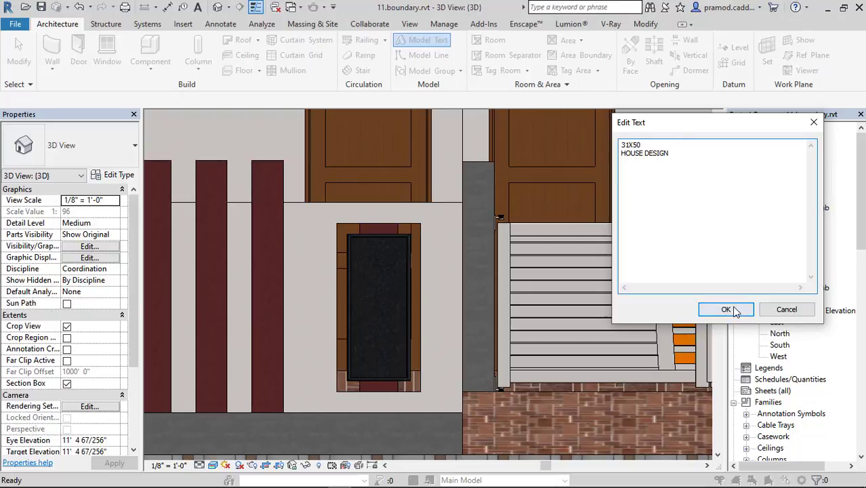
{"action": "left_click", "coordinate": [727, 310]}
Place the text on the boundary wall and rotate it to read correctly.
{"action": "left_click", "coordinate": [400, 310]}
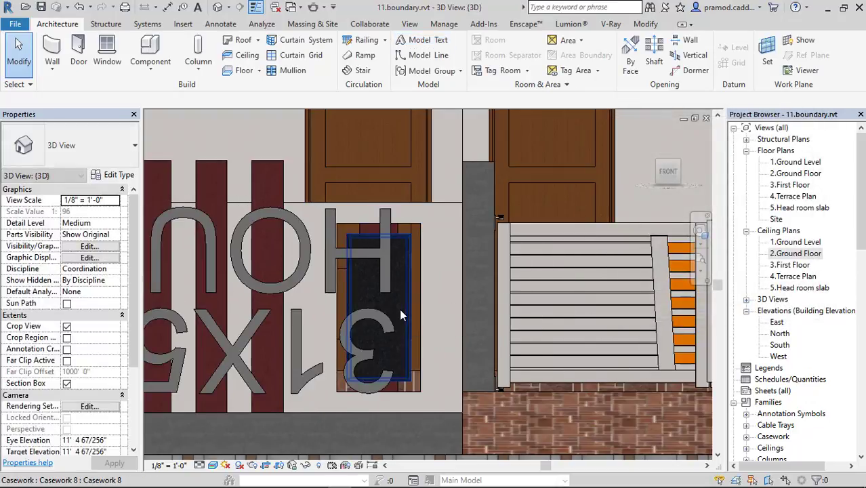
{"action": "left_click", "coordinate": [385, 289]}
{"action": "left_click", "coordinate": [279, 66]}
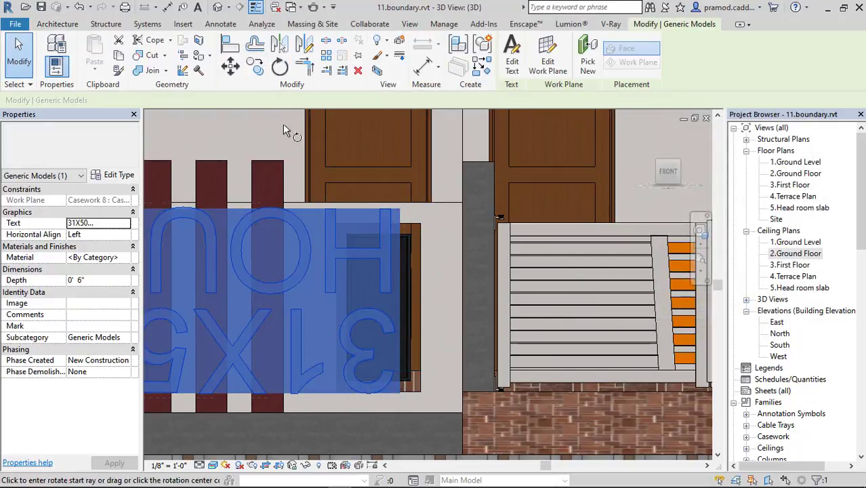
{"action": "scroll", "coordinate": [299, 199], "scroll_direction": "down", "scroll_amount": 3}
{"action": "left_click", "coordinate": [216, 147]}
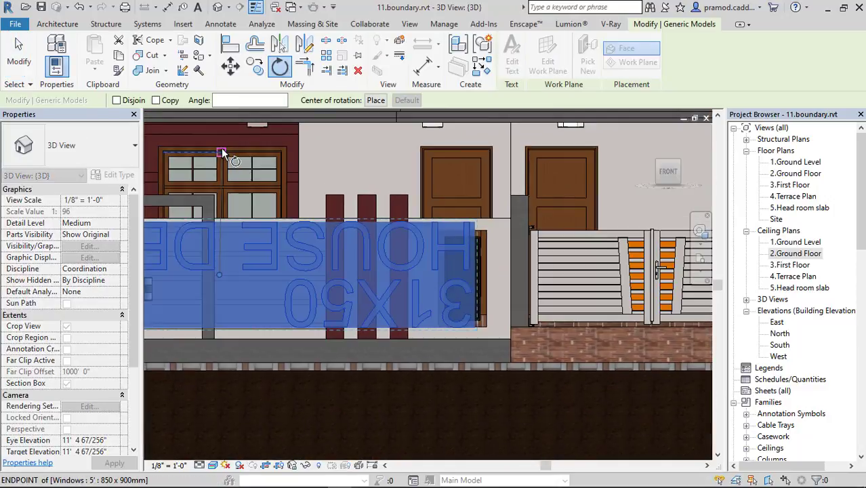
{"action": "left_click", "coordinate": [217, 369]}
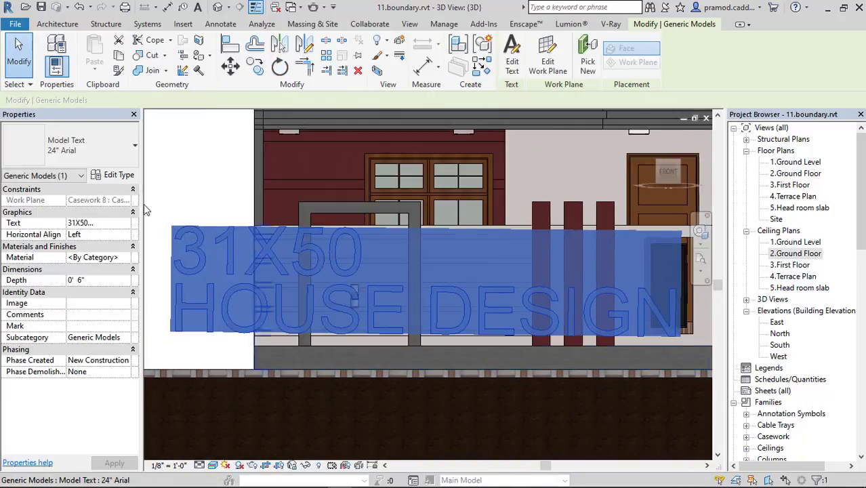
Set Horizontal Align to Center and change the text type's Text Size to 0' 4".
{"action": "left_click", "coordinate": [125, 235]}
{"action": "left_click", "coordinate": [102, 251]}
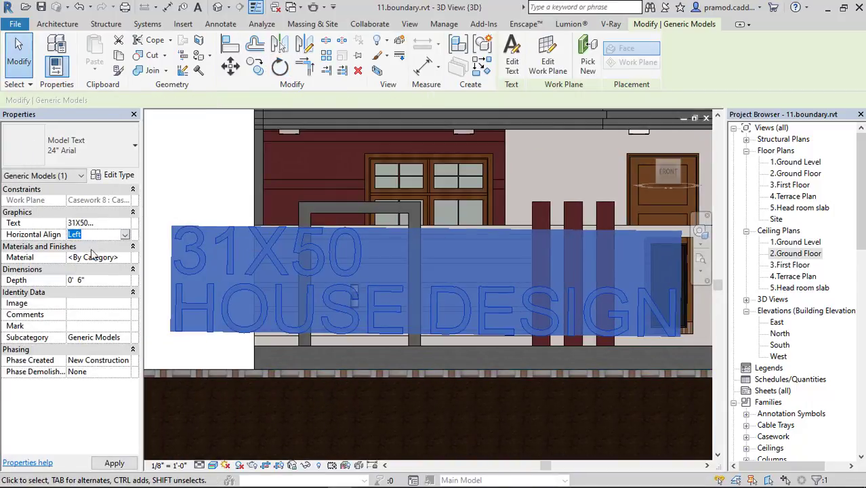
{"action": "left_click", "coordinate": [120, 176]}
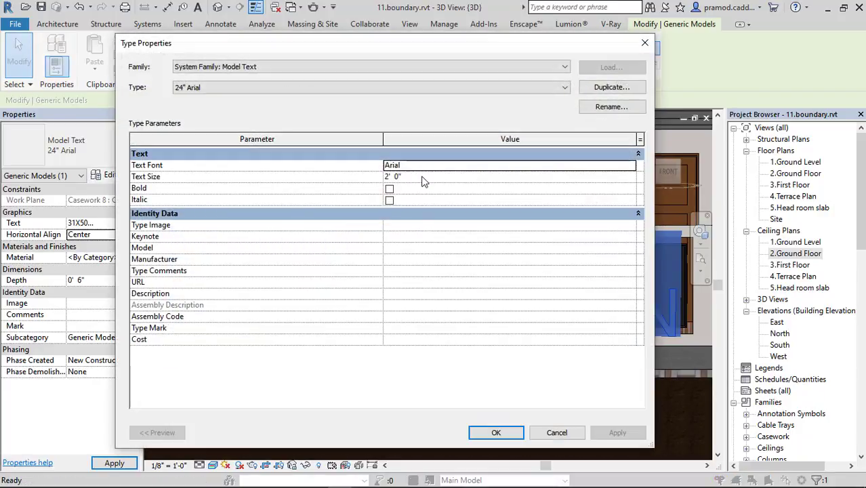
{"action": "left_click", "coordinate": [422, 179]}
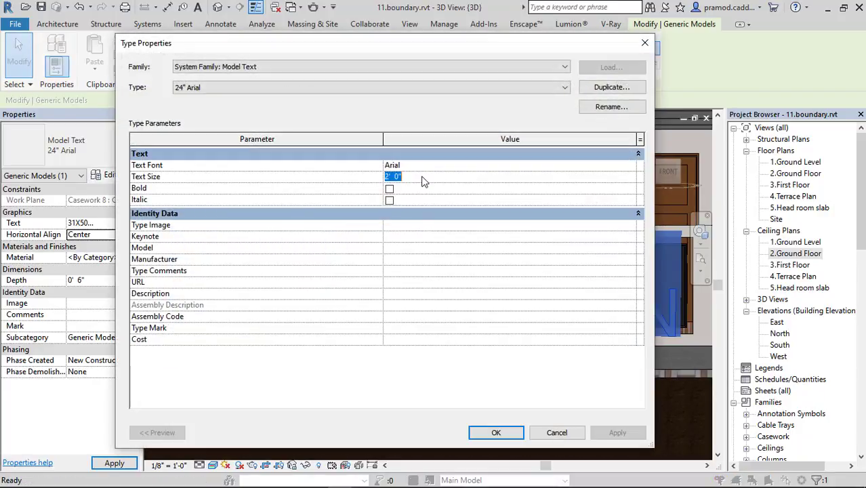
{"action": "left_click", "coordinate": [389, 189]}
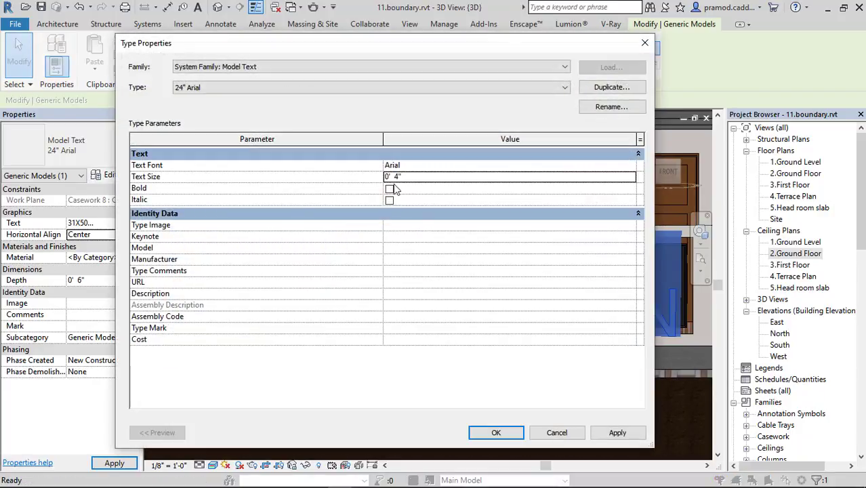
{"action": "left_click", "coordinate": [493, 430]}
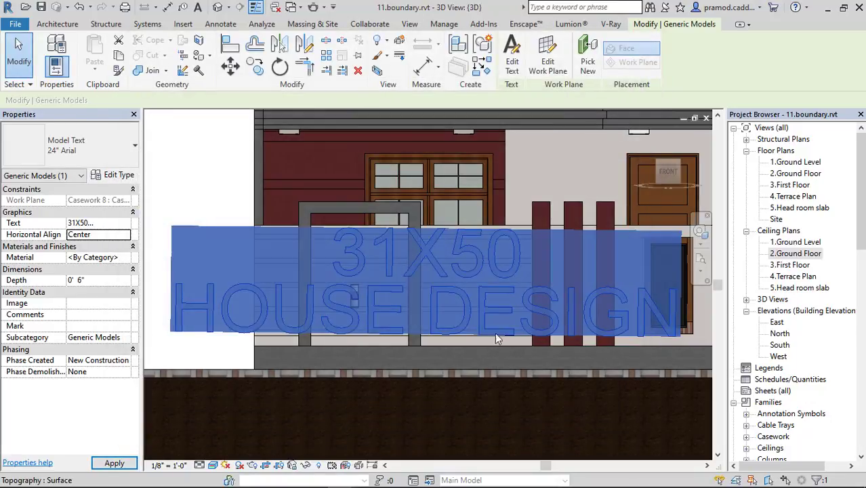
{"action": "middle_click_drag", "start_coordinate": [522, 324], "coordinate": [298, 342]}
Copy the text onto the dark plaque and edit its wording to '31X50 HC04'.
{"action": "left_click_drag", "start_coordinate": [261, 299], "coordinate": [423, 298], "text": "ctrl"}
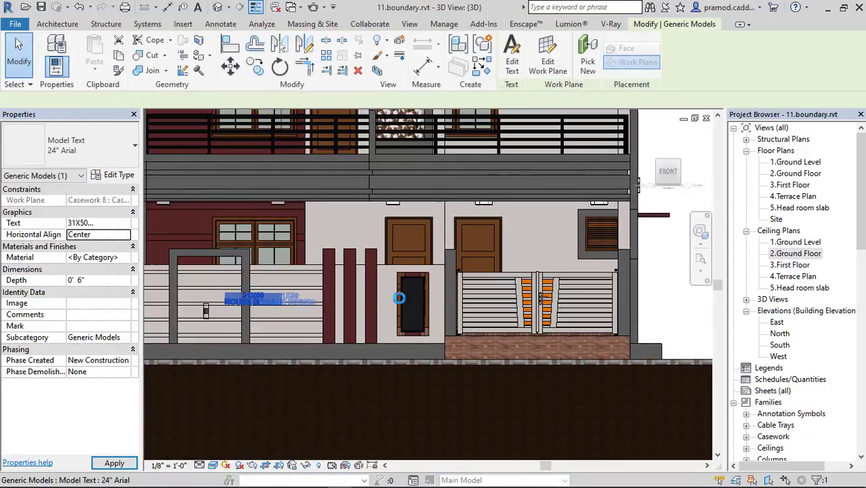
{"action": "scroll", "coordinate": [424, 299], "scroll_direction": "up", "scroll_amount": 5}
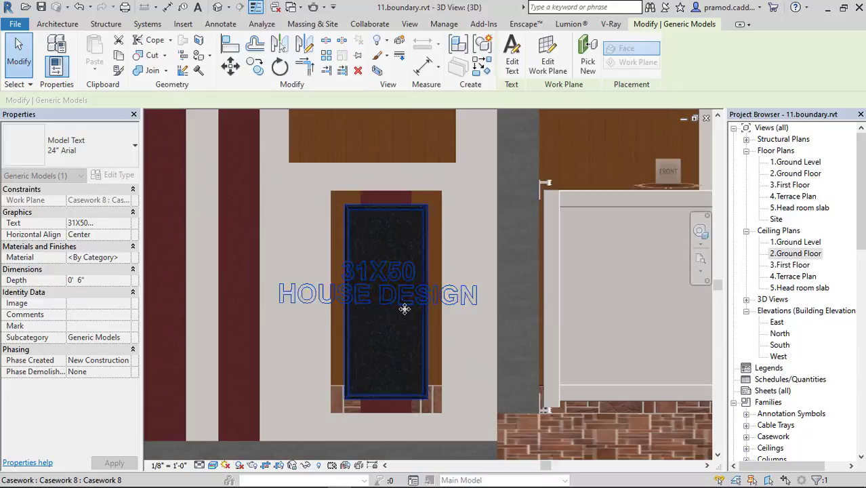
{"action": "left_click", "coordinate": [515, 56]}
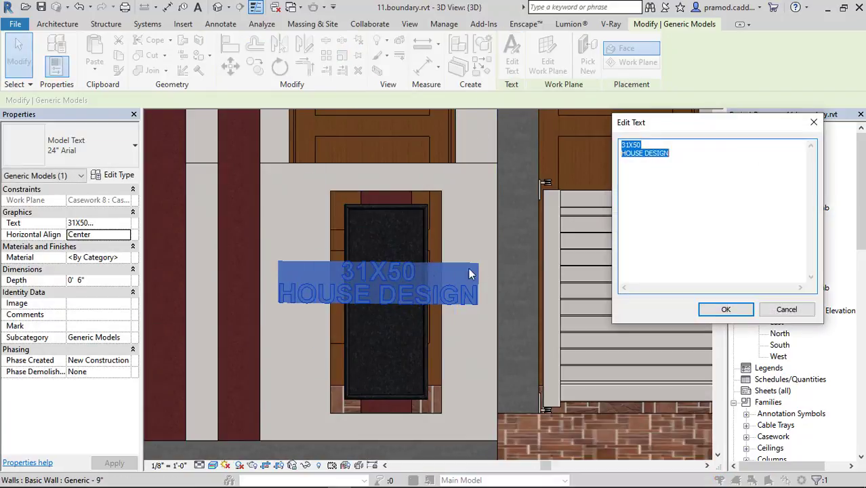
{"action": "key", "text": "BackSpace"}
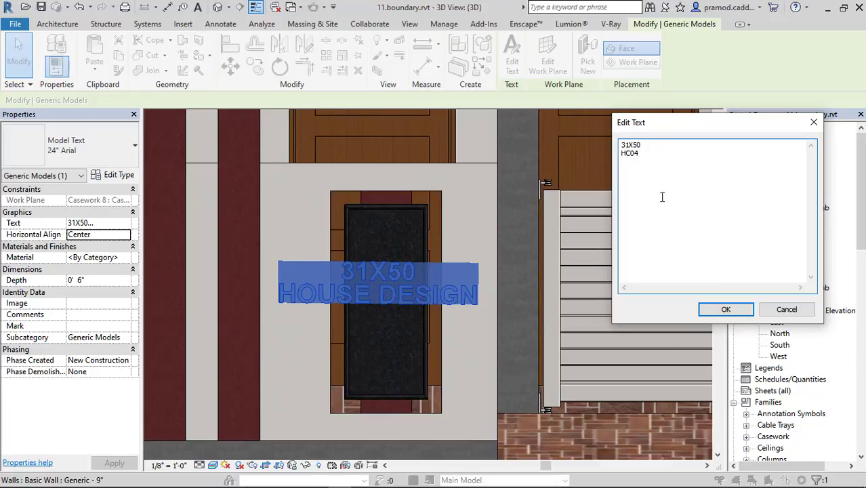
{"action": "left_click", "coordinate": [727, 310]}
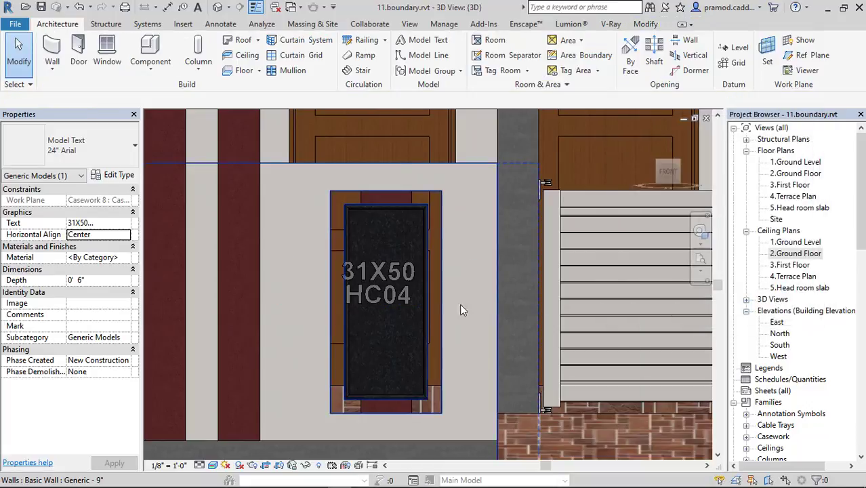
Nudge the 31X50 HC04 text with the arrow keys to center it on the plaque.
{"action": "left_click", "coordinate": [399, 279]}
{"action": "scroll", "coordinate": [393, 280], "scroll_direction": "up", "scroll_amount": 3}
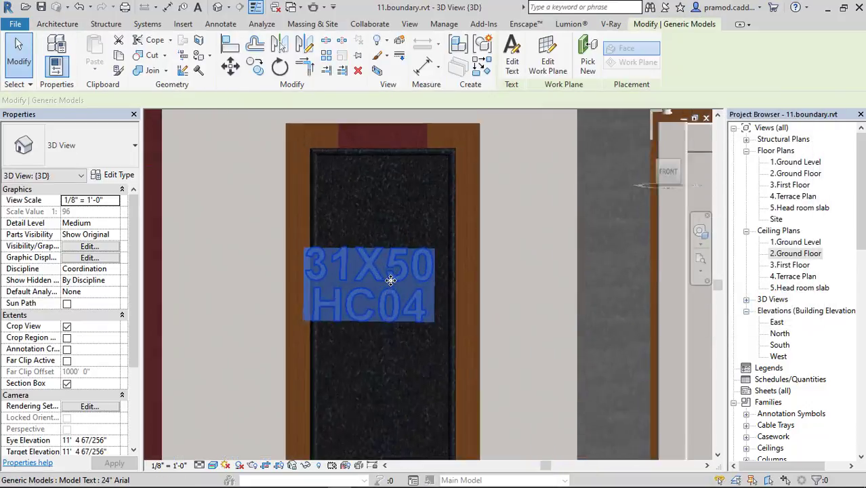
{"action": "key", "text": "Right"}
{"action": "key", "text": "Right"}
{"action": "key", "text": "Right"}
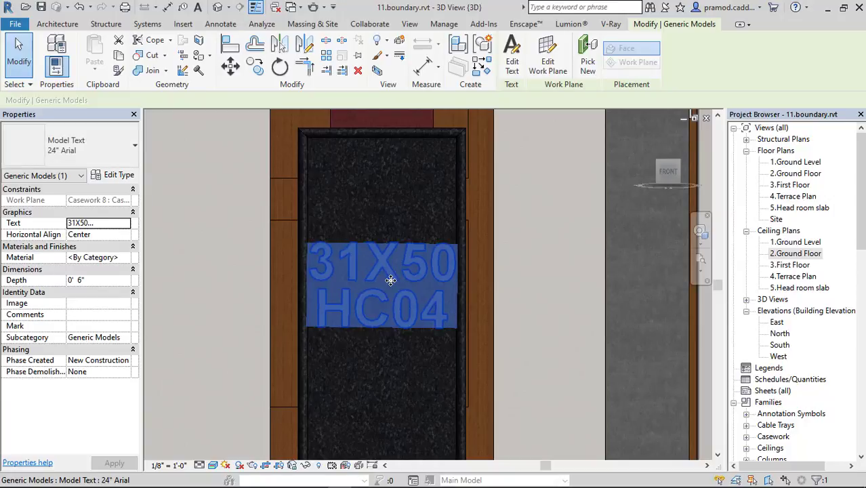
{"action": "key", "text": "Left"}
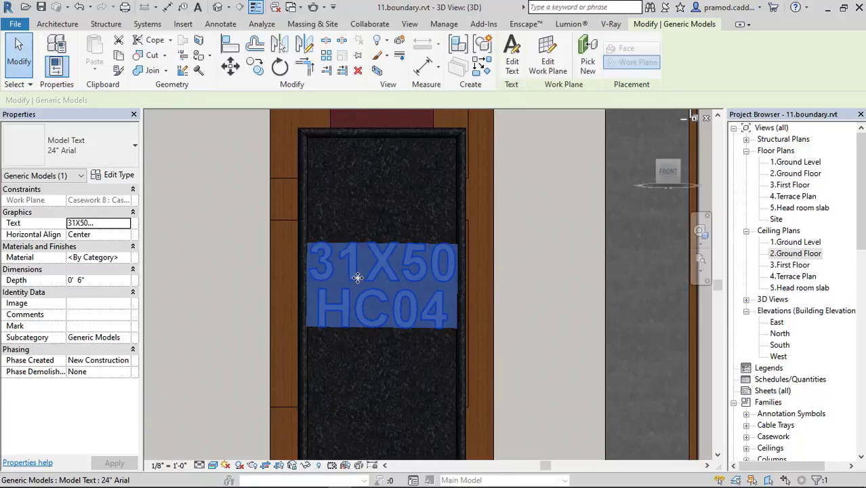
Give the text the 1.WHITE material from the Material Browser.
{"action": "left_click", "coordinate": [127, 258]}
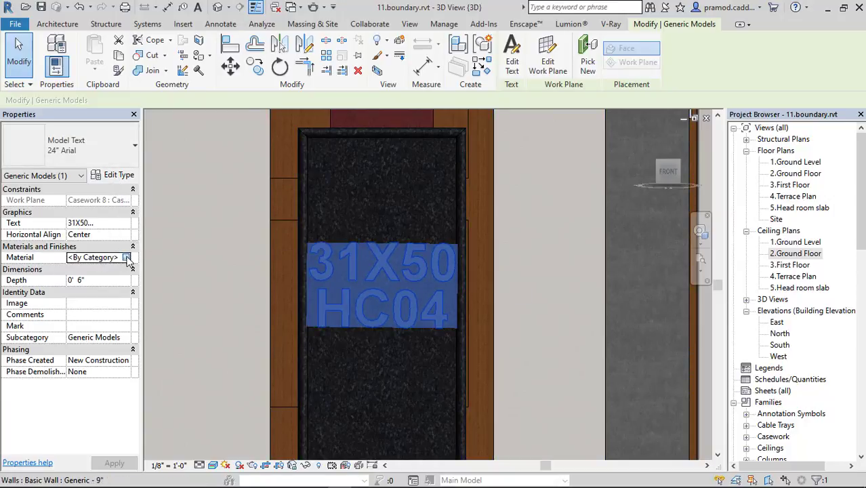
{"action": "scroll", "coordinate": [316, 236], "scroll_direction": "up", "scroll_amount": 5}
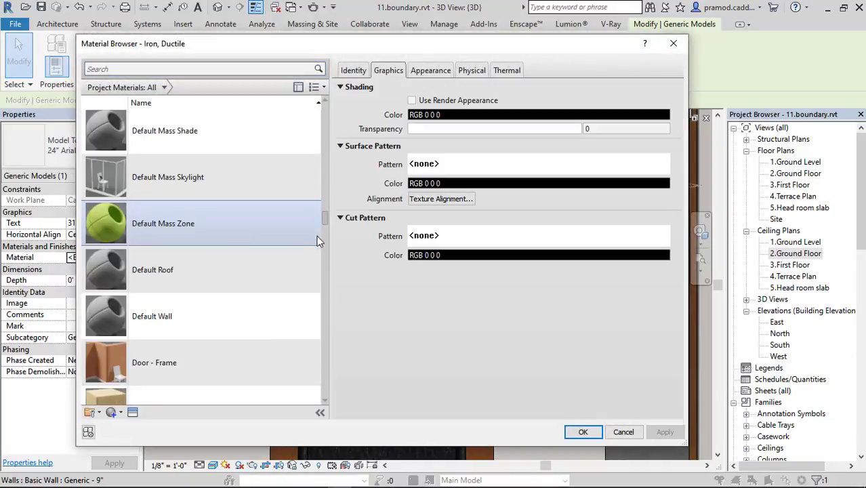
{"action": "scroll", "coordinate": [217, 181], "scroll_direction": "up", "scroll_amount": 5}
{"action": "scroll", "coordinate": [170, 325], "scroll_direction": "down", "scroll_amount": 2}
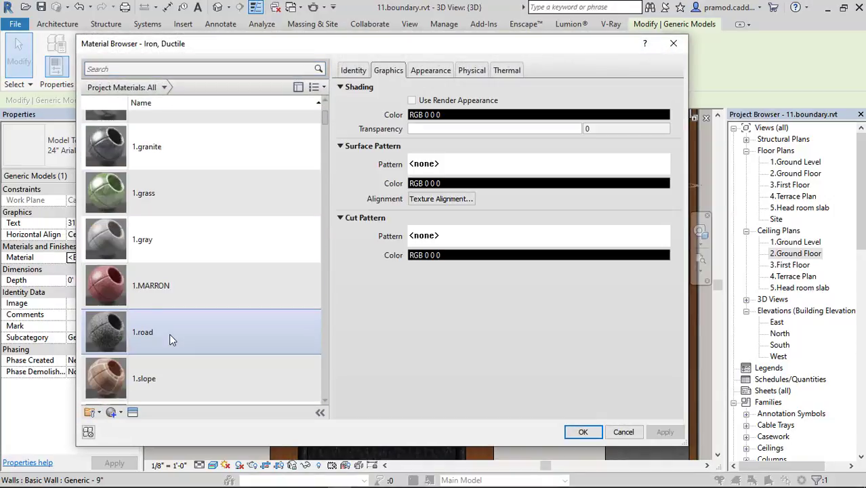
{"action": "scroll", "coordinate": [171, 319], "scroll_direction": "down", "scroll_amount": 1}
{"action": "left_click", "coordinate": [172, 301]}
{"action": "left_click", "coordinate": [583, 432]}
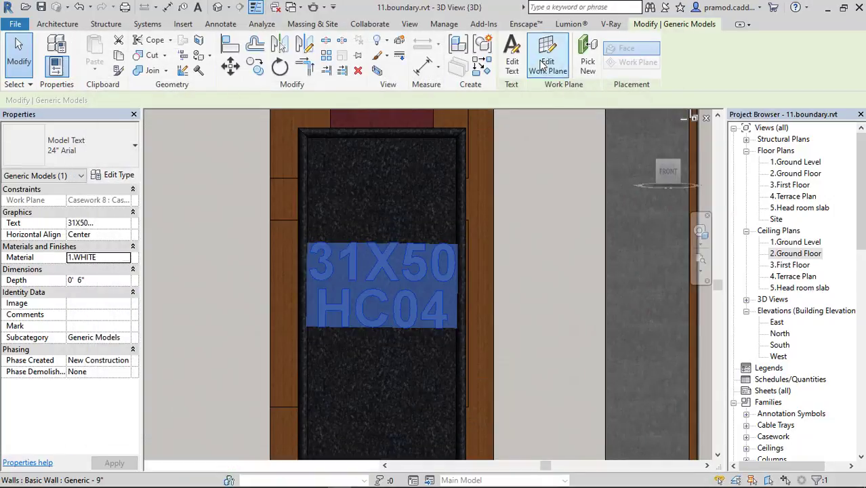
{"action": "key", "text": "Escape"}
{"action": "scroll", "coordinate": [507, 297], "scroll_direction": "down", "scroll_amount": 3}
{"action": "scroll", "coordinate": [505, 297], "scroll_direction": "down", "scroll_amount": 3}
Orbit around the front wall and zoom out to view the whole house at an angle.
{"action": "scroll", "coordinate": [610, 319], "scroll_direction": "down", "scroll_amount": 2}
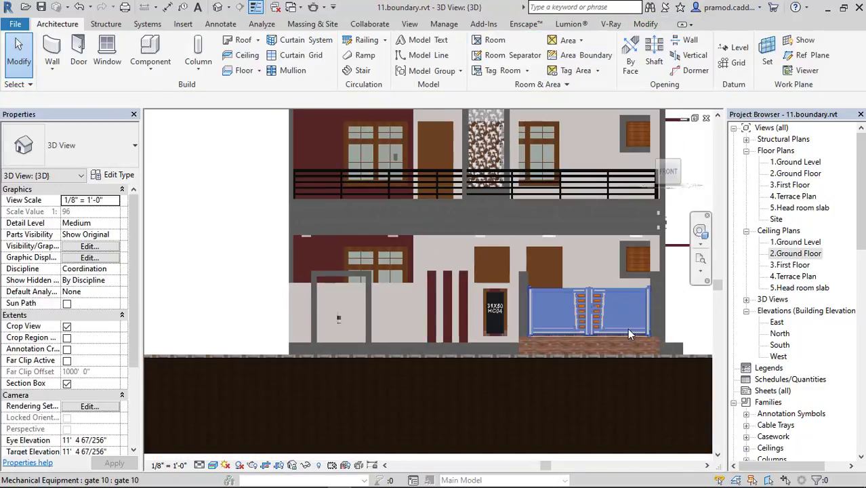
{"action": "middle_click_drag", "start_coordinate": [557, 350], "coordinate": [594, 359], "text": "shift"}
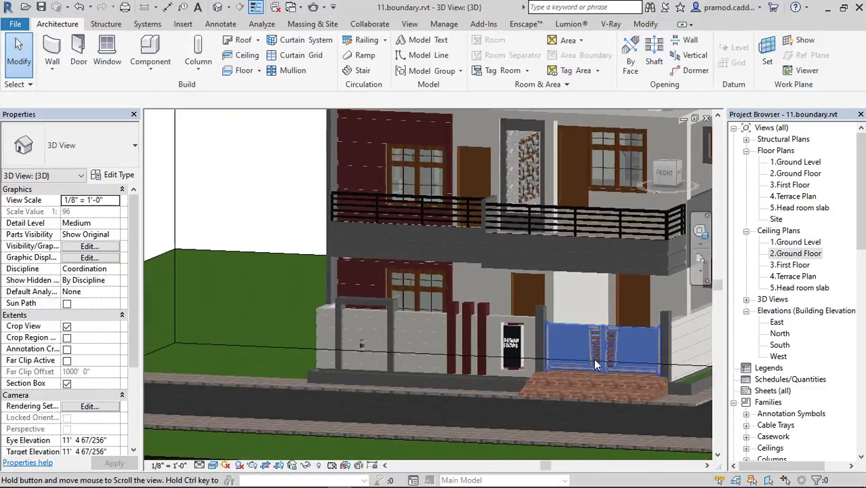
{"action": "scroll", "coordinate": [370, 278], "scroll_direction": "up", "scroll_amount": 5}
{"action": "left_click", "coordinate": [371, 277]}
{"action": "mouse_move", "coordinate": [371, 277]}
{"action": "middle_mouse_down", "text": "shift"}
{"action": "mouse_move", "coordinate": [494, 269]}
{"action": "mouse_move", "coordinate": [595, 293]}
{"action": "middle_mouse_up", "text": "shift"}
{"action": "key", "text": "Escape"}
{"action": "scroll", "coordinate": [547, 319], "scroll_direction": "down", "scroll_amount": 3}
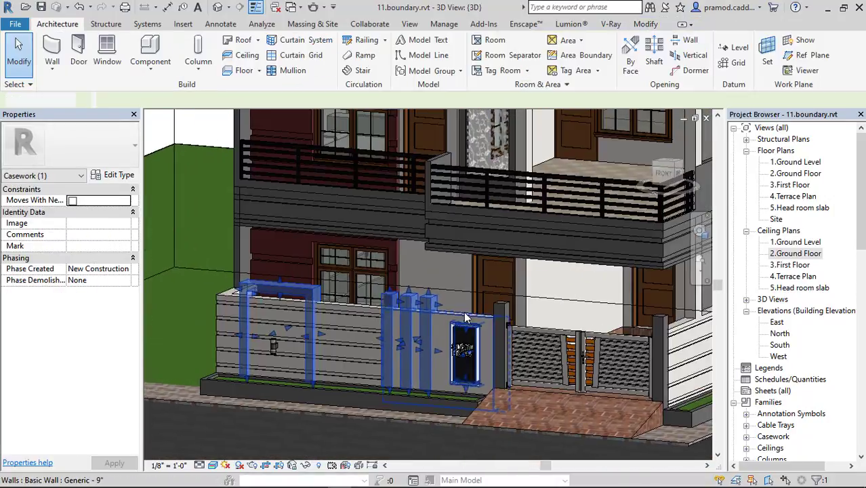
{"action": "scroll", "coordinate": [546, 319], "scroll_direction": "down", "scroll_amount": 3}
{"action": "scroll", "coordinate": [547, 319], "scroll_direction": "down", "scroll_amount": 2}
{"action": "mouse_move", "coordinate": [547, 319]}
{"action": "middle_mouse_down", "text": "shift"}
{"action": "mouse_move", "coordinate": [543, 342]}
{"action": "mouse_move", "coordinate": [504, 347]}
{"action": "middle_mouse_up", "text": "shift"}
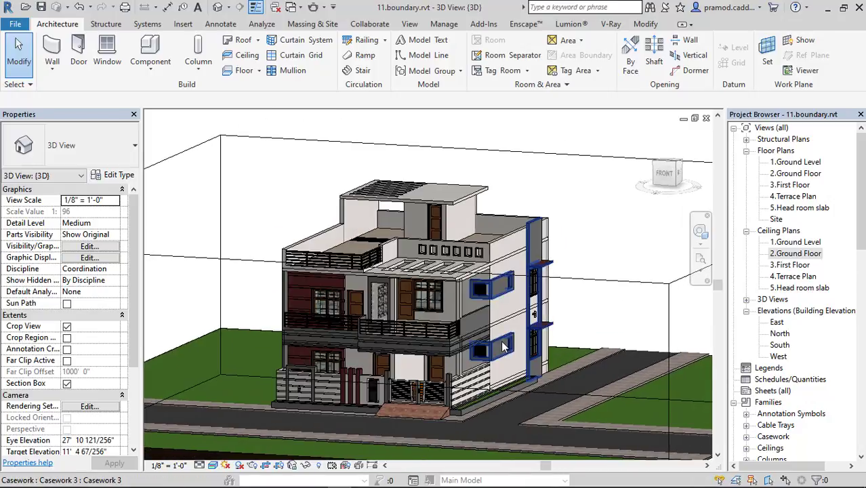